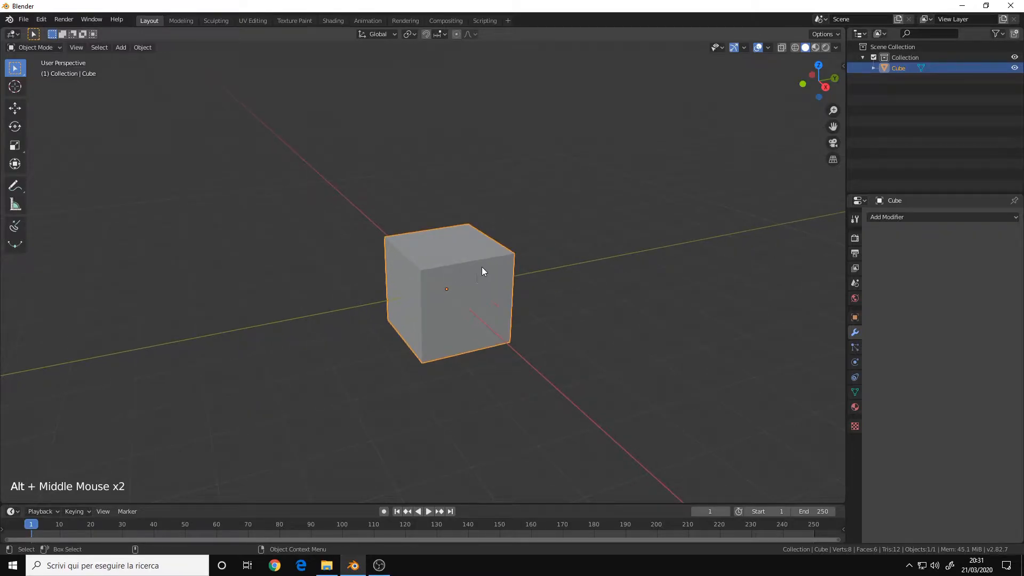
Step: Put the cube into Edit Mode in the Layout workspace
key(Tab)
key(Tab)
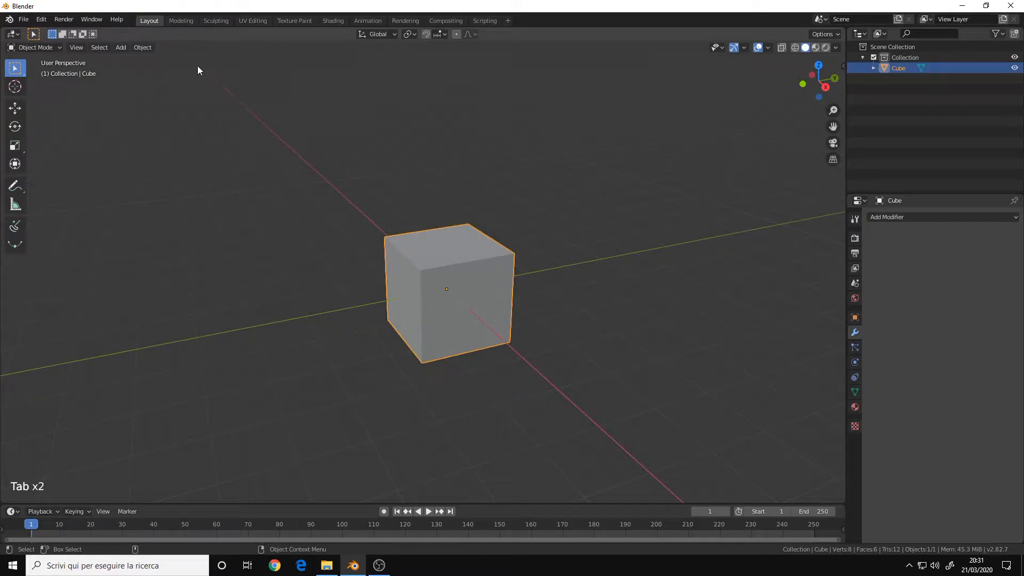
click(181, 22)
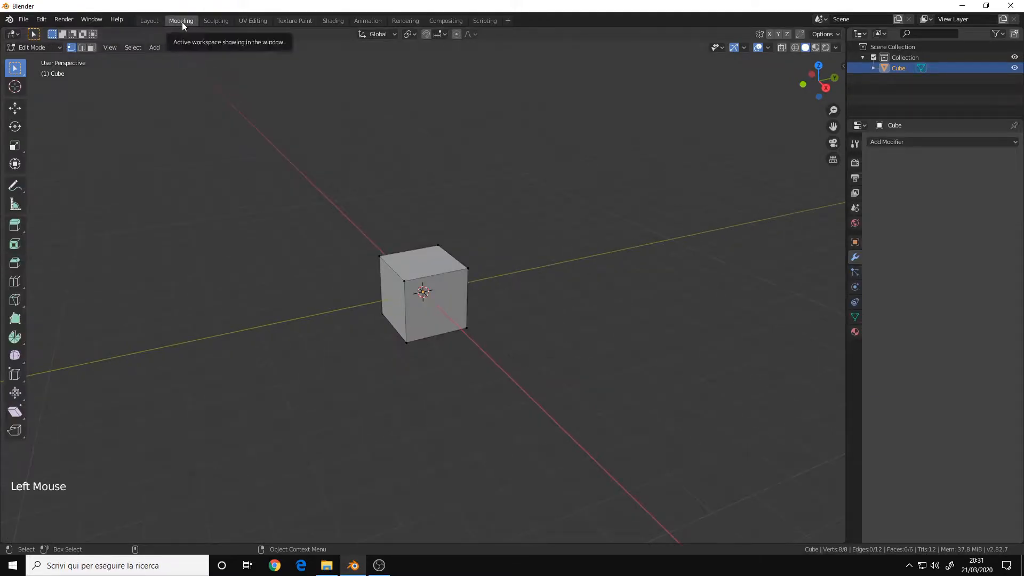
click(155, 21)
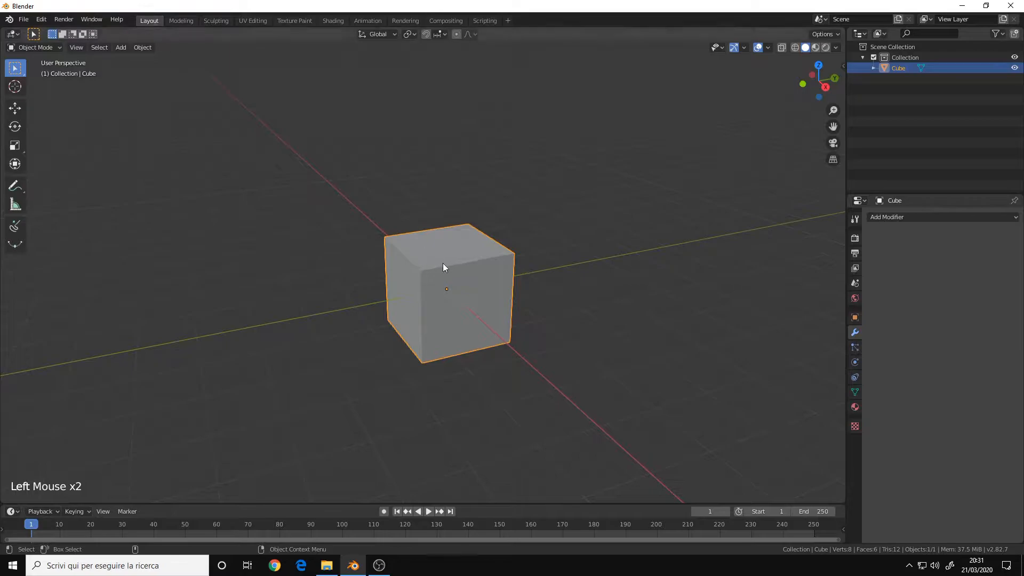
key(Tab)
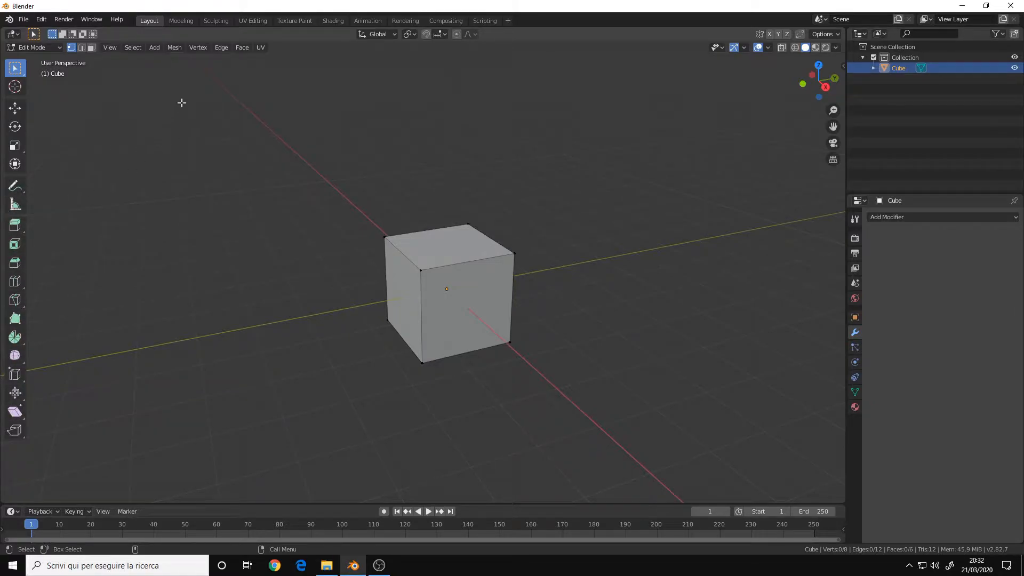
Step: Review the available Mesh, Vertex, Edge and Face commands and the quick list of editing tools
click(172, 48)
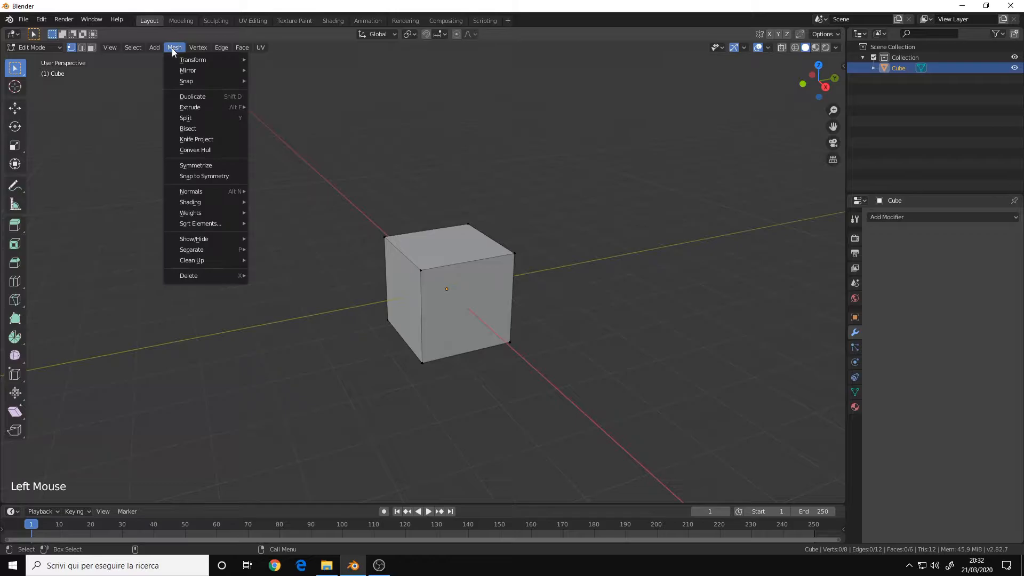
mouse_move(219, 49)
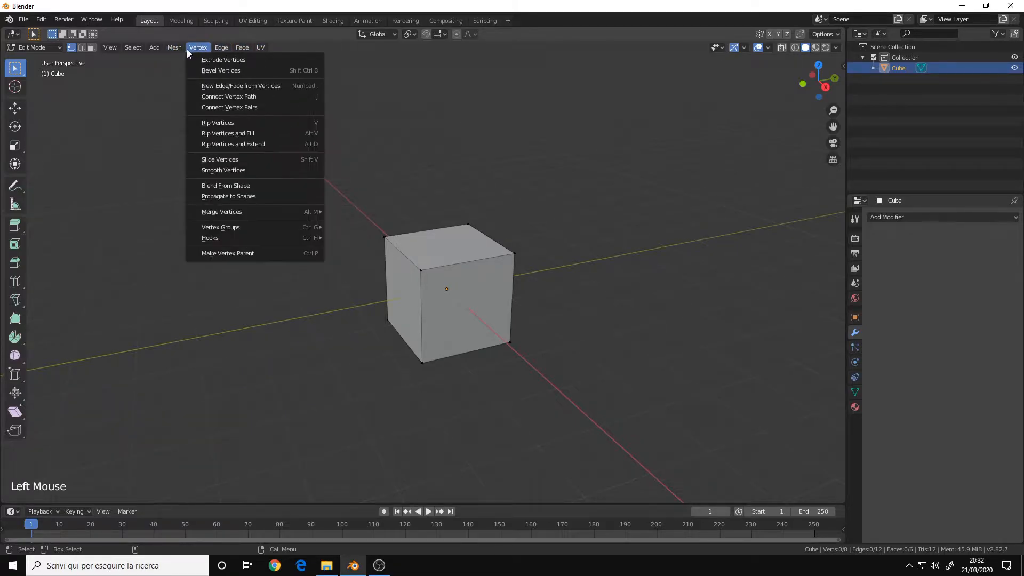
mouse_move(176, 48)
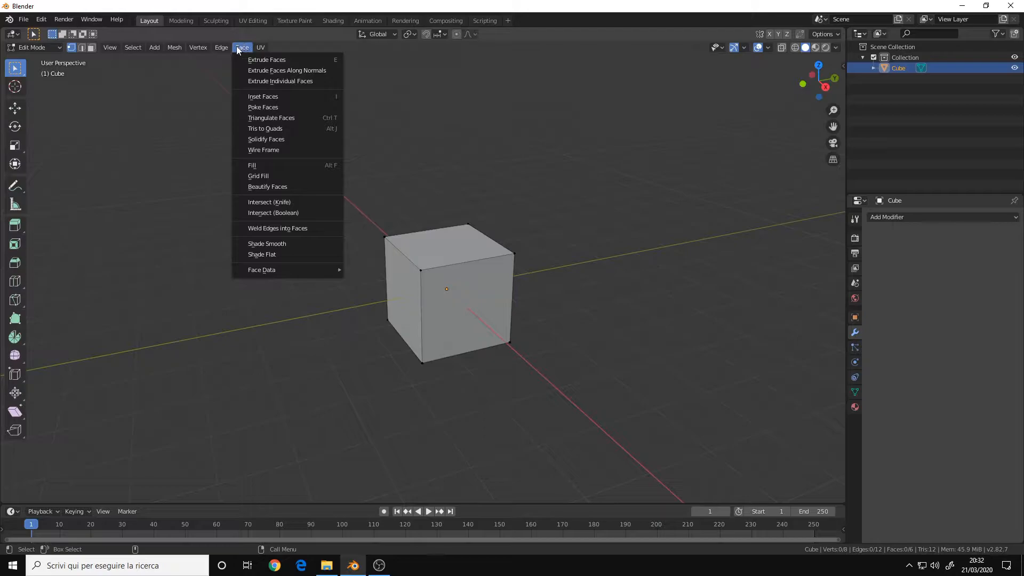
click(195, 48)
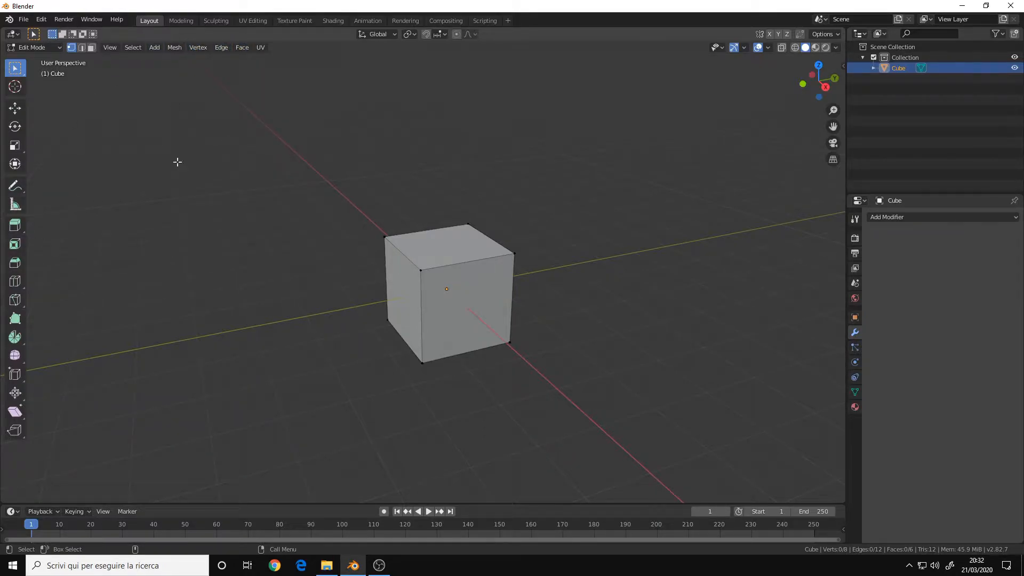
click(199, 47)
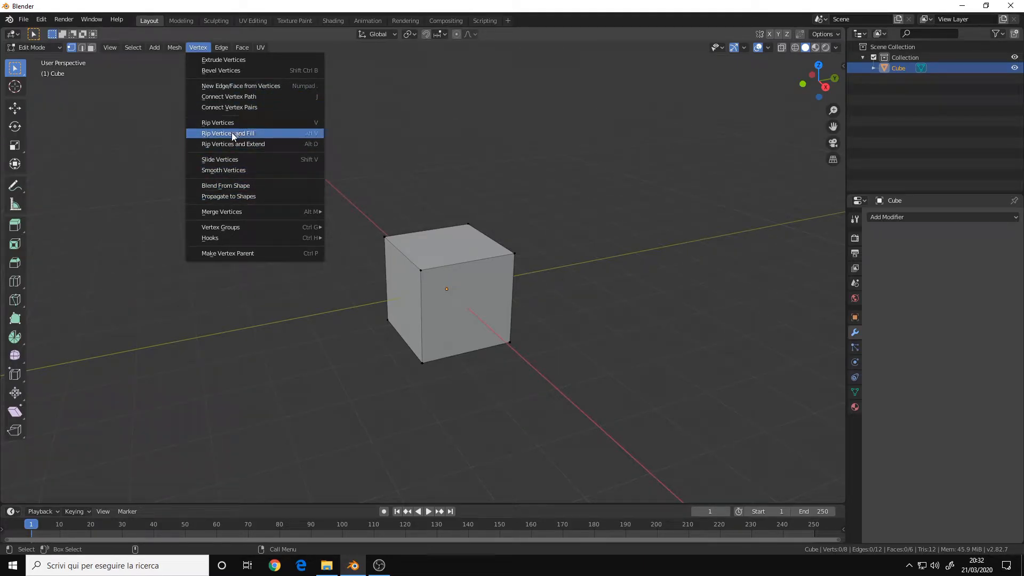
alt+middle_click(424, 255)
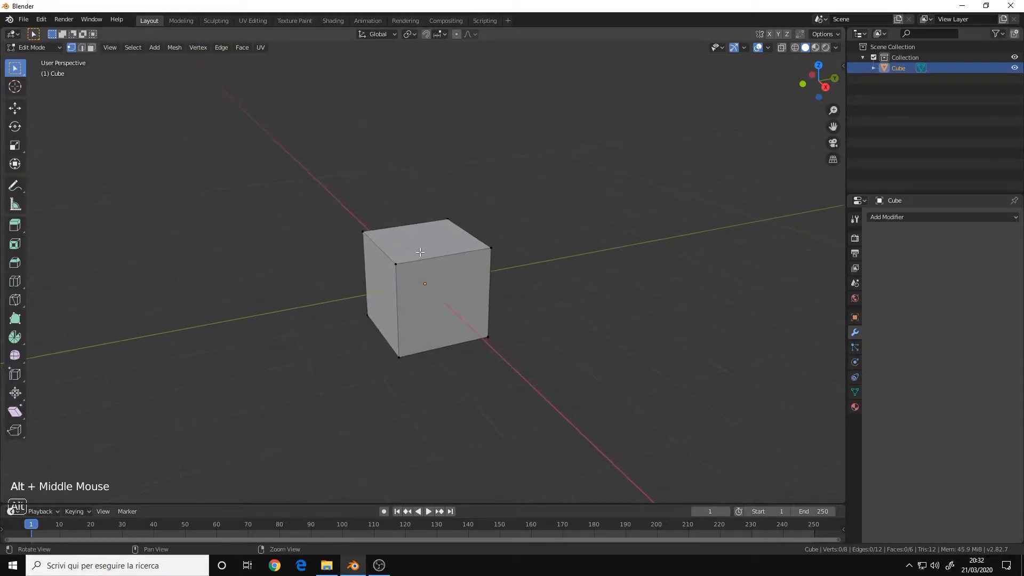
alt+middle_click(431, 255)
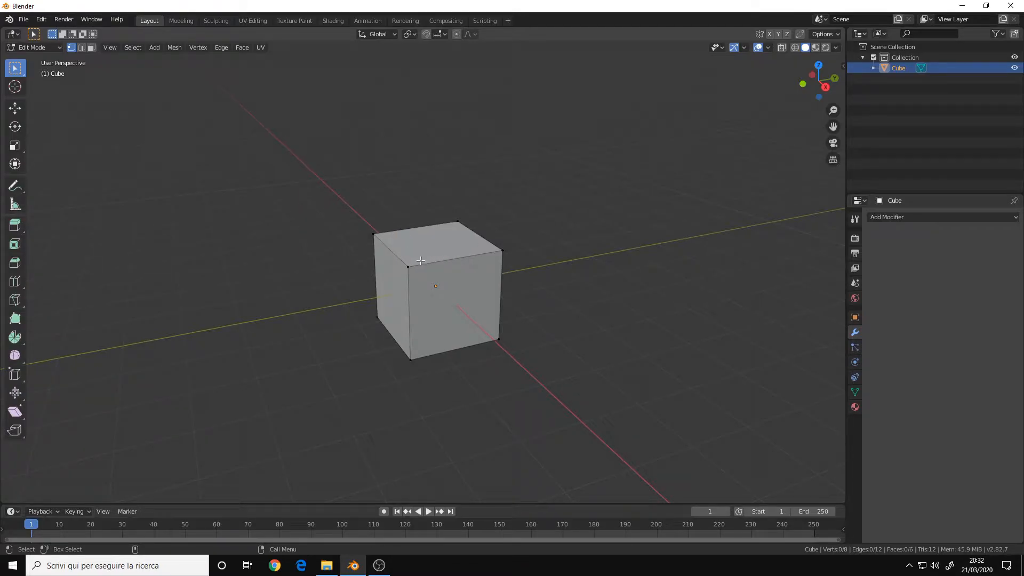
key(space)
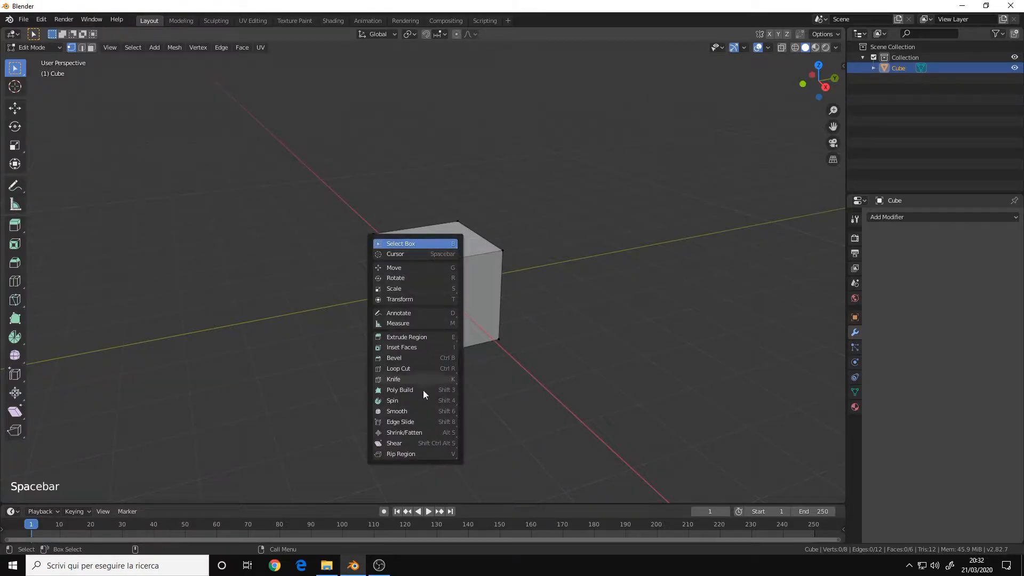
alt+middle_drag(446, 256, 452, 264)
alt+right_drag(452, 264, 412, 260)
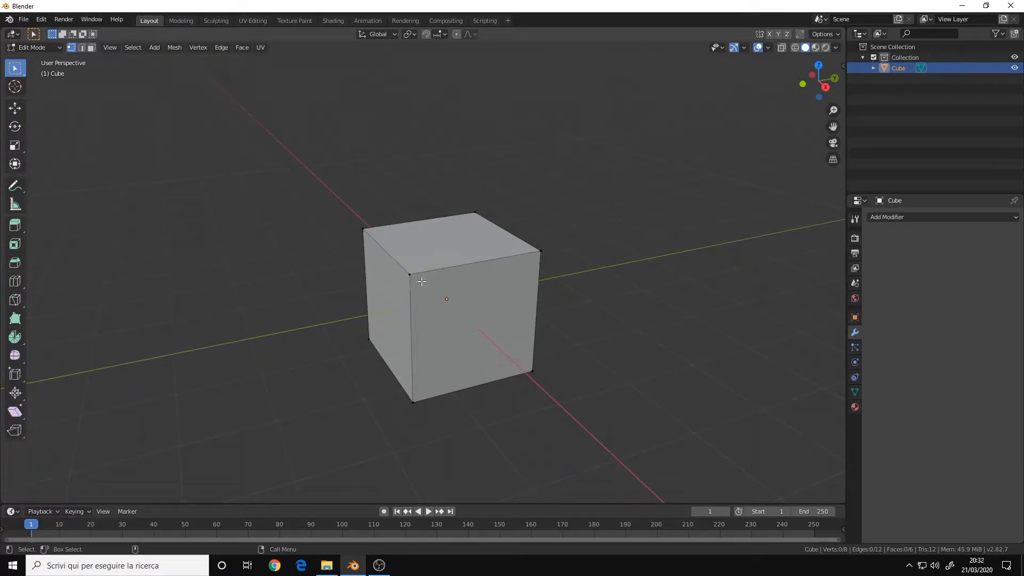
Step: Switch to vertex selection and select three upper corner vertices of the cube one at a time
click(82, 47)
click(91, 47)
click(71, 47)
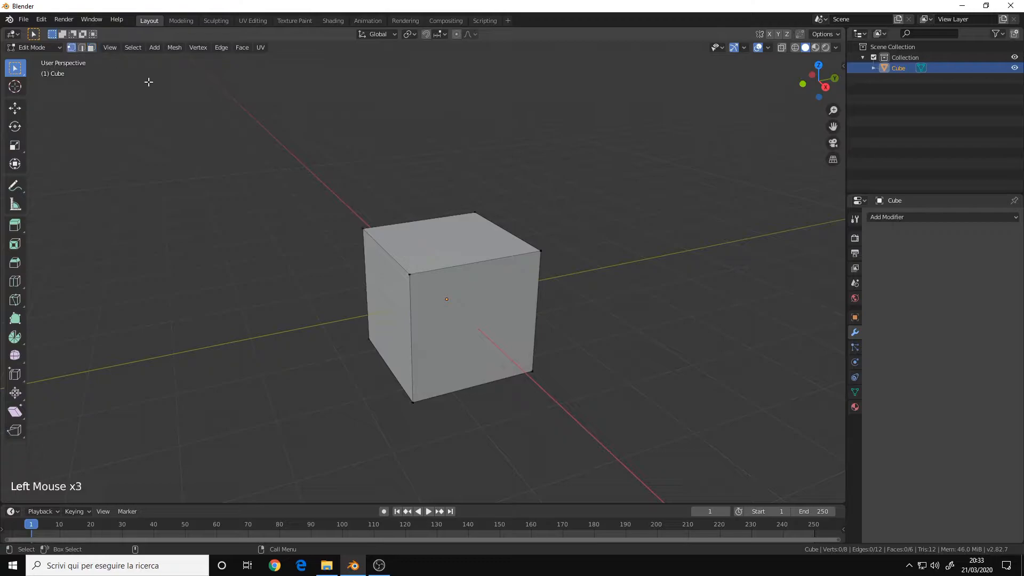
alt+middle_click(456, 274)
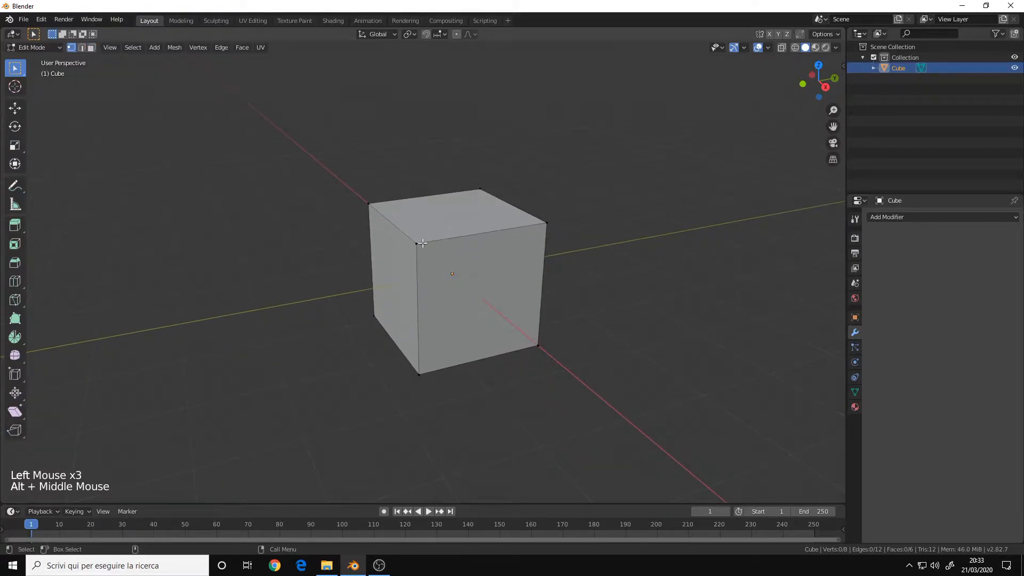
key(1)
click(418, 243)
click(546, 223)
click(368, 203)
drag(315, 162, 403, 242)
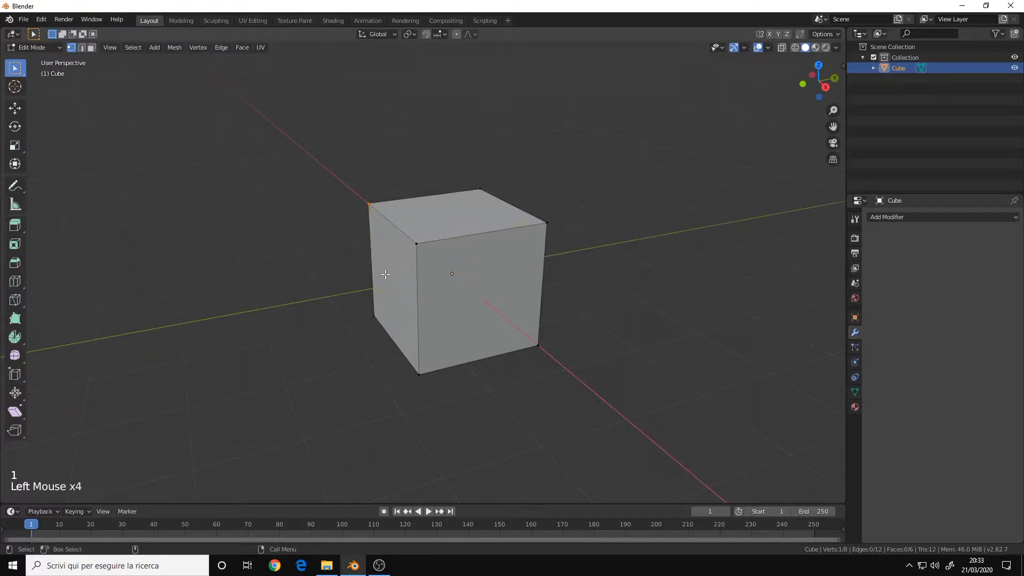
Step: Switch to edge selection and pick the upper front edge of the cube
key(2)
click(439, 240)
drag(387, 274, 477, 316)
Step: Switch to face selection, pick the cube's visible faces one at a time ending with the top face, and view its face commands
key(3)
click(487, 267)
click(491, 261)
click(478, 277)
click(398, 297)
click(442, 222)
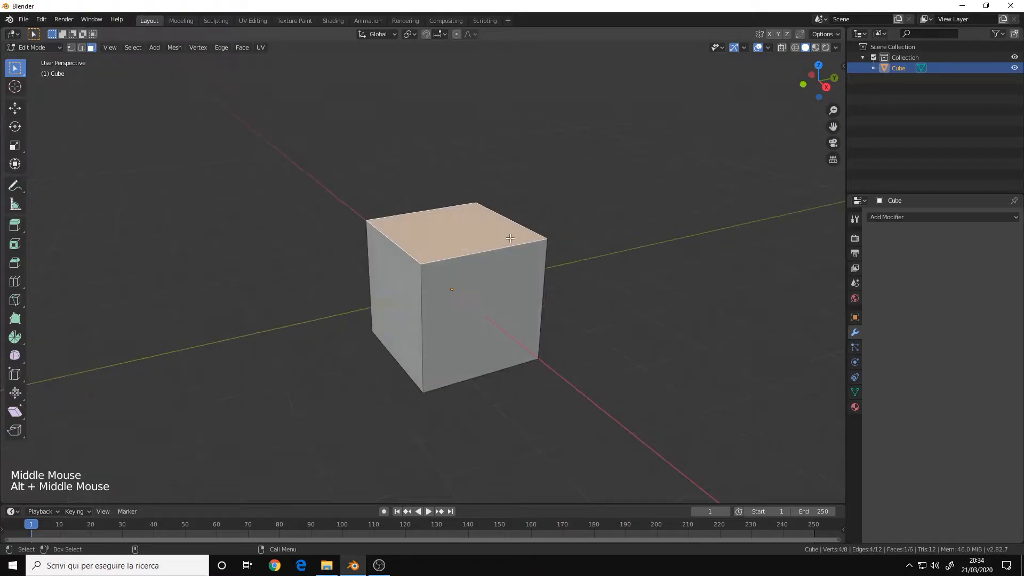
right_click(476, 246)
right_click(456, 223)
Step: Review the editing commands available for the cube's upper front edge in edge selection, and clear the selection
key(2)
click(465, 256)
alt+drag(464, 261, 439, 271)
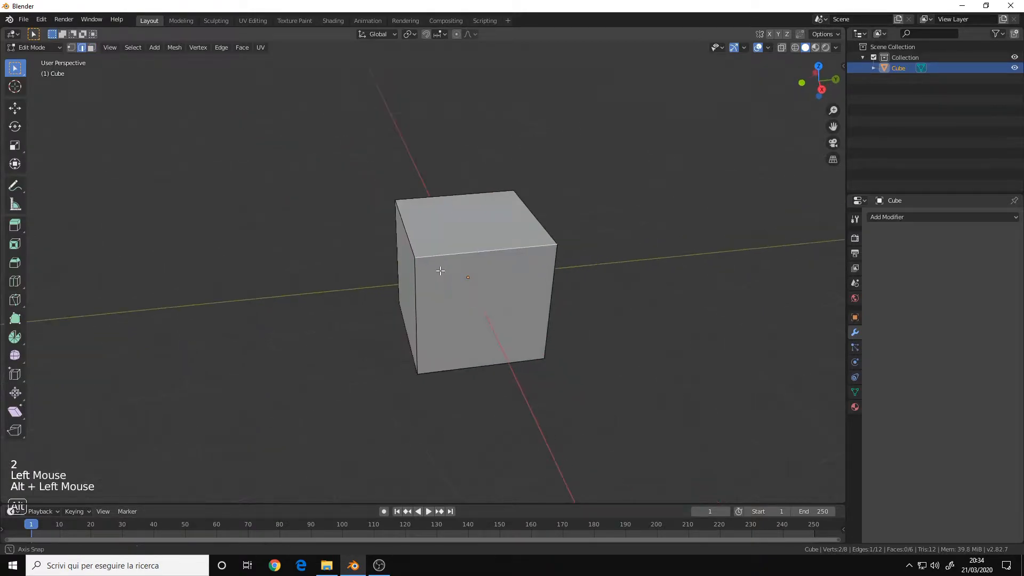
alt+right_drag(439, 270, 549, 251)
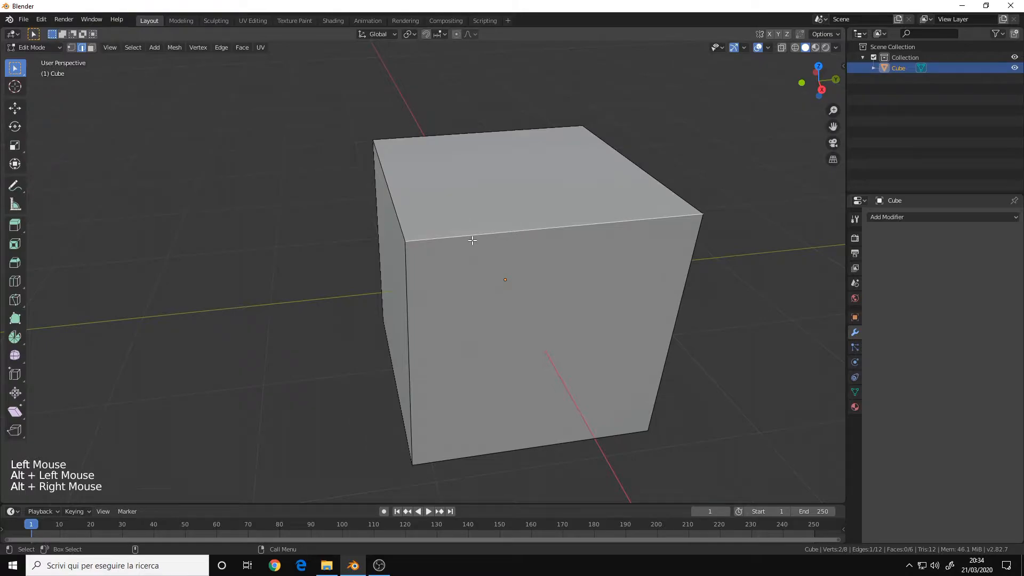
right_click(472, 240)
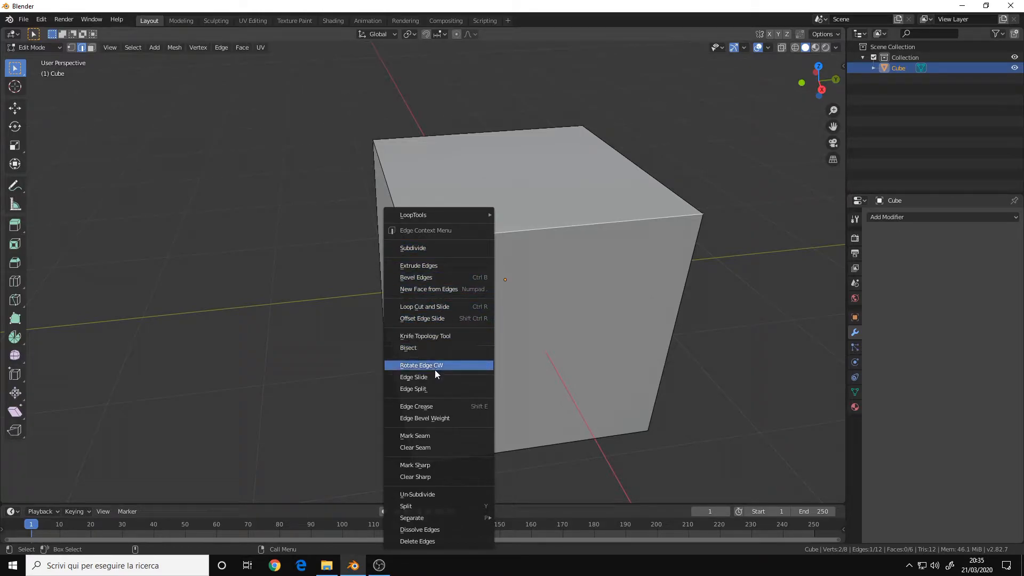
alt+right_drag(544, 279, 451, 281)
alt+drag(450, 282, 451, 250)
key(alt+a)
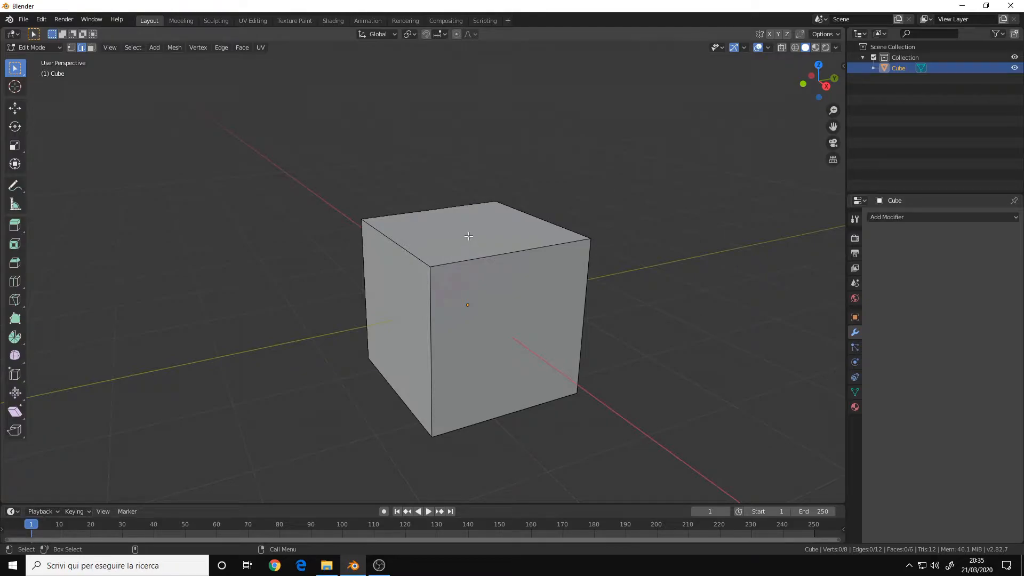
Step: Examine the viewport shading choices and the snapping options for the selection and 3D cursor without applying any
key(z)
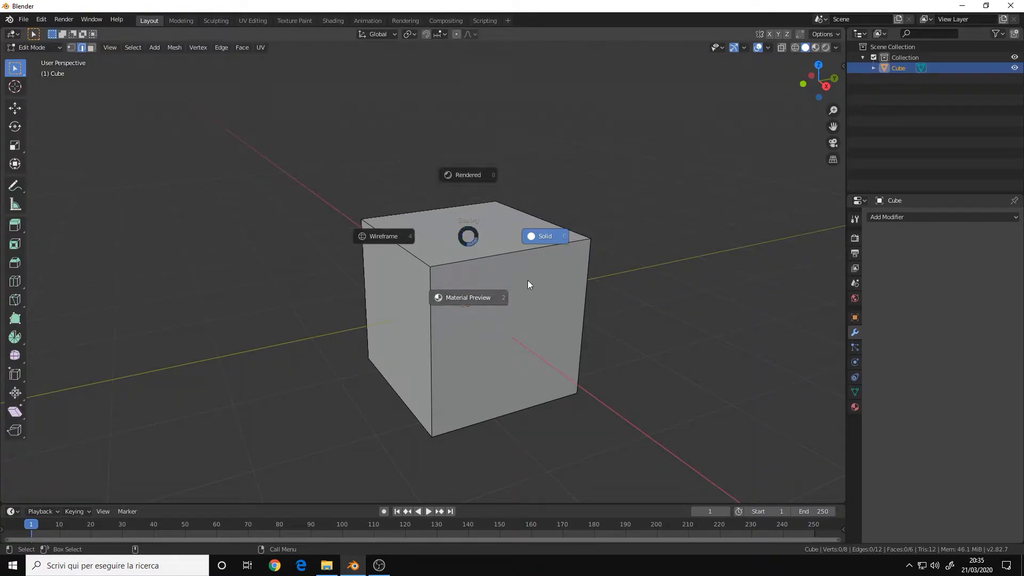
key(Escape)
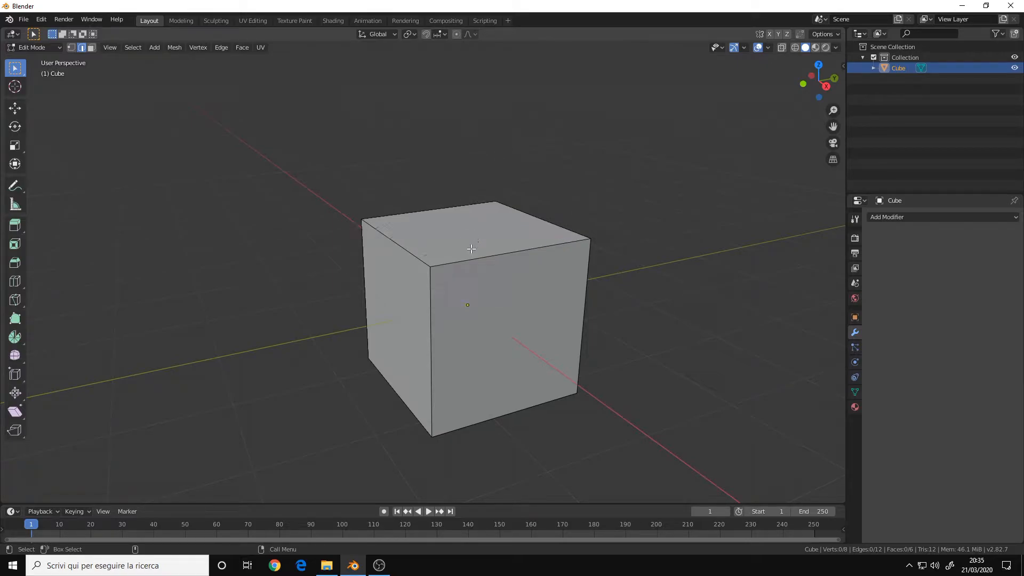
key(shift)
key(shift+s)
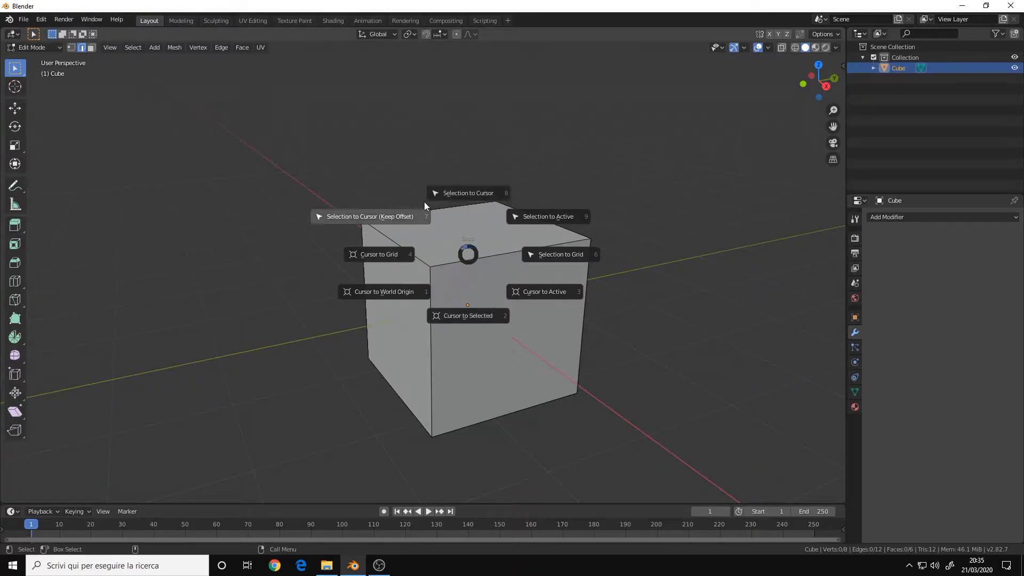
click(470, 258)
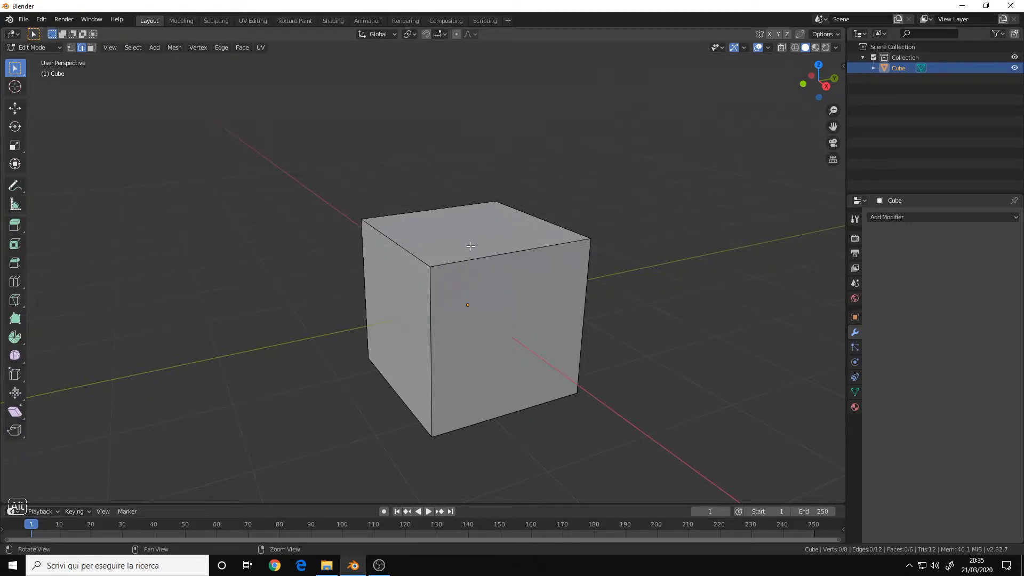
alt+middle_click(467, 255)
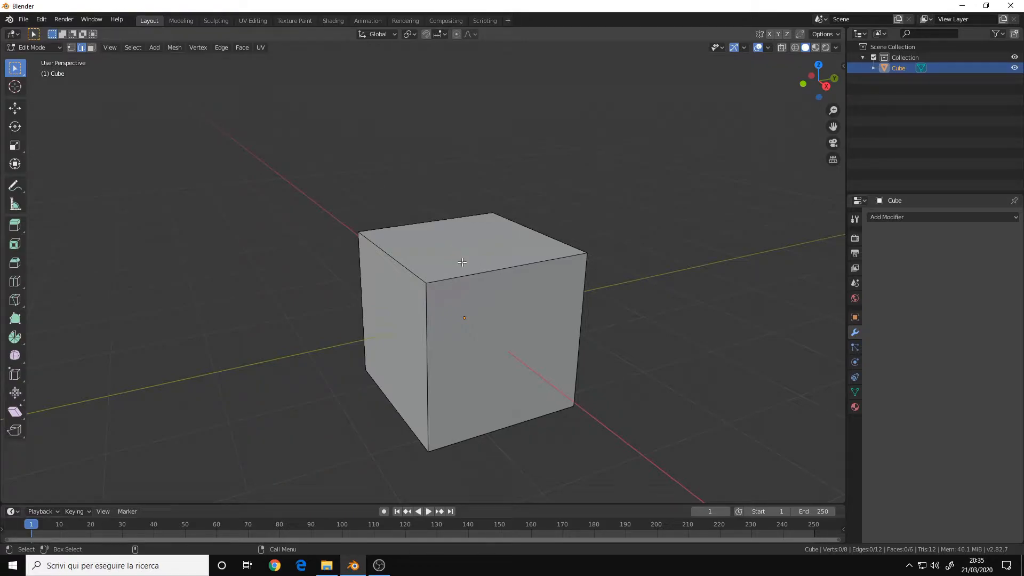
key(grave)
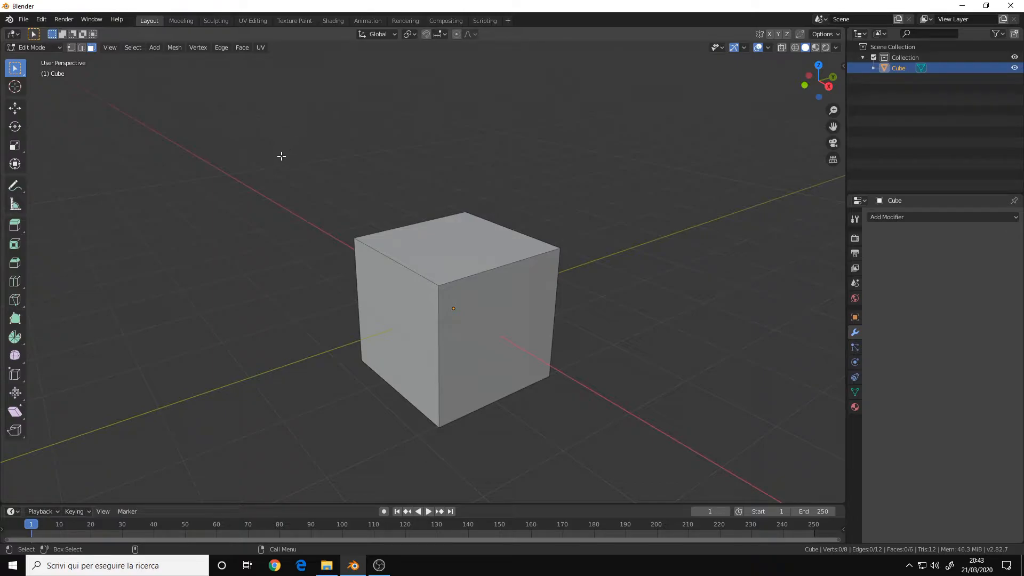
Step: Review the available extrude tool variants and activate Extrude Region
alt+middle_click(307, 210)
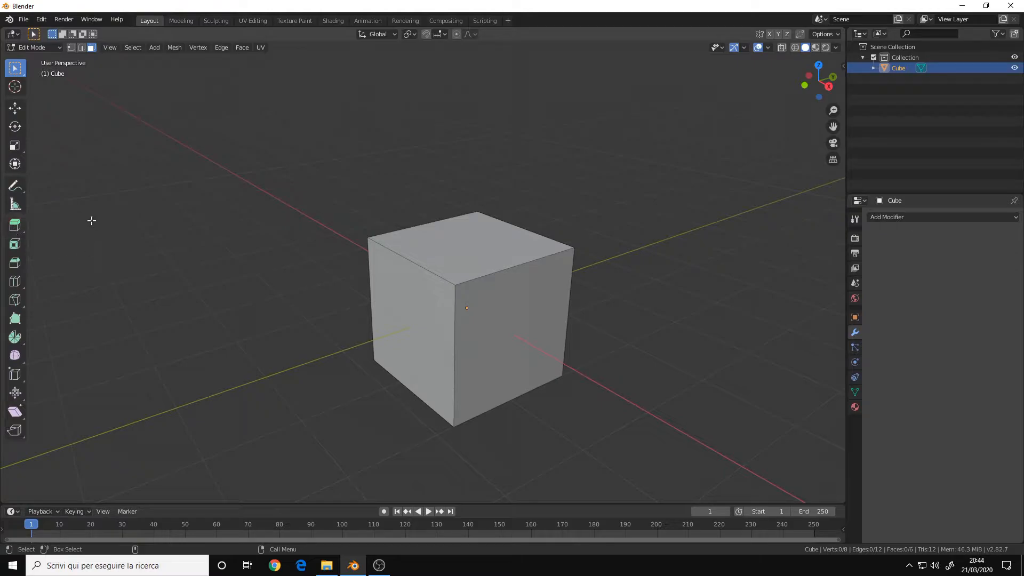
click(11, 227)
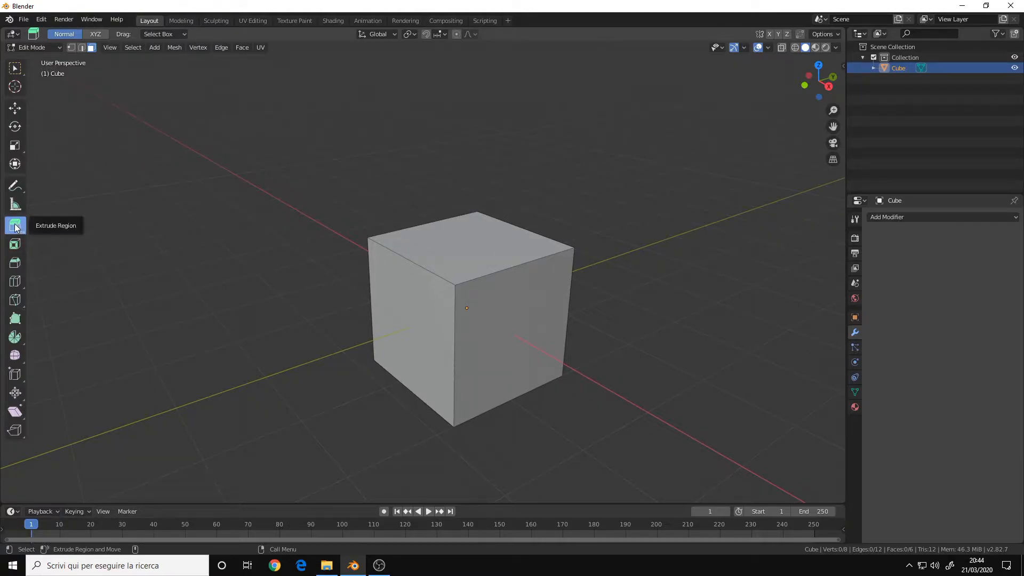
click(15, 225)
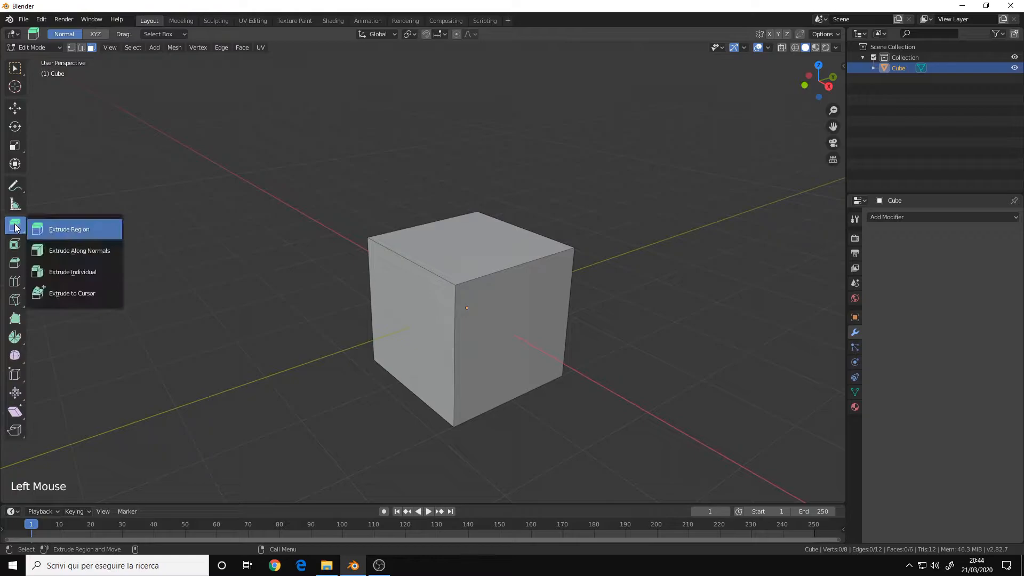
click(73, 228)
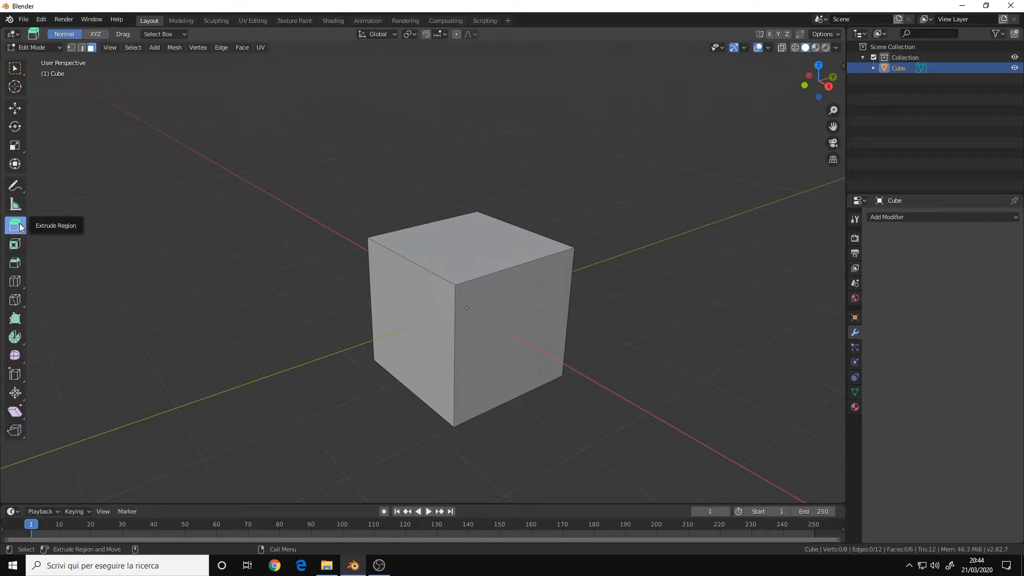
alt+middle_drag(337, 214, 339, 221)
alt+middle_click(135, 226)
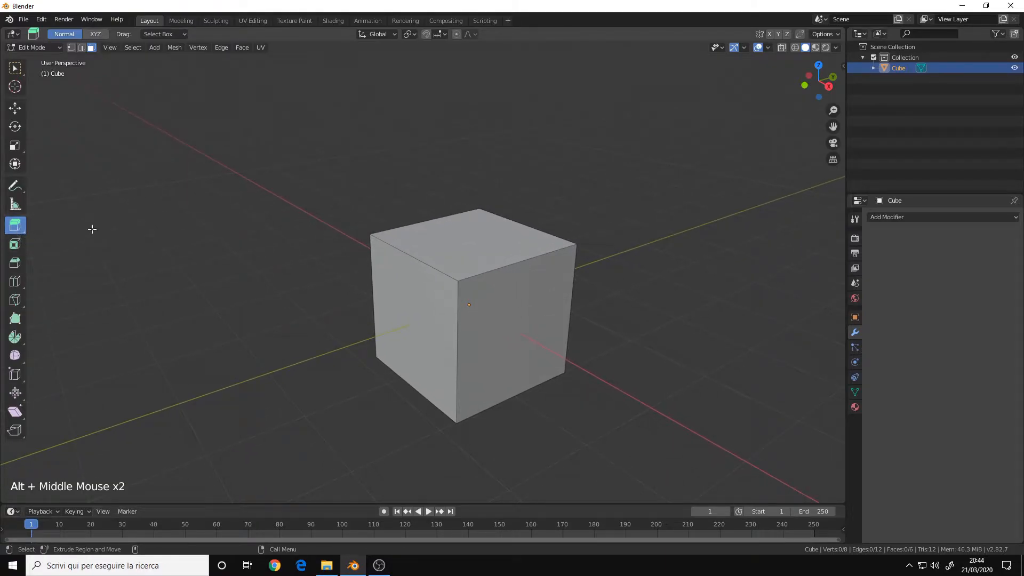
alt+drag(336, 254, 86, 209)
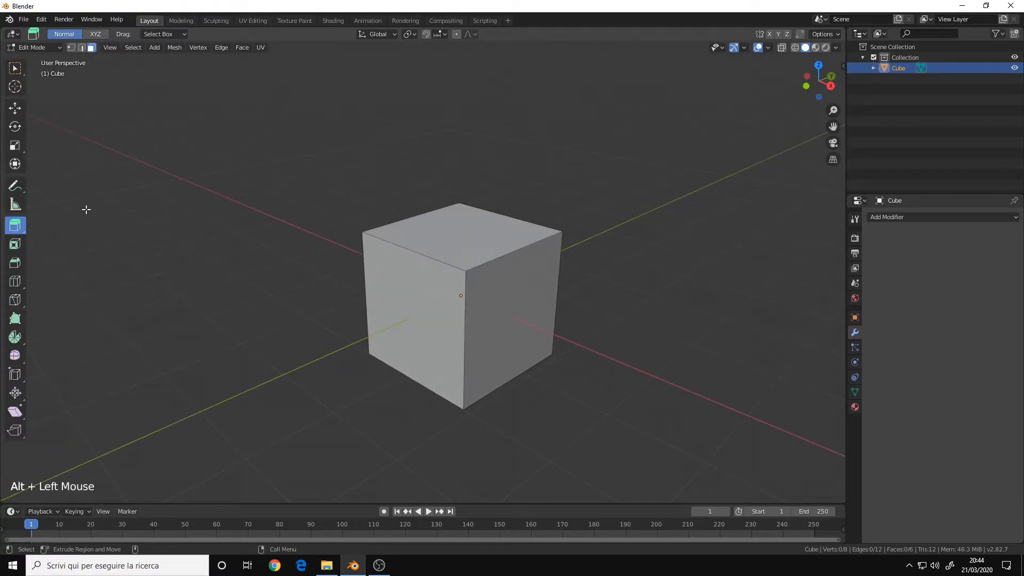
click(16, 226)
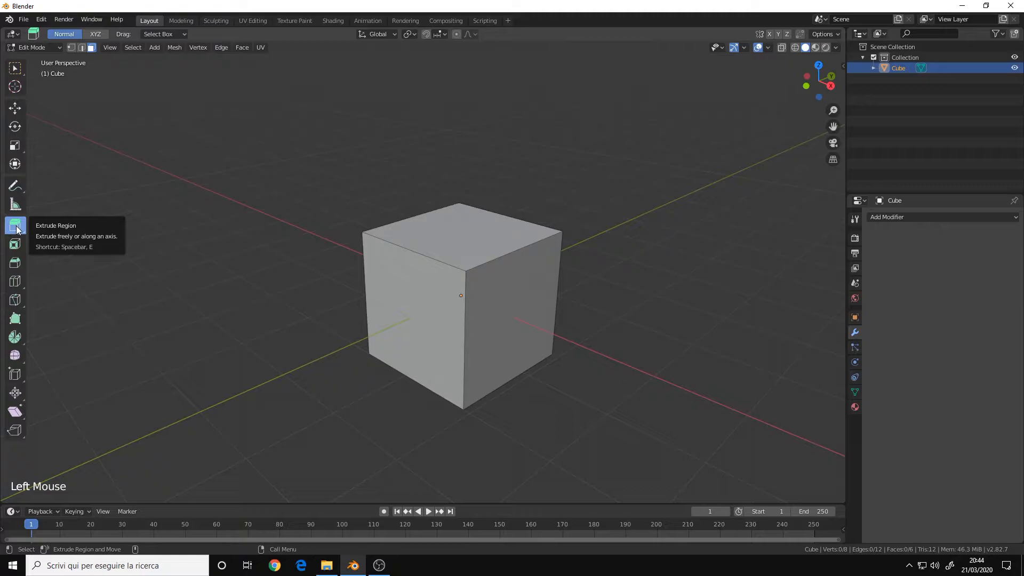
Step: Extrude the cube's top face upward along its normal and set the extrusion's Z distance to 0.325 m
click(455, 245)
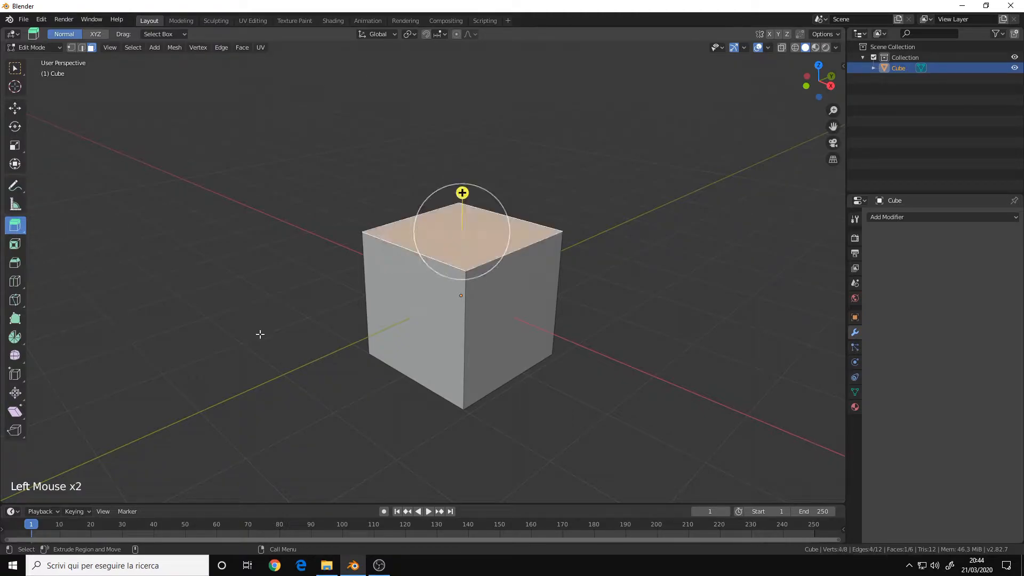
alt+middle_drag(307, 265, 298, 286)
alt+right_drag(297, 286, 340, 277)
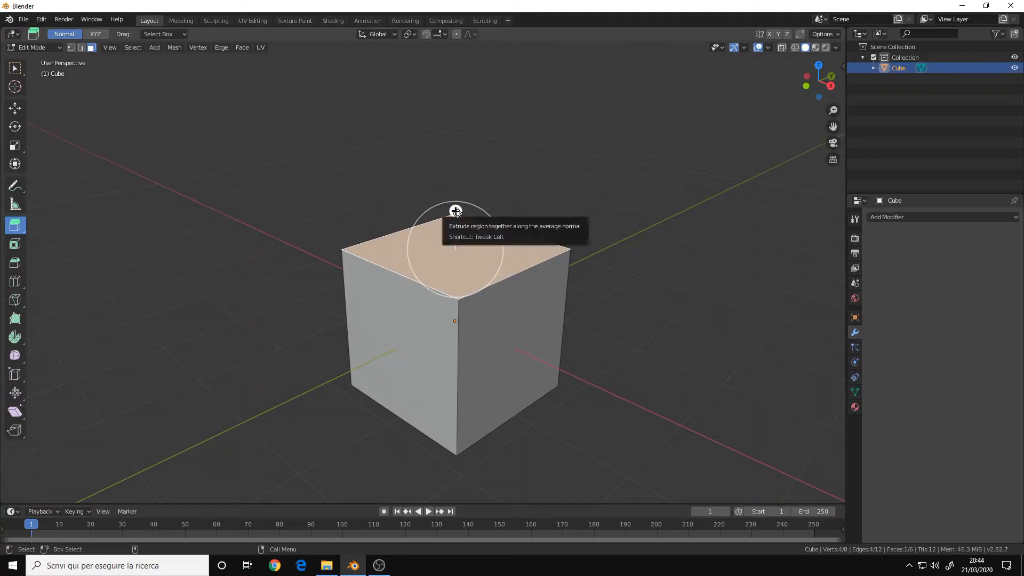
click(456, 211)
drag(456, 211, 458, 175)
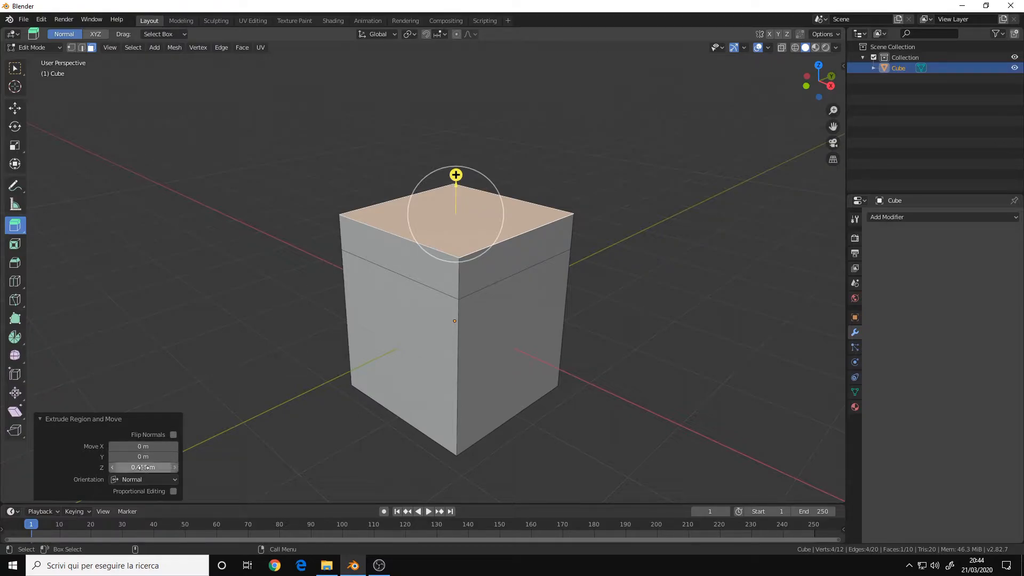
mouse_move(147, 467)
mouse_down()
mouse_move(166, 467)
mouse_move(136, 467)
mouse_up()
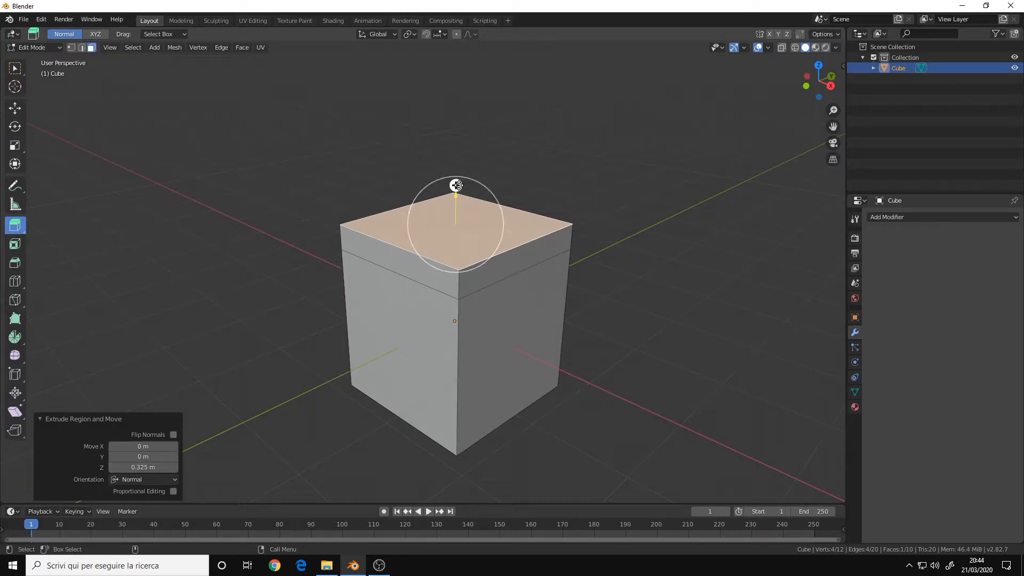
Step: Try further extrusions of the raised top face, the last one freely off-axis, and undo all extrusions and the face selection
drag(457, 185, 429, 128)
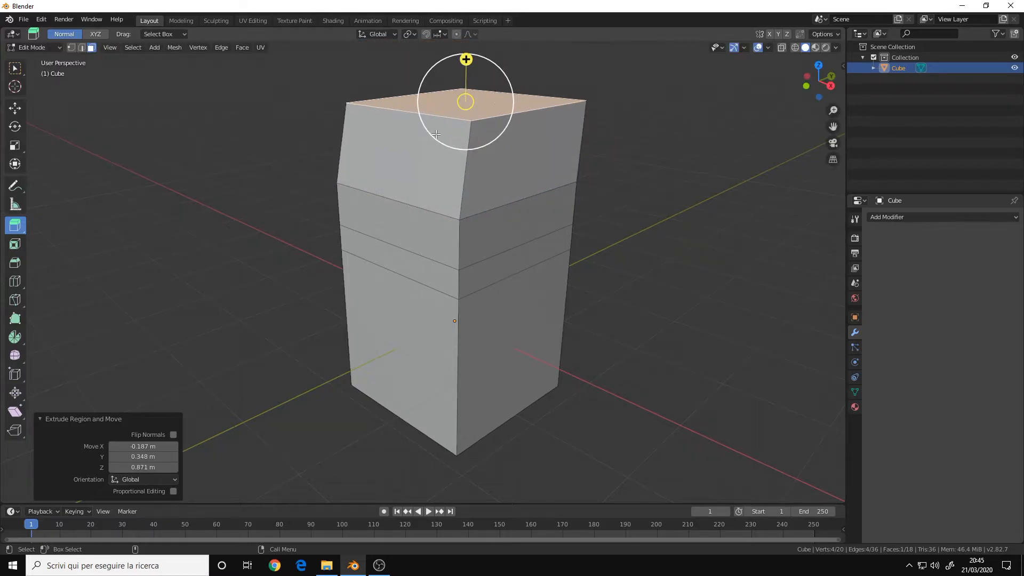
key(ctrl+z)
key(ctrl+z)
key(ctrl+z)
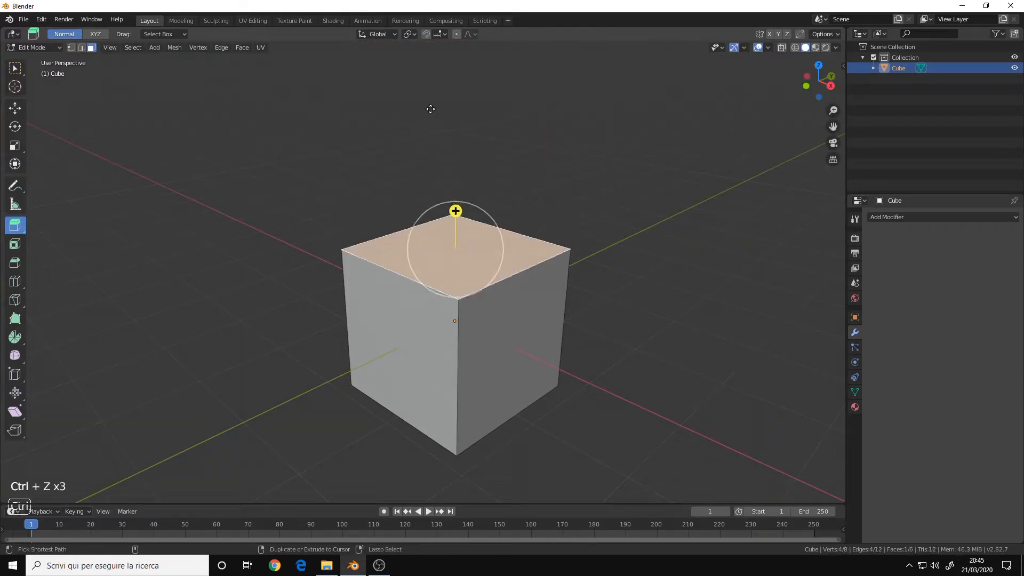
key(ctrl+z)
alt+middle_drag(240, 256, 318, 215)
Step: Return to the selection tool, extrude the cube's top face upward about 0.684 m along its normal, and undo the extrusion
key(w)
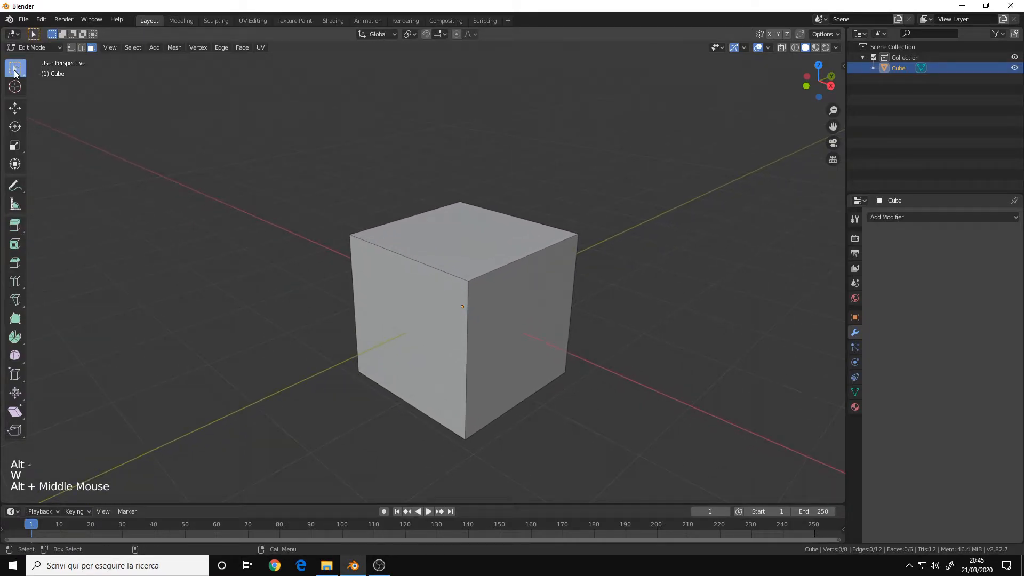
click(482, 240)
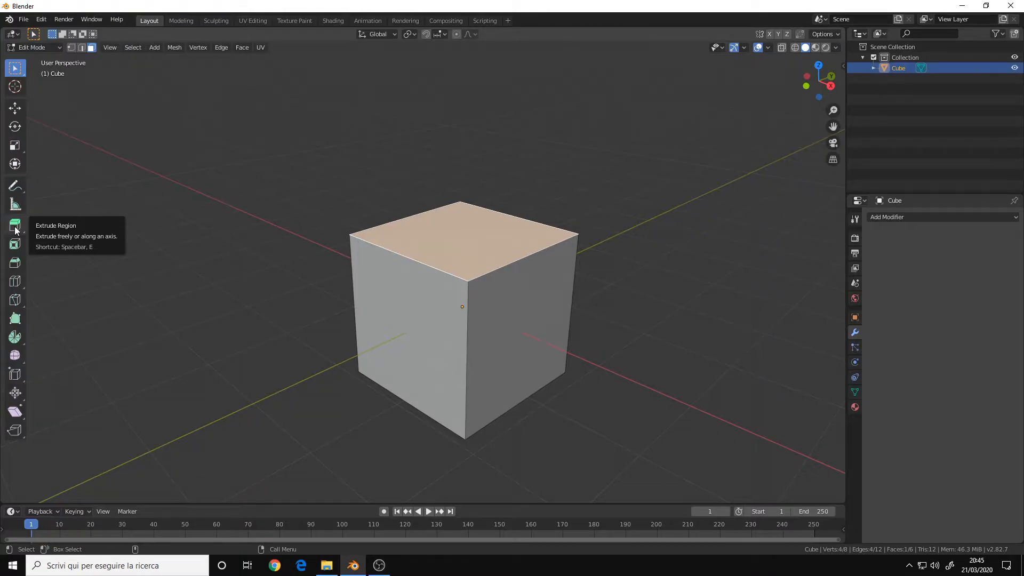
alt+middle_drag(481, 235, 465, 248)
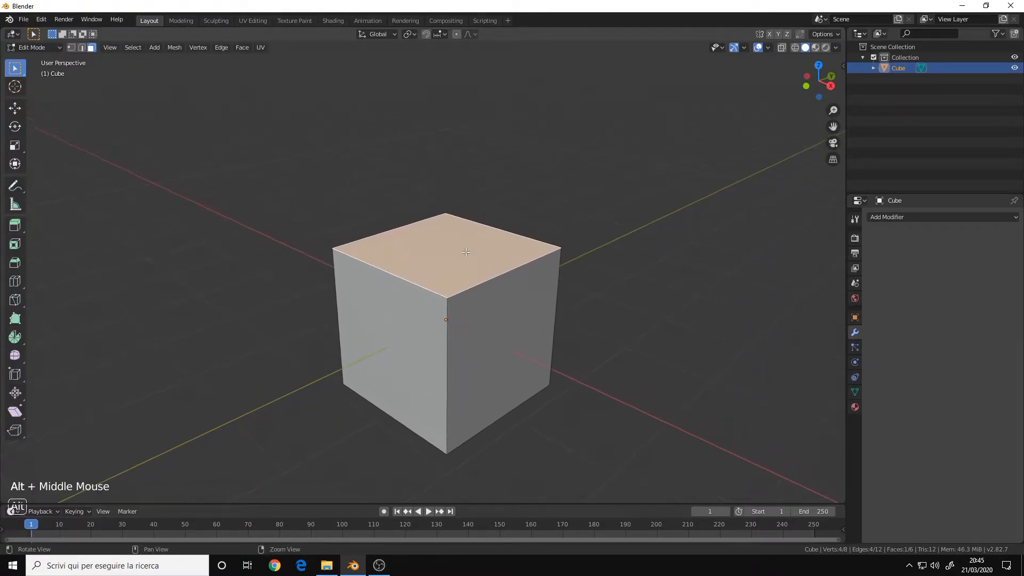
alt+drag(454, 262, 441, 257)
key(e)
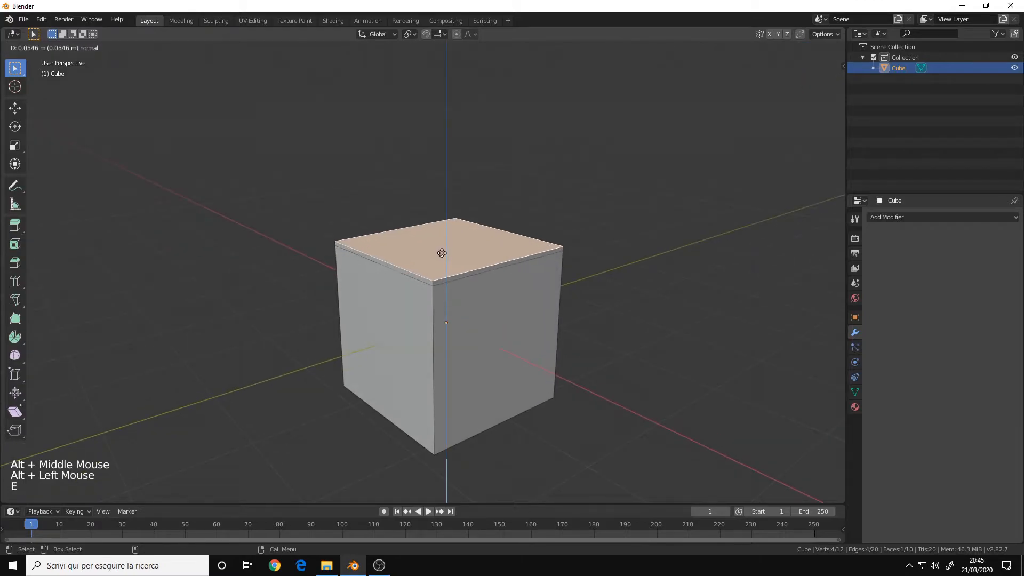
click(445, 202)
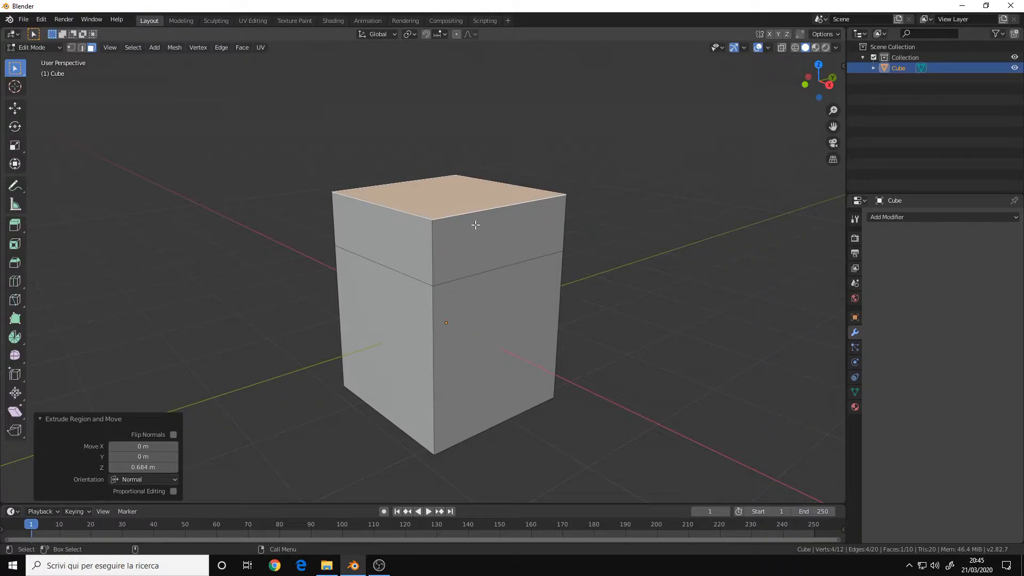
key(ctrl+z)
Step: Repeat the top face extrusion at about 0.813 m along the normal, inspect it, and undo it
key(e)
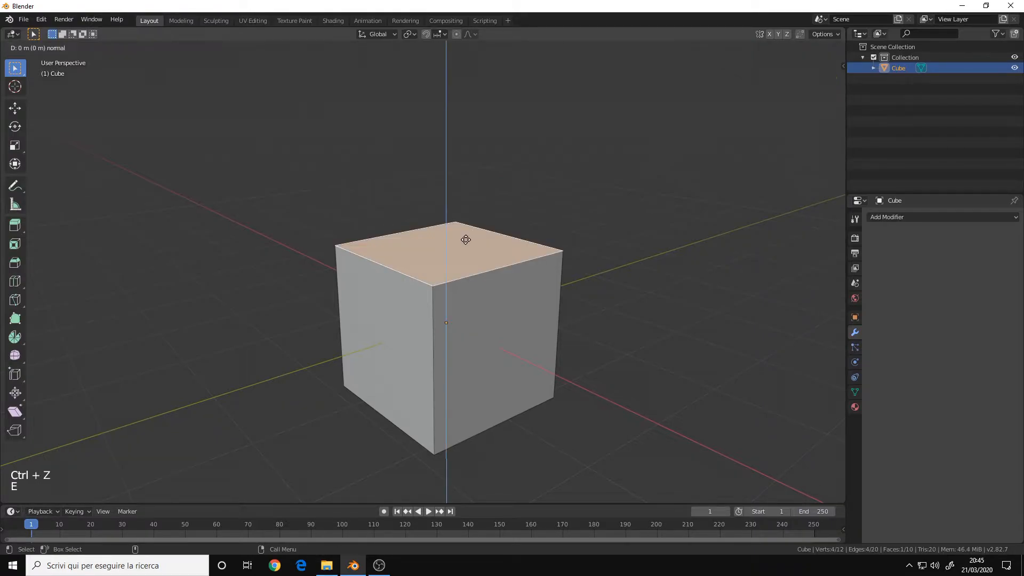
click(468, 183)
alt+drag(498, 229, 439, 259)
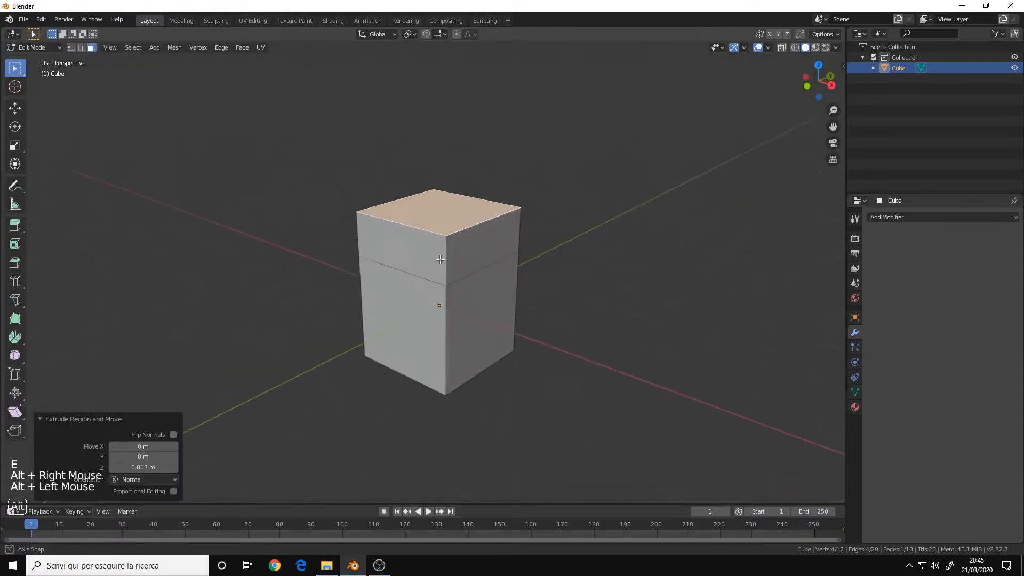
alt+right_drag(439, 259, 521, 236)
key(ctrl+z)
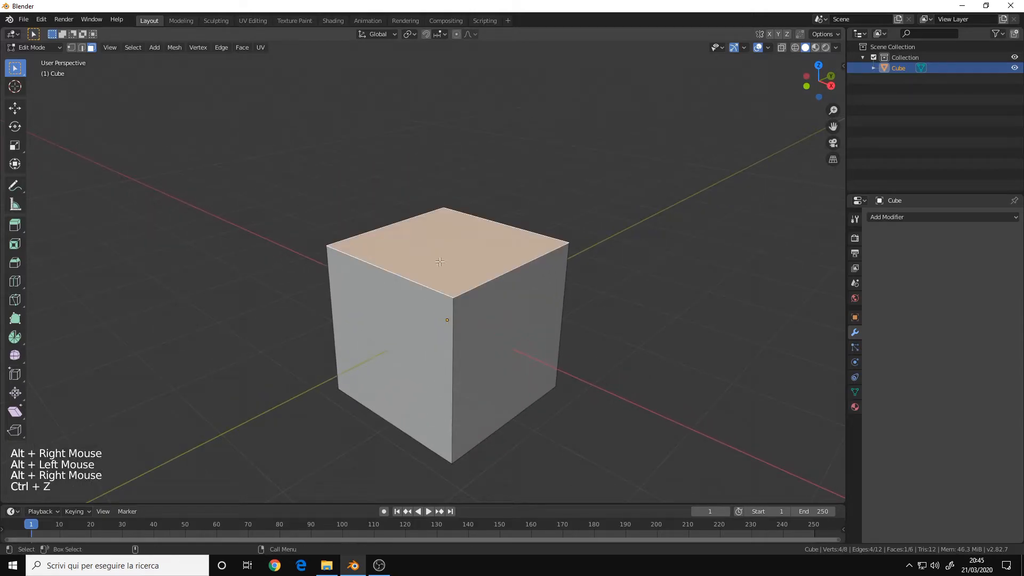
Step: Extrude the top face about 0.935 m with the Extrude Faces command from the face commands, and undo it
right_click(449, 229)
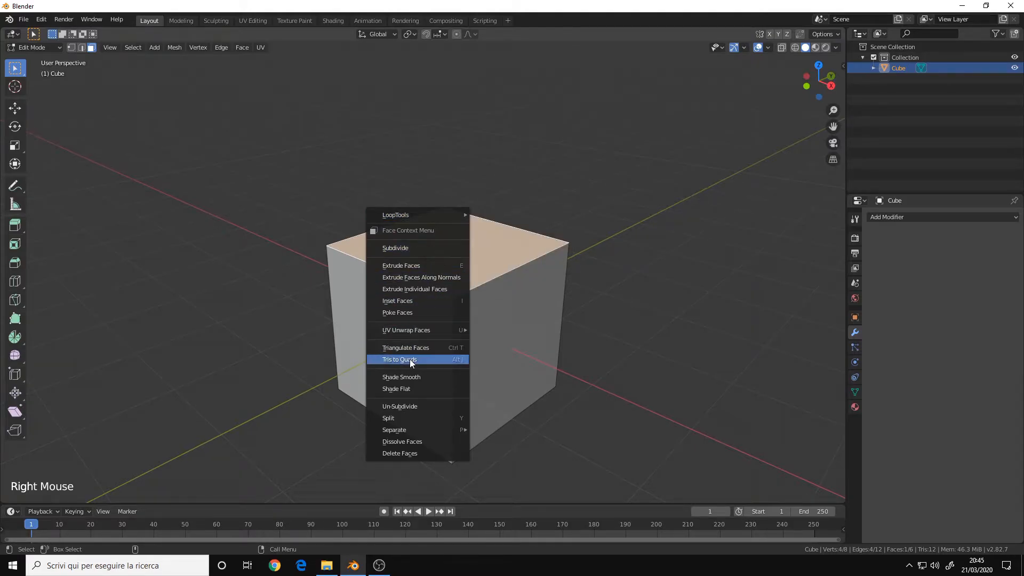
click(425, 265)
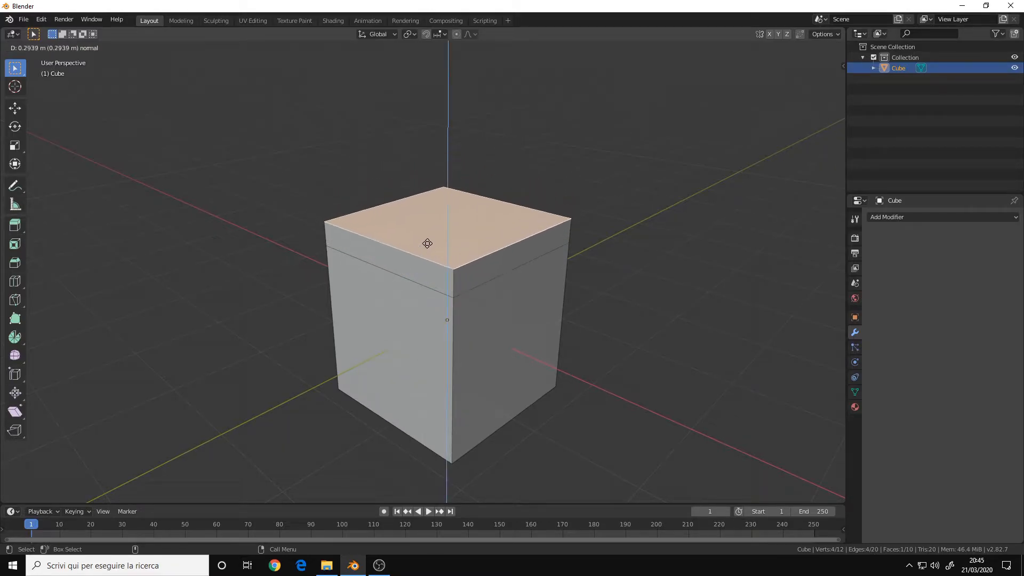
click(435, 182)
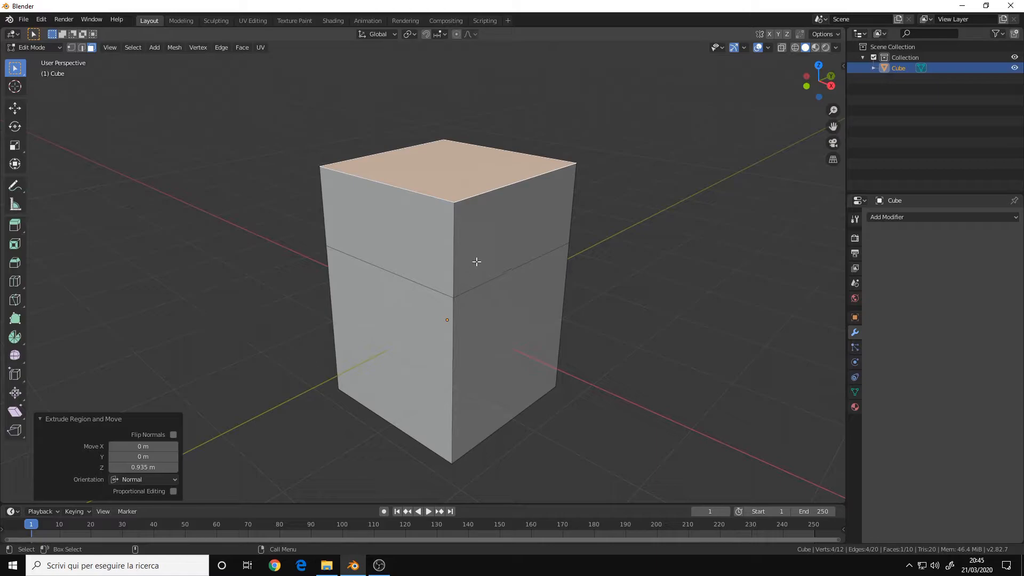
alt+right_drag(482, 242, 411, 258)
alt+drag(427, 245, 409, 245)
key(ctrl+z)
alt+middle_drag(412, 259, 409, 277)
mouse_move(409, 278)
alt+right_down()
mouse_move(483, 276)
mouse_move(418, 284)
alt+right_up()
alt+middle_drag(418, 284, 426, 269)
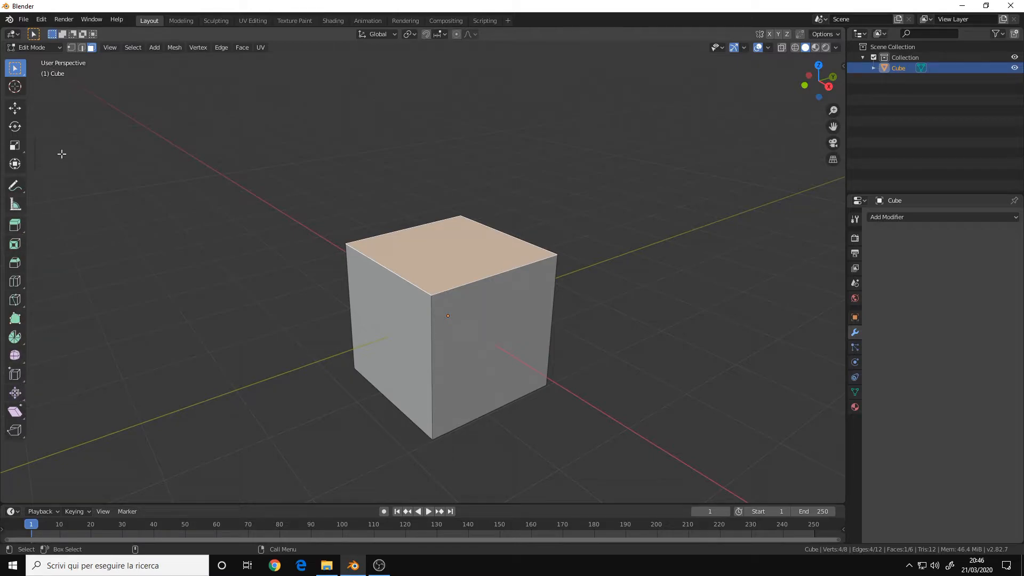
mouse_move(409, 271)
alt+middle_down()
mouse_move(413, 251)
mouse_move(414, 271)
alt+middle_up()
alt+right_drag(413, 271, 463, 259)
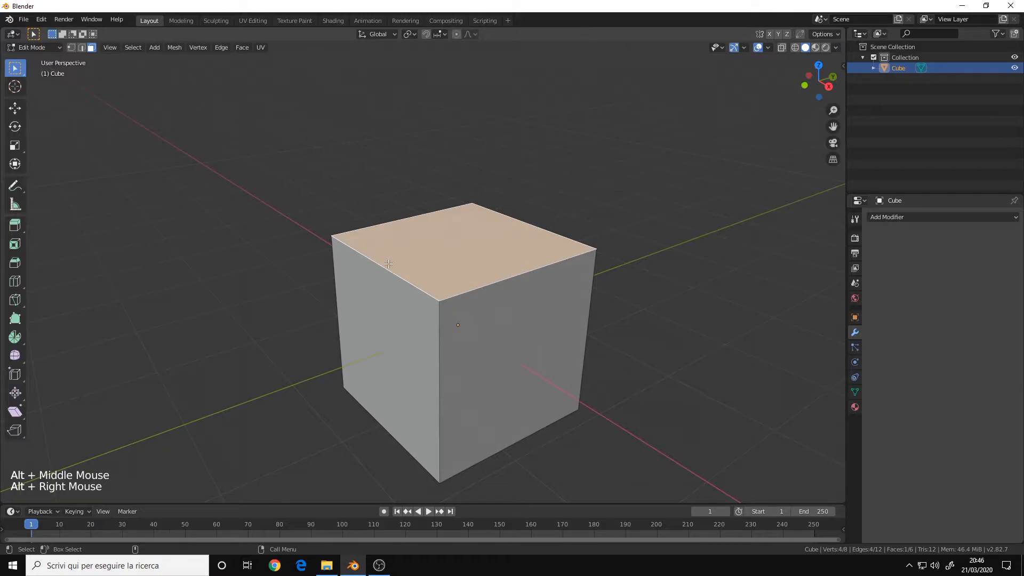
alt+right_drag(389, 263, 406, 260)
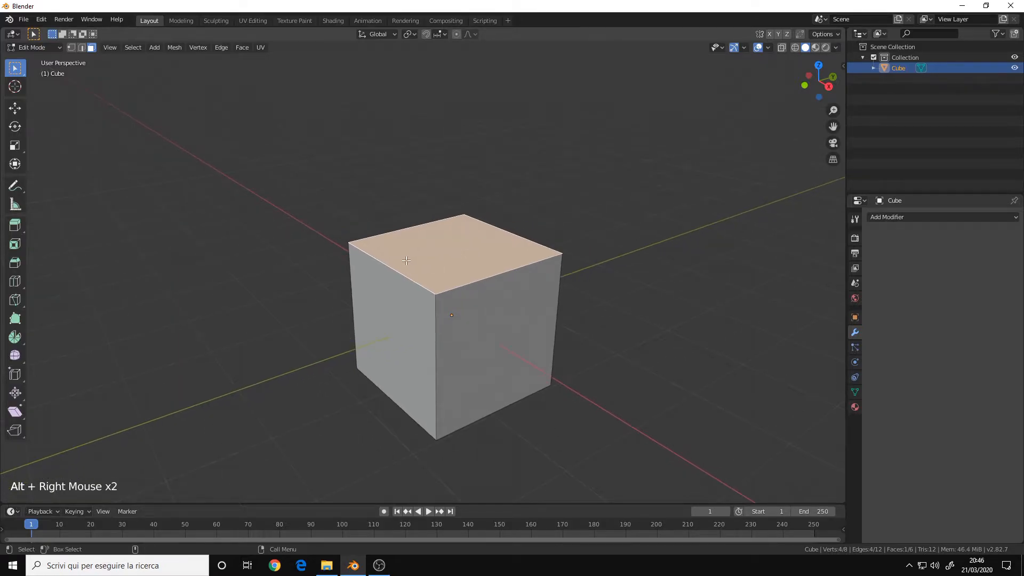
Step: Clear the face selection and activate the Extrude Along Normals tool
click(18, 225)
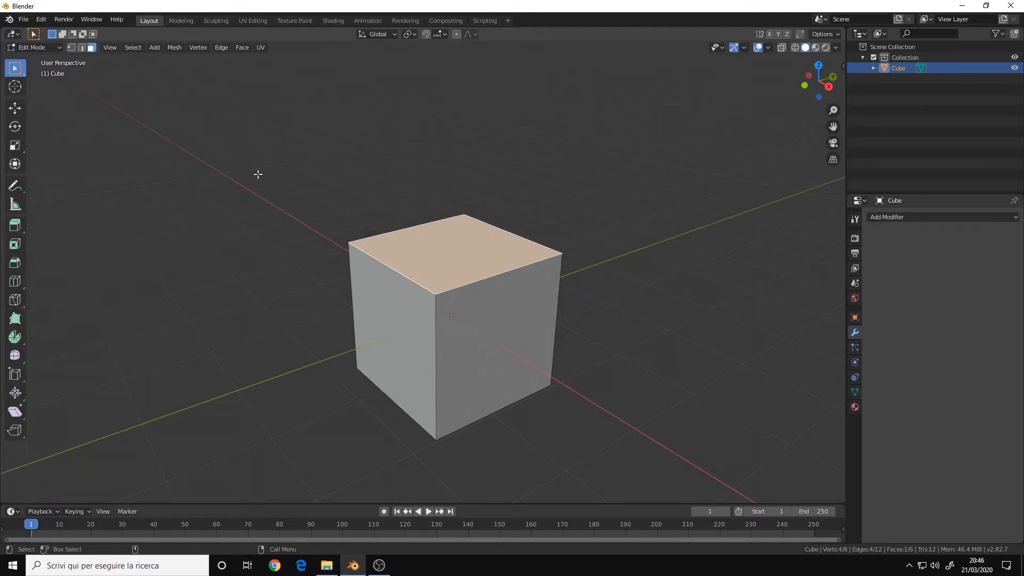
key(a)
drag(15, 225, 63, 250)
alt+drag(236, 299, 408, 292)
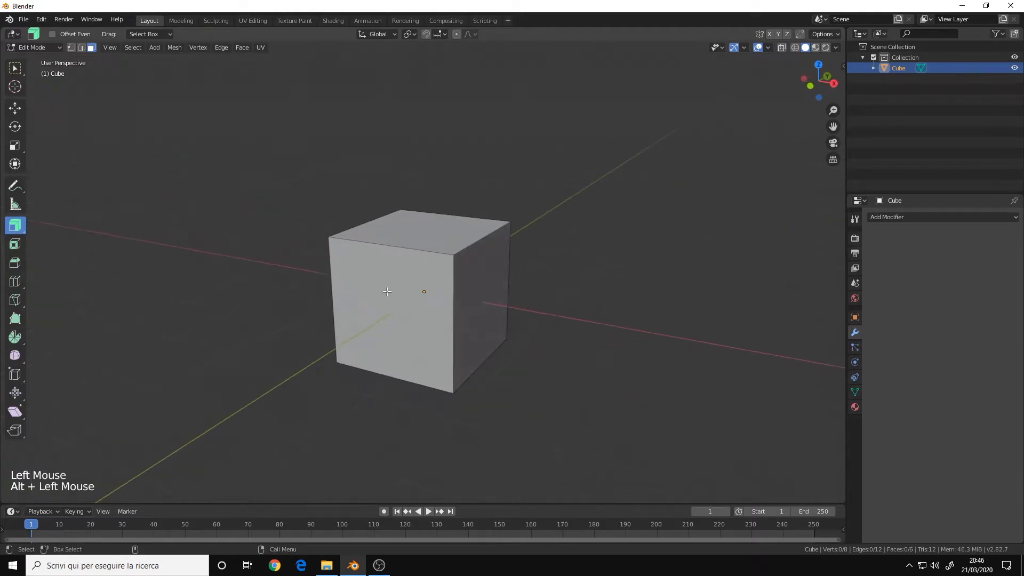
Step: Extrude two adjacent side faces of the cube along their normals with an offset of about -0.959 m, and undo the extrusion
click(408, 292)
shift+click(473, 286)
alt+drag(473, 286, 347, 293)
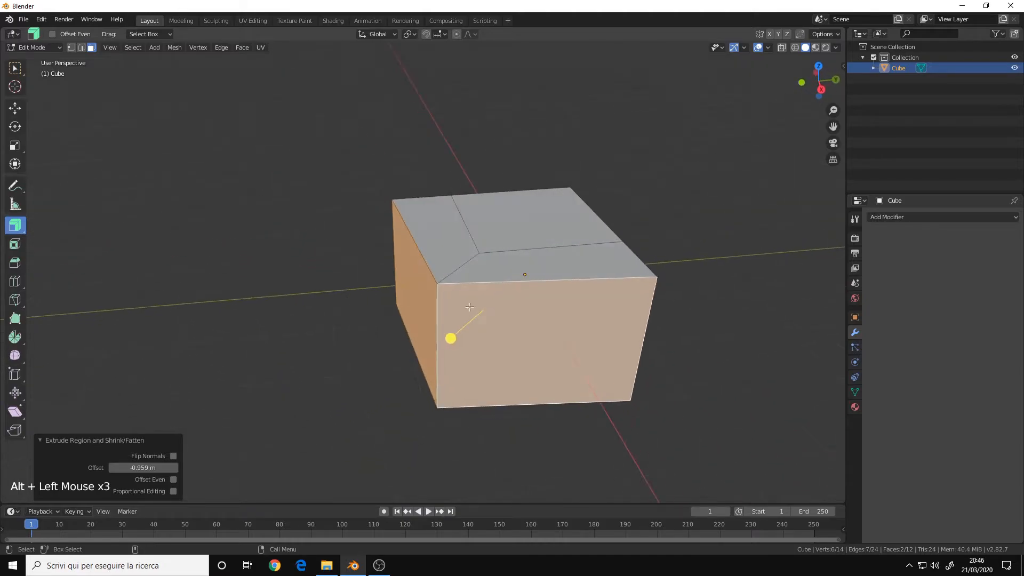
alt+drag(415, 327, 454, 302)
key(ctrl+z)
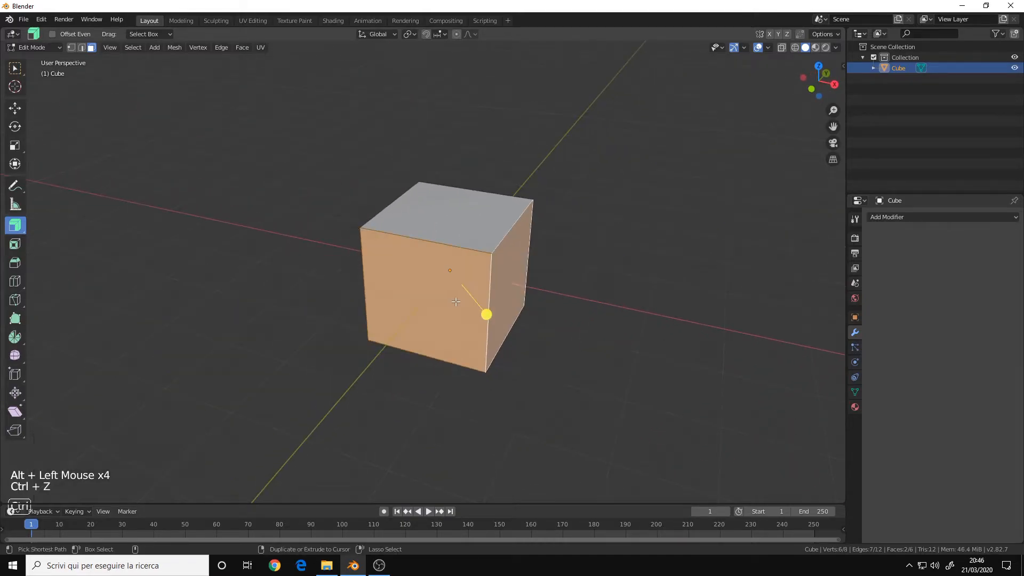
Step: Undo the selection of the side faces and return to the selection tool
key(ctrl+z)
alt+middle_drag(322, 288, 301, 302)
alt+right_drag(301, 302, 386, 288)
alt+middle_drag(385, 289, 397, 270)
alt+right_drag(398, 270, 410, 250)
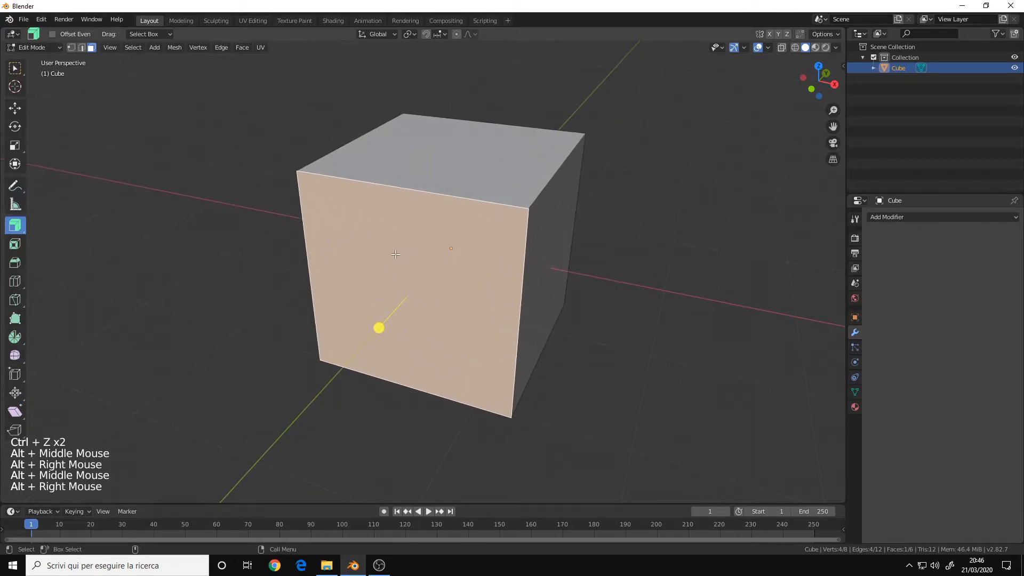
key(w)
key(ctrl+z)
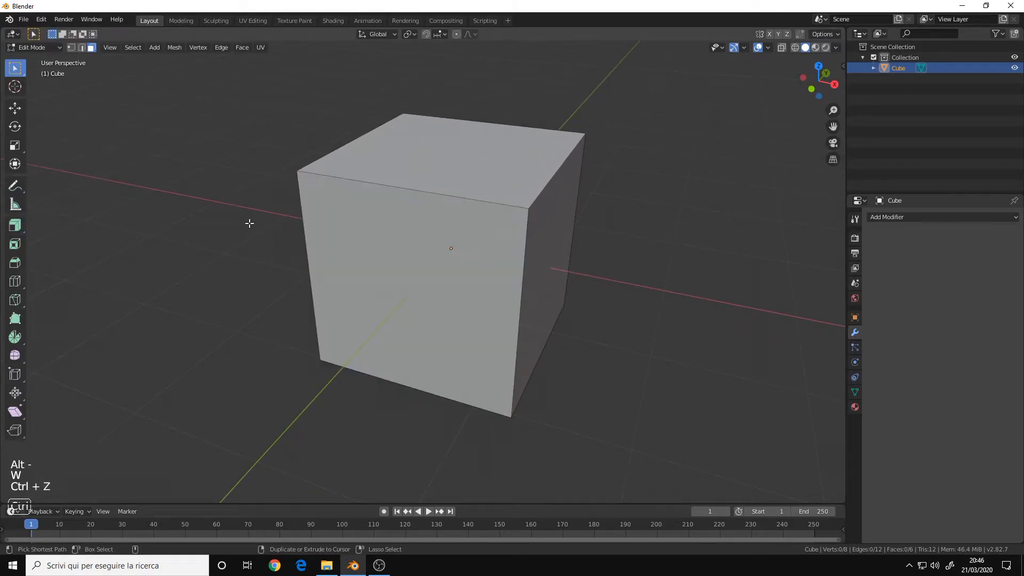
Step: Select two adjacent side faces of the cube, extrude them with the Extrude Faces Along Normals command, and undo the extrusion
click(364, 270)
alt+drag(364, 270, 328, 276)
shift+click(539, 299)
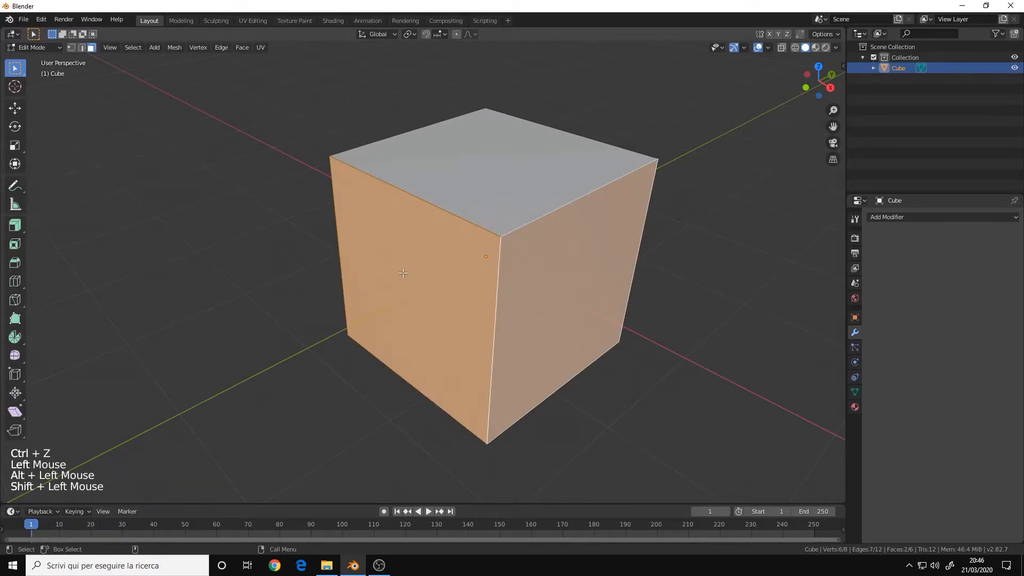
right_click(403, 273)
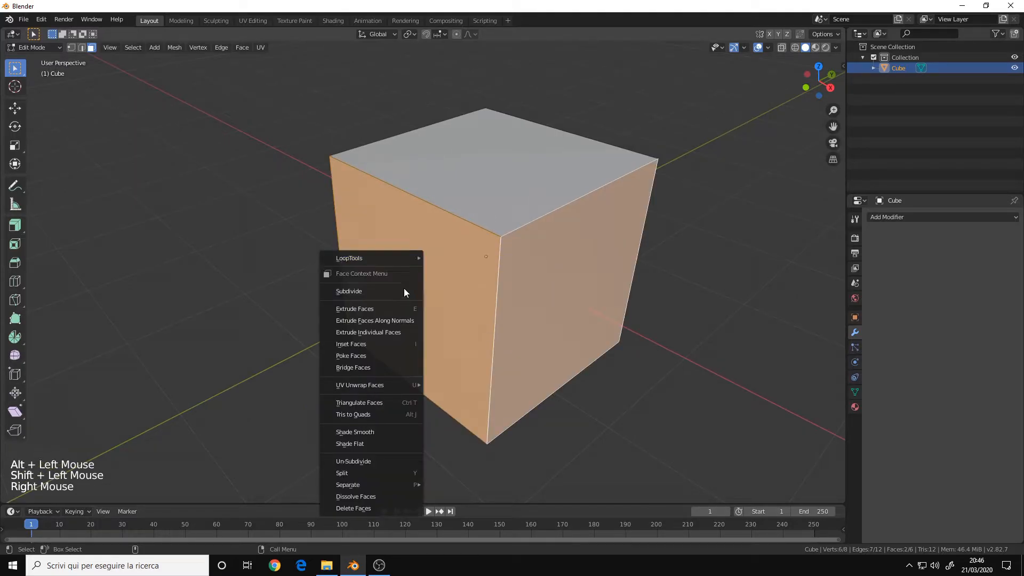
right_click(436, 263)
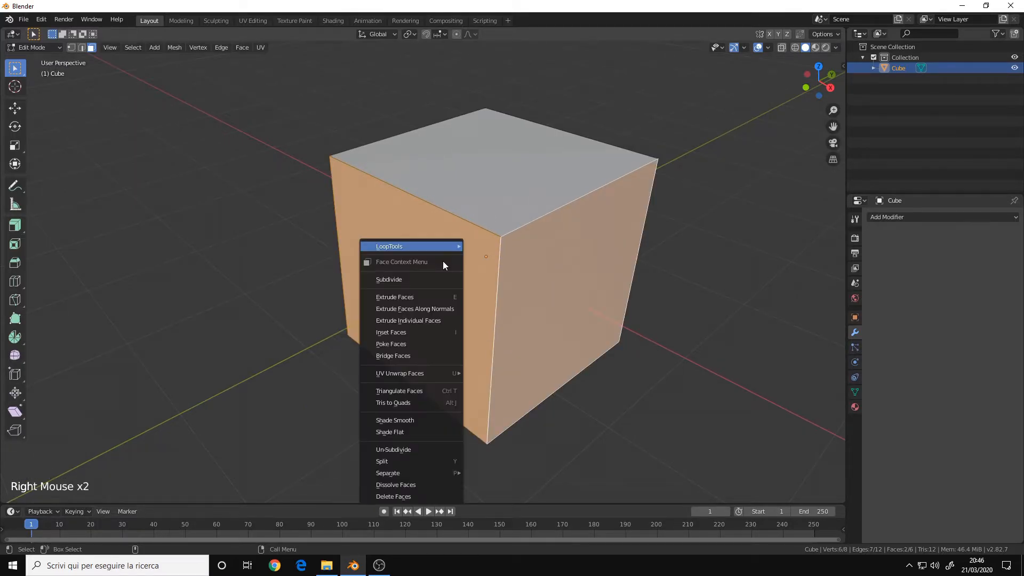
click(435, 309)
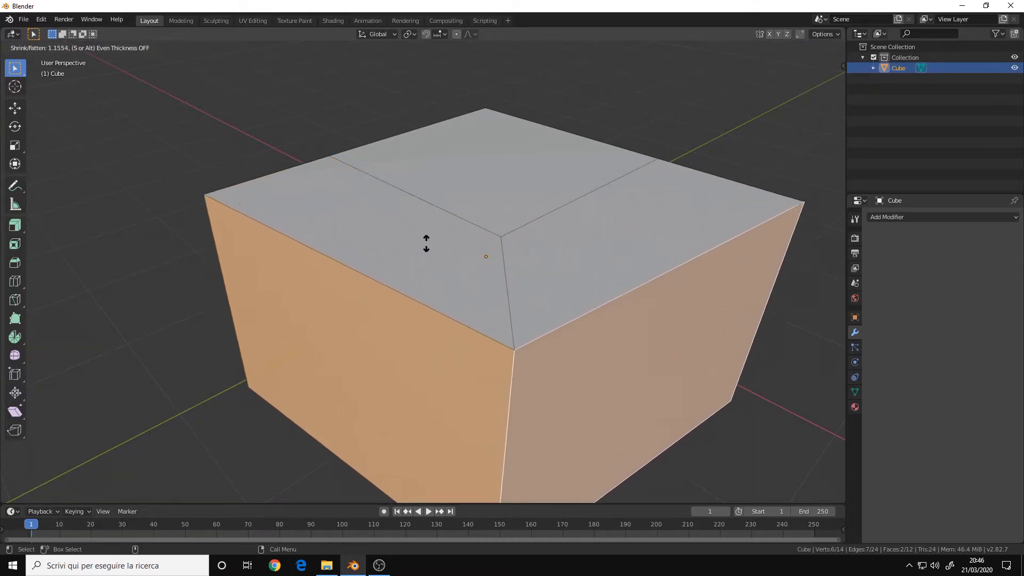
click(429, 293)
key(ctrl+z)
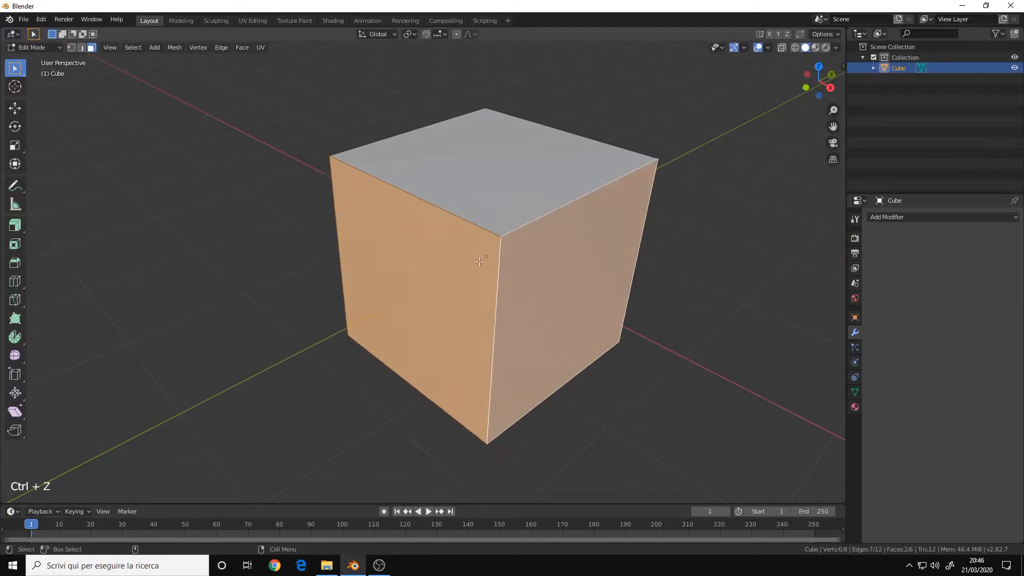
Step: Extrude the two side faces with the Extrude Individual tool at an offset of about -0.574 m, and undo the extrusion and selection
alt+right_drag(478, 263, 142, 270)
alt+drag(142, 269, 192, 263)
click(15, 225)
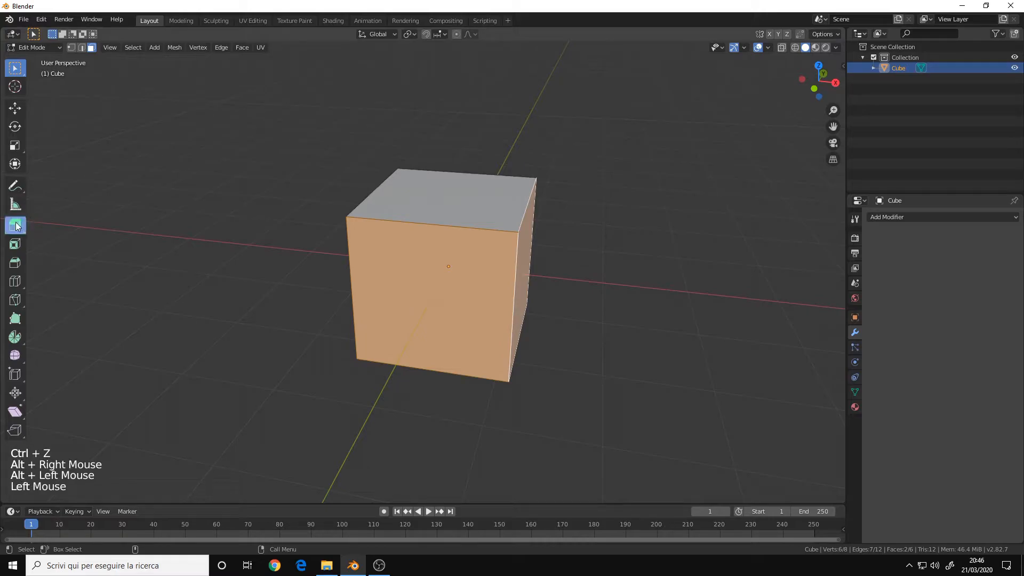
click(93, 272)
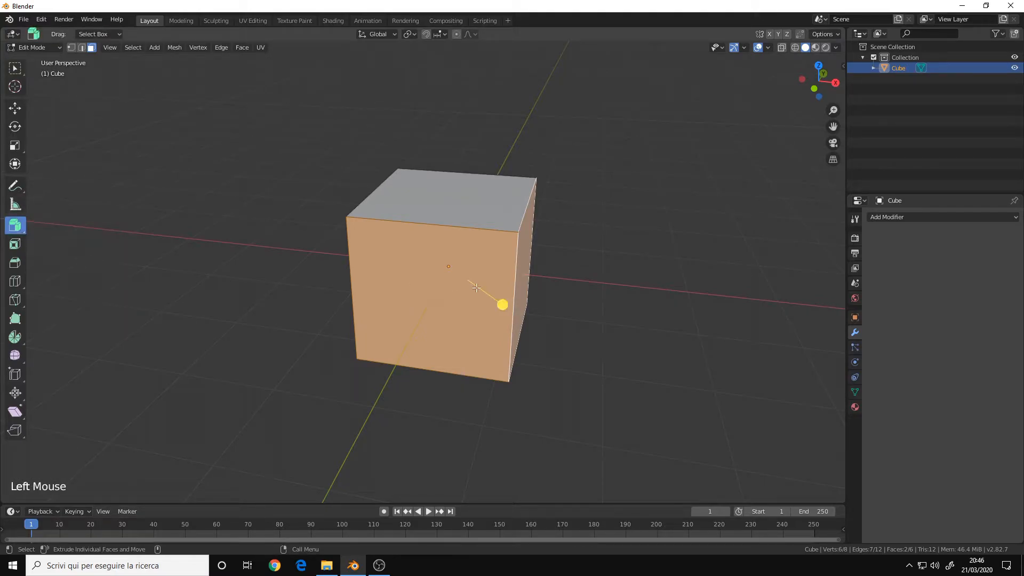
drag(502, 304, 495, 282)
alt+drag(495, 282, 335, 314)
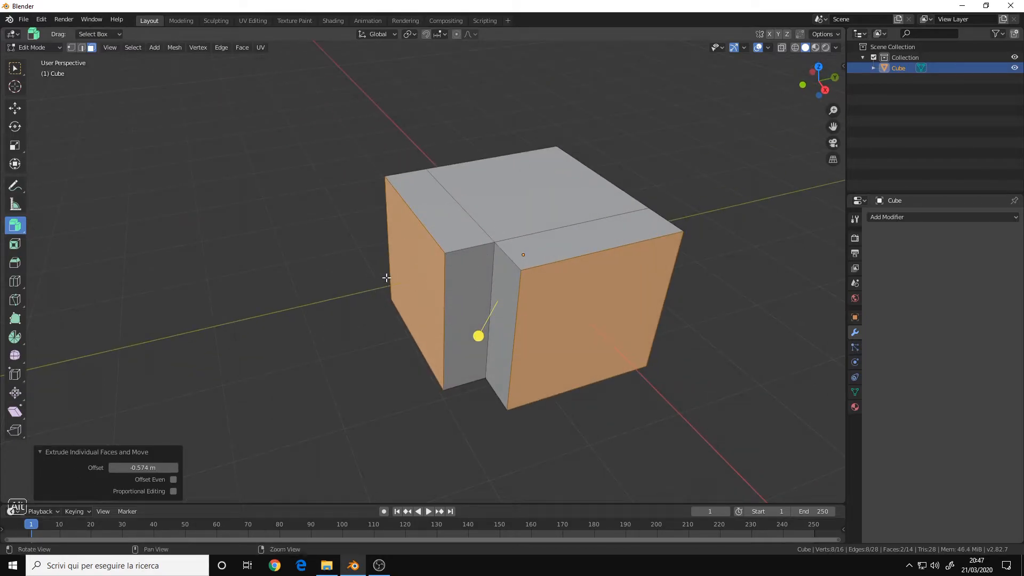
key(ctrl+z)
key(ctrl+z)
key(ctrl+z)
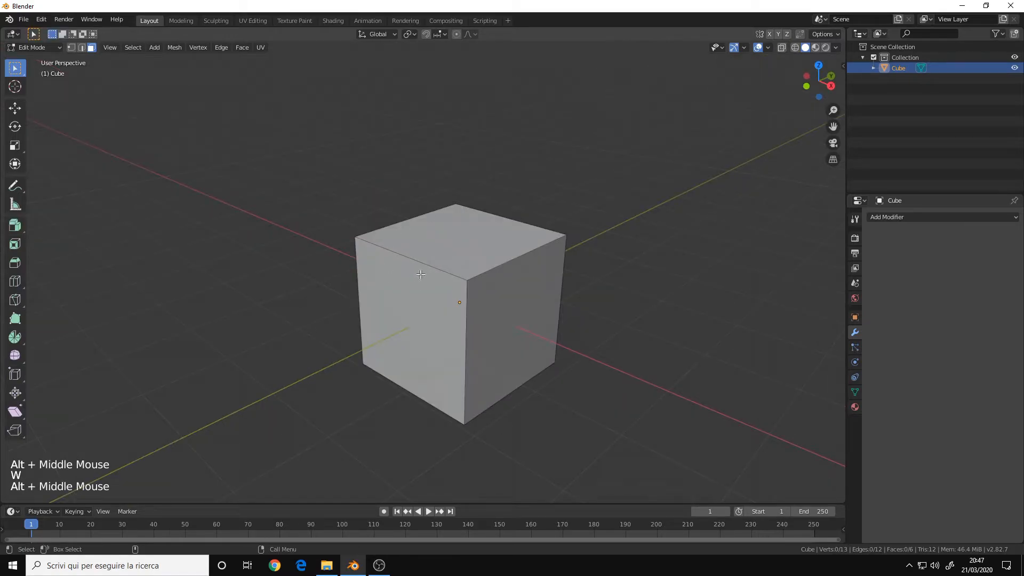
Step: Select the cube's top face in face selection mode and activate the Extrude to Cursor tool
drag(14, 225, 76, 303)
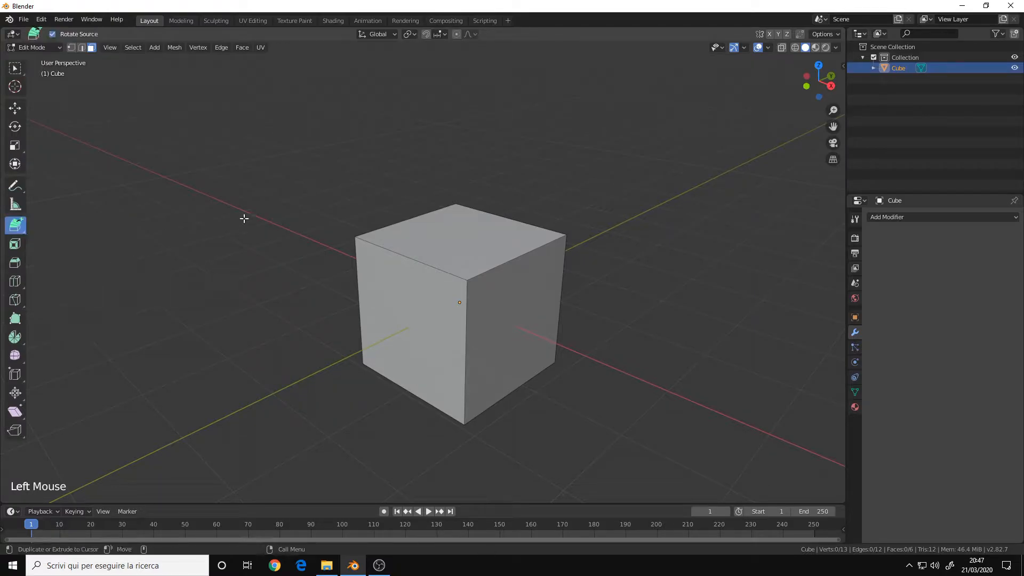
key(w)
key(3)
click(463, 238)
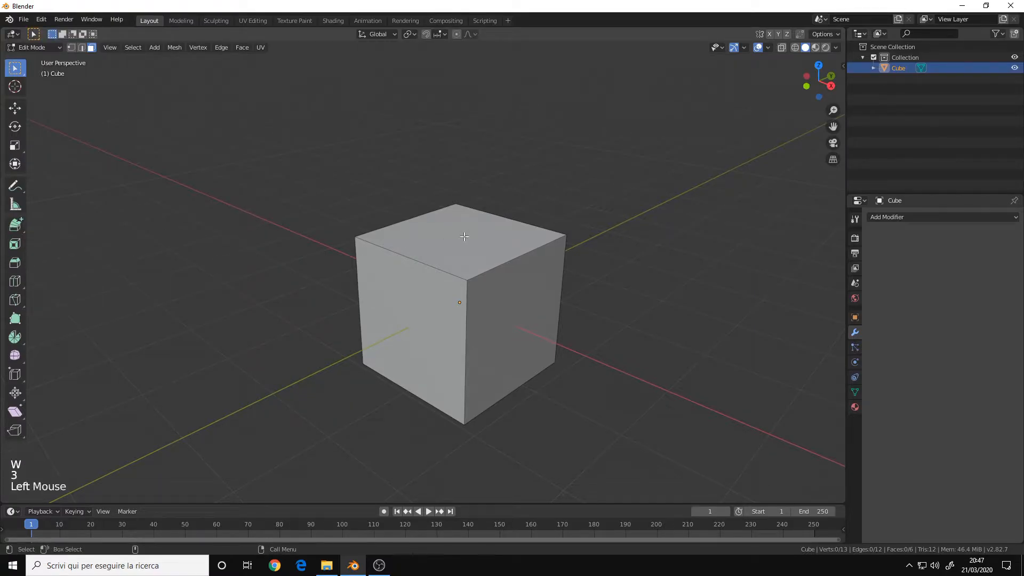
alt+right_drag(540, 294, 496, 274)
alt+middle_drag(466, 261, 434, 295)
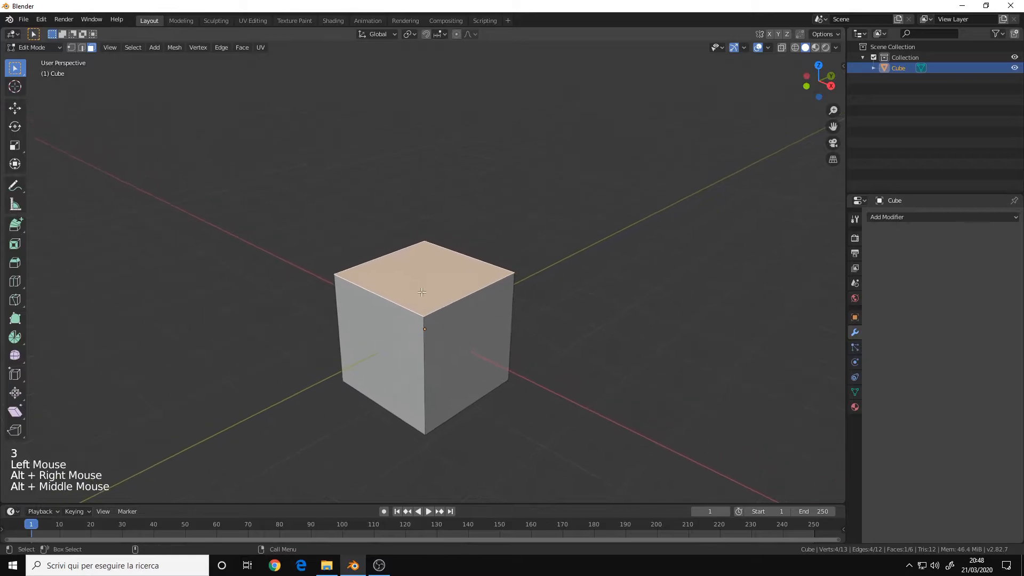
click(15, 224)
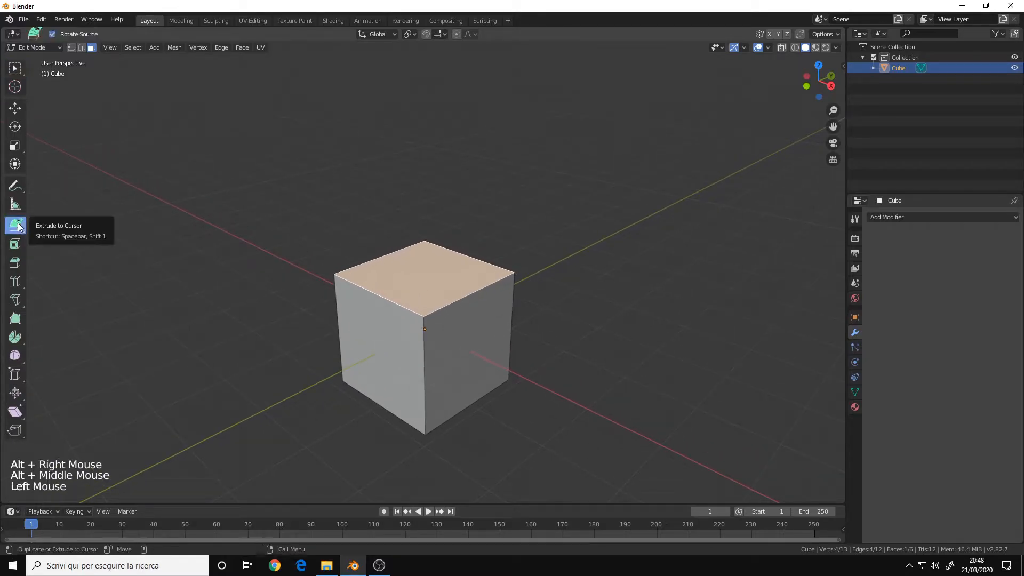
alt+right_drag(459, 267, 464, 263)
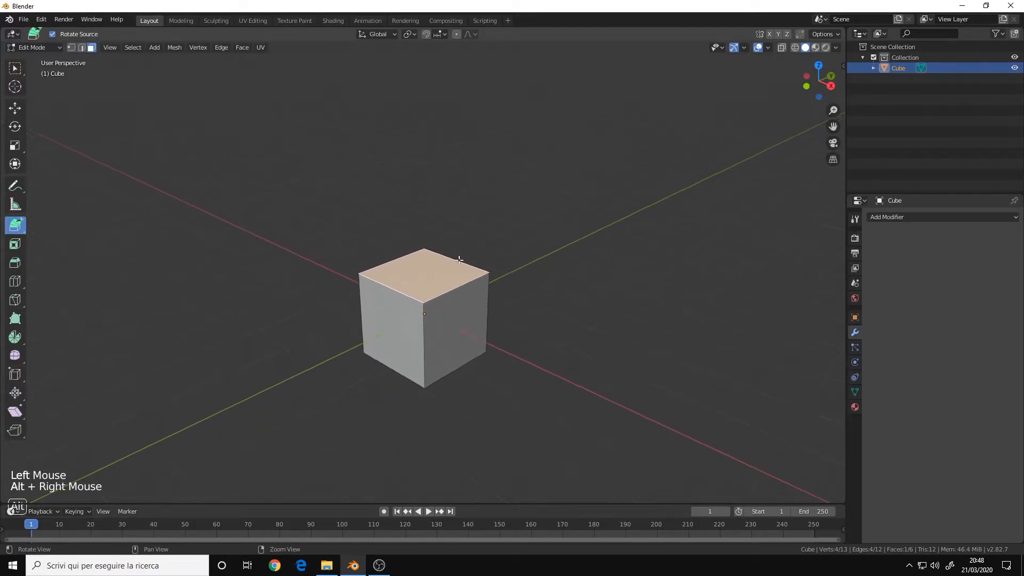
alt+drag(464, 263, 475, 252)
alt+right_drag(475, 252, 485, 242)
alt+middle_drag(485, 242, 460, 268)
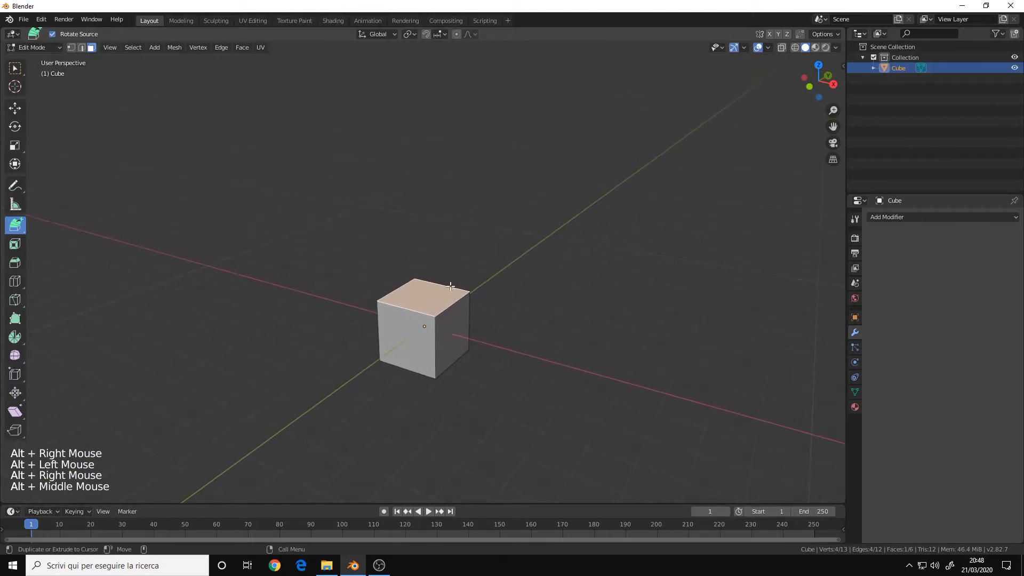
alt+right_drag(448, 288, 427, 267)
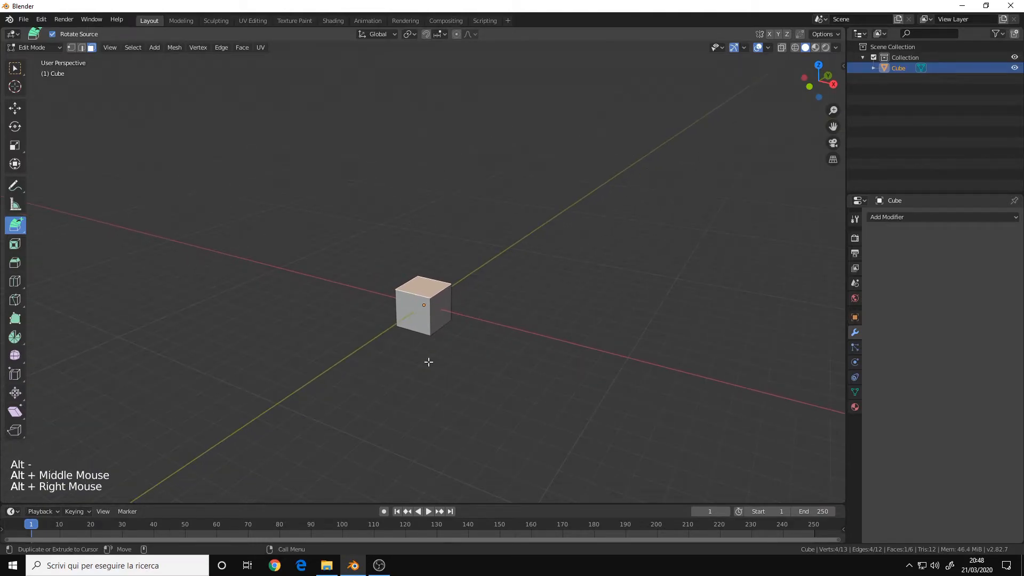
Step: Extrude the top face to ten successive cursor points, forming a bent arm that loops back around the cube
click(501, 238)
click(597, 257)
click(740, 243)
click(727, 147)
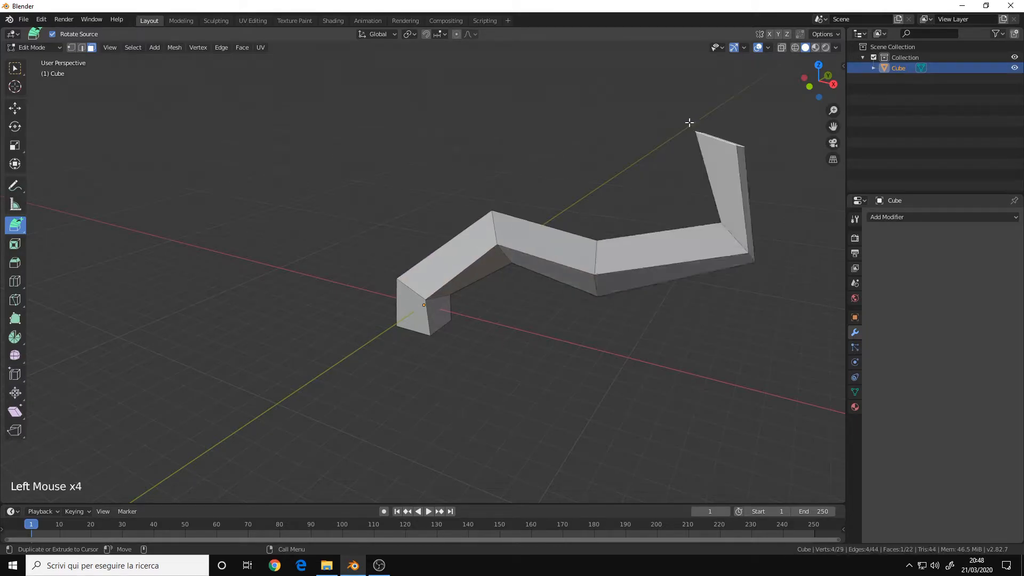
click(547, 102)
click(387, 133)
click(259, 188)
click(218, 280)
click(238, 371)
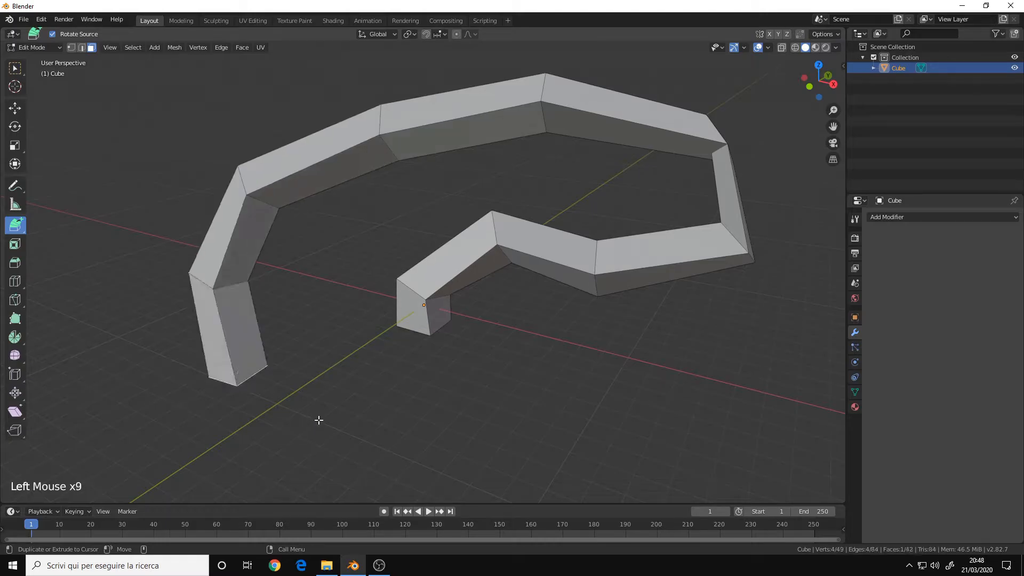
click(320, 421)
Step: Inspect the extruded arm and undo all the extrusions back to the plain cube
alt+right_drag(498, 361, 389, 308)
alt+drag(389, 308, 314, 324)
alt+middle_drag(315, 325, 402, 300)
alt+right_drag(402, 301, 446, 281)
key(ctrl+z)
key(ctrl+z)
key(ctrl+z)
key(ctrl+z)
key(ctrl+z)
key(ctrl+z)
key(ctrl+z)
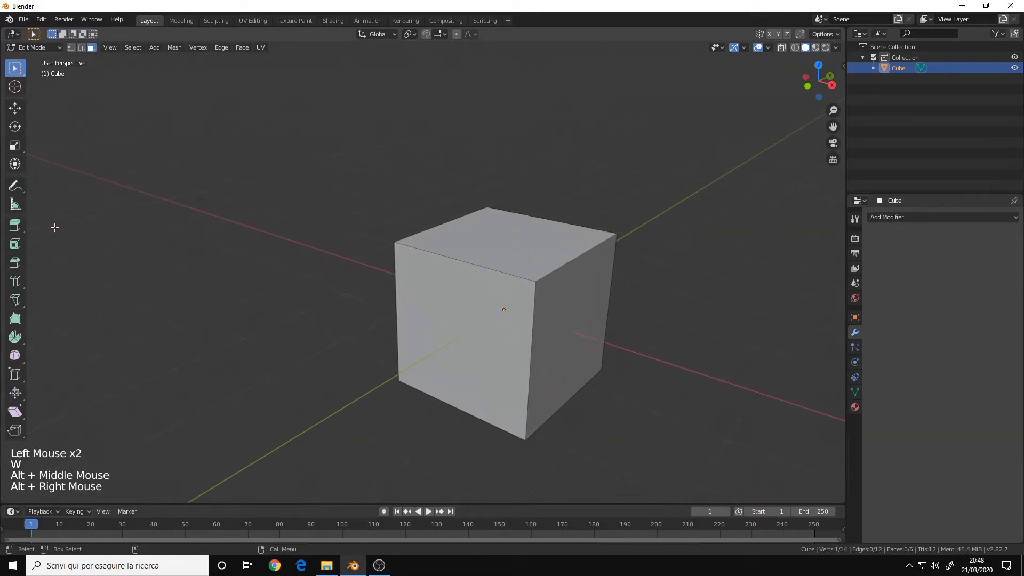
Step: Inset the cube's top face by about 0.113 m with the Inset Faces tool, and undo the inset
alt+middle_drag(387, 230, 325, 226)
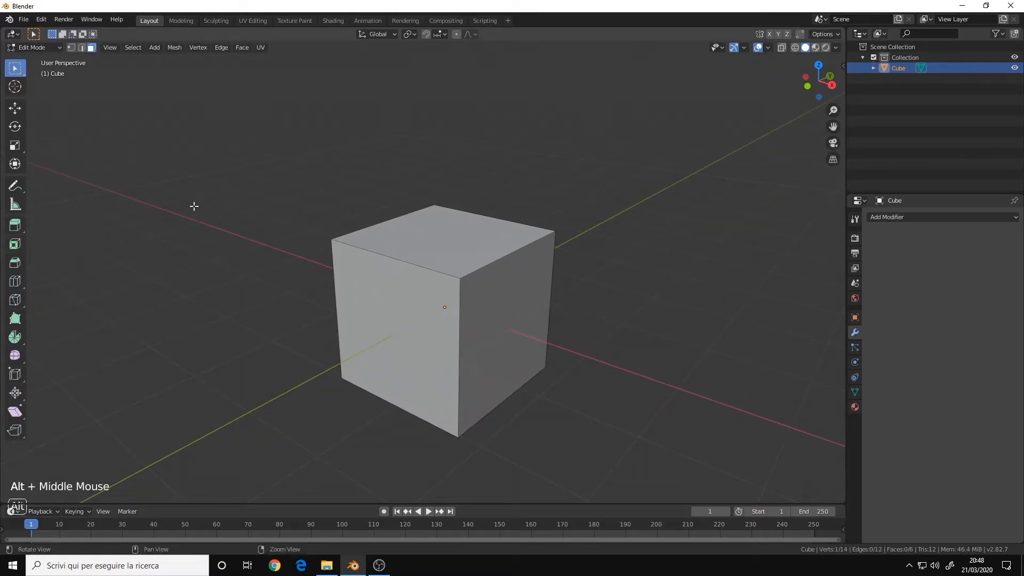
alt+right_drag(192, 206, 326, 216)
alt+drag(326, 216, 453, 273)
click(453, 273)
click(130, 219)
click(15, 244)
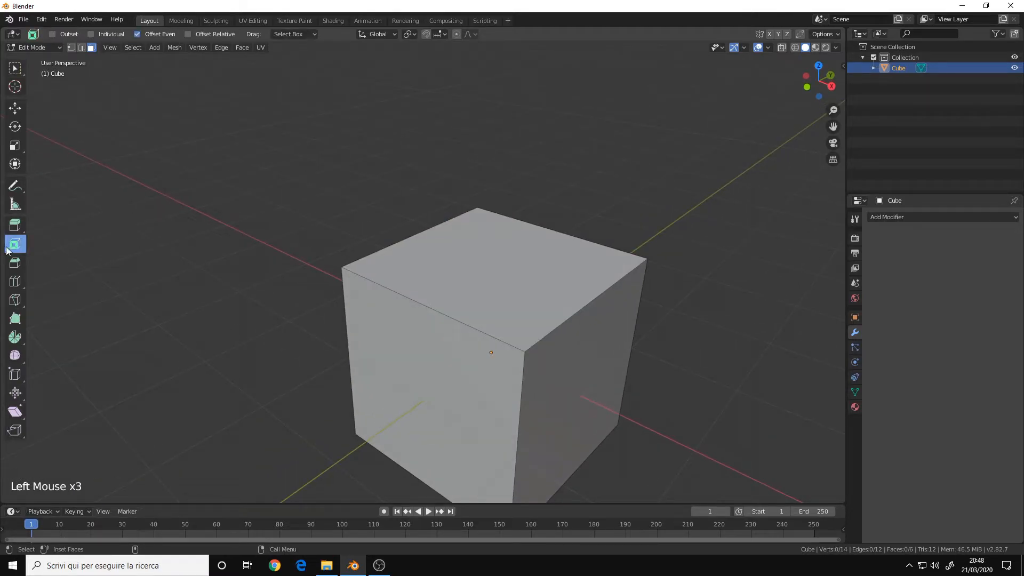
click(457, 278)
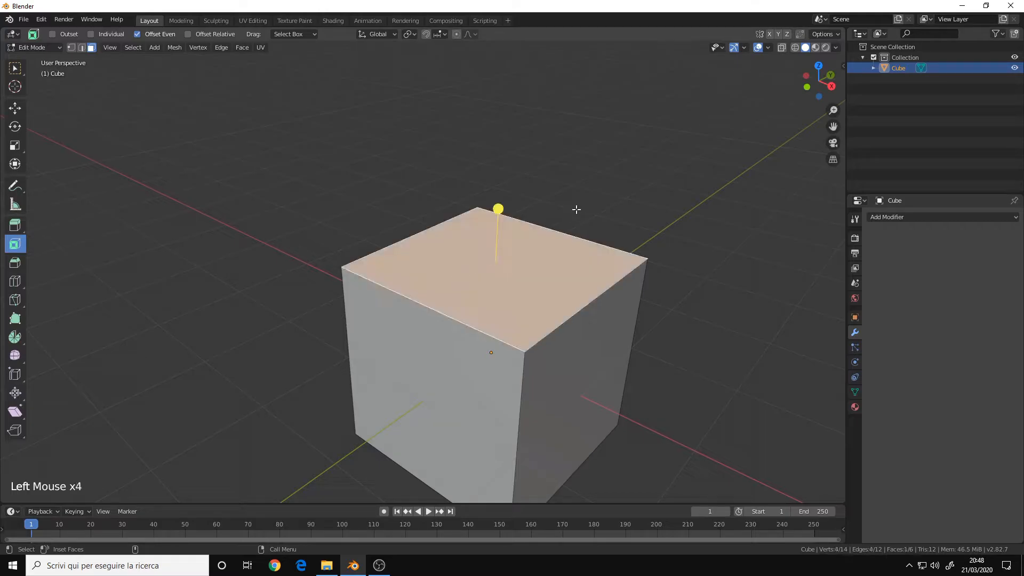
drag(499, 208, 376, 290)
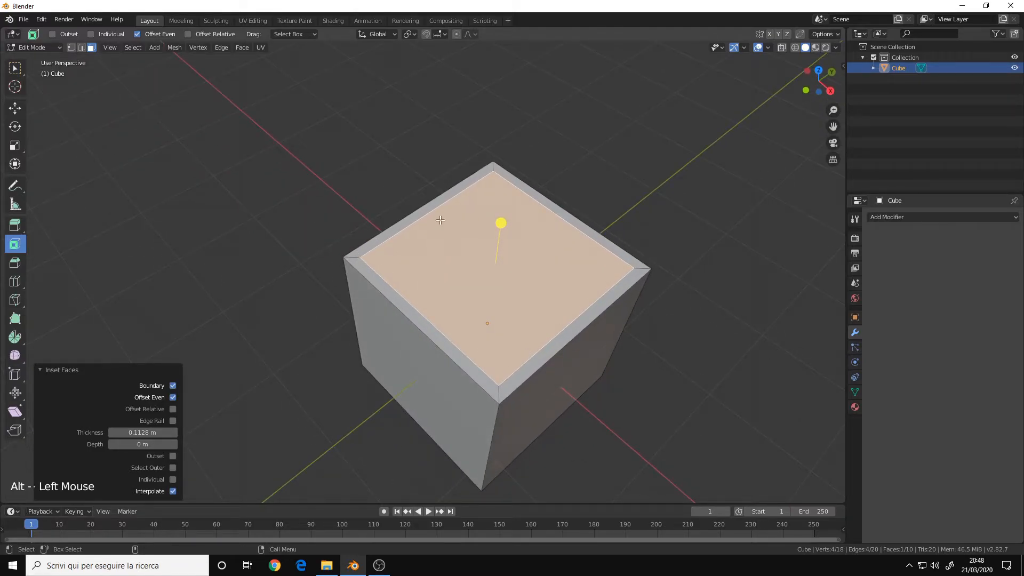
alt+middle_drag(424, 245, 373, 267)
alt+right_drag(374, 267, 291, 286)
alt+right_drag(535, 277, 348, 303)
alt+drag(348, 303, 363, 305)
alt+middle_drag(373, 305, 379, 239)
key(ctrl+z)
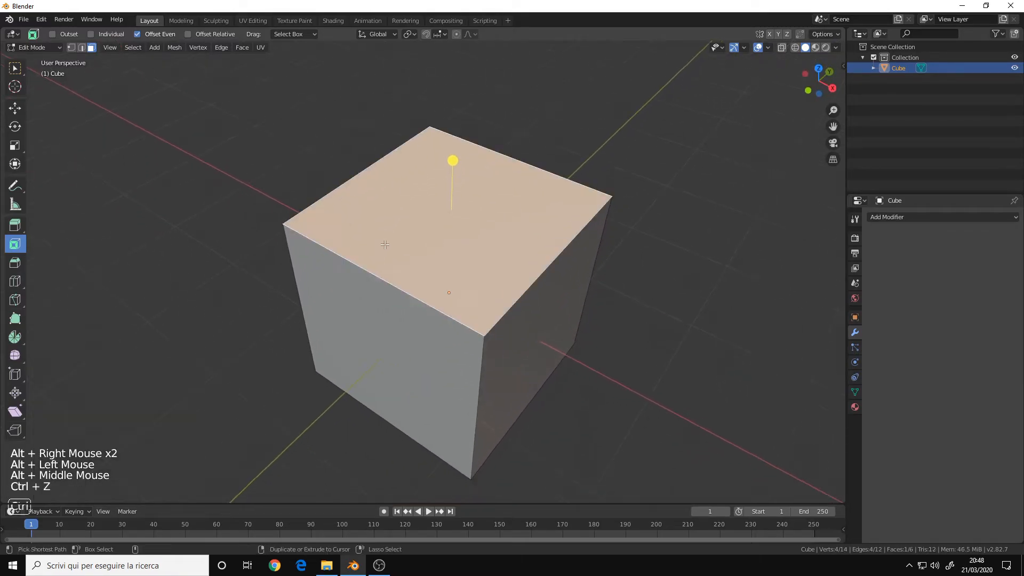
Step: Return to the selection tool and inset the cube's front face by about 0.160 m
key(w)
alt+drag(385, 244, 281, 293)
click(387, 325)
key(i)
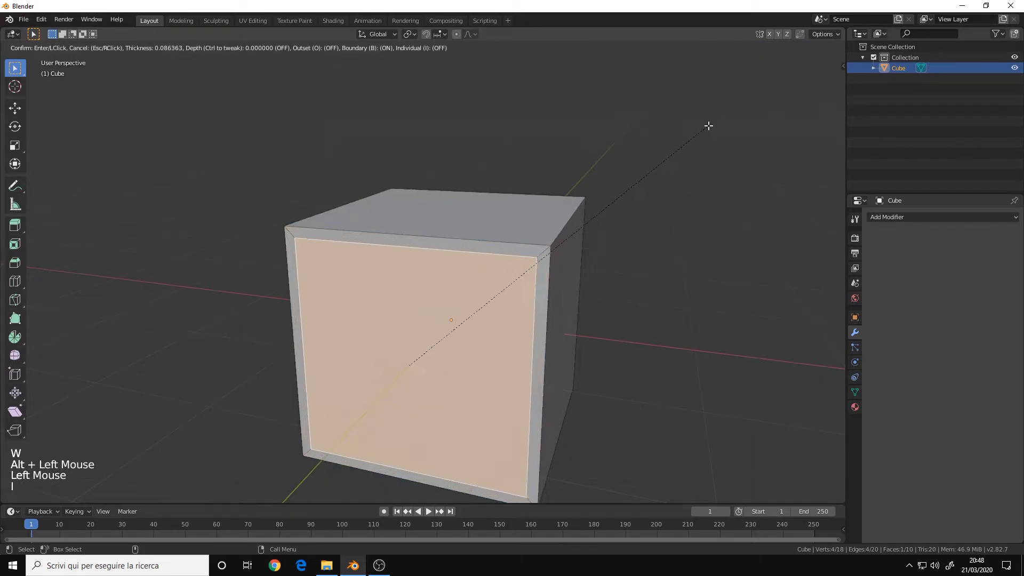
click(647, 176)
alt+right_drag(647, 176, 470, 280)
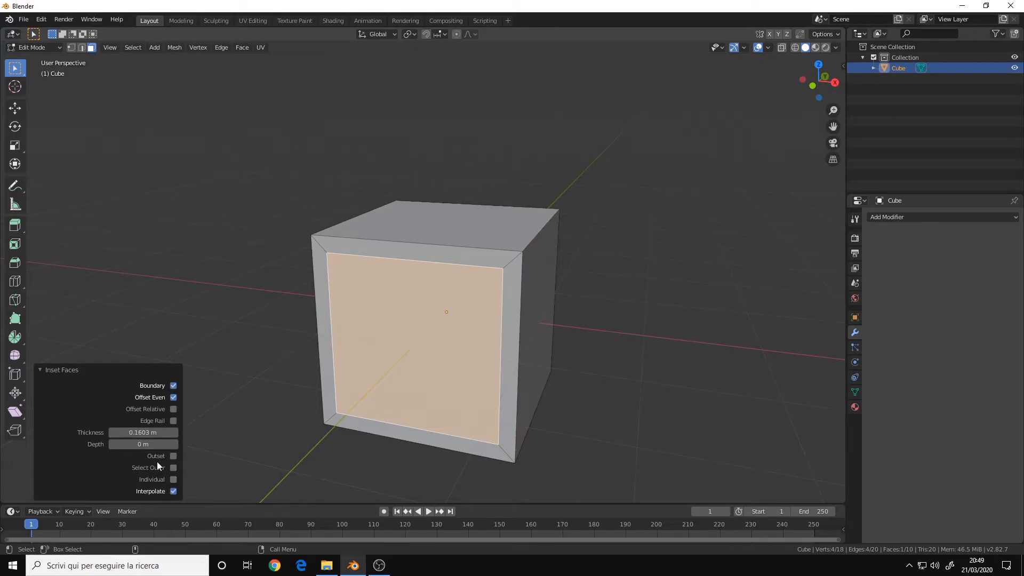
Step: Adjust the inset to a thickness of 0.1713 m and a depth of 0.256 m, and undo the inset and front face selection
click(174, 479)
drag(141, 432, 172, 444)
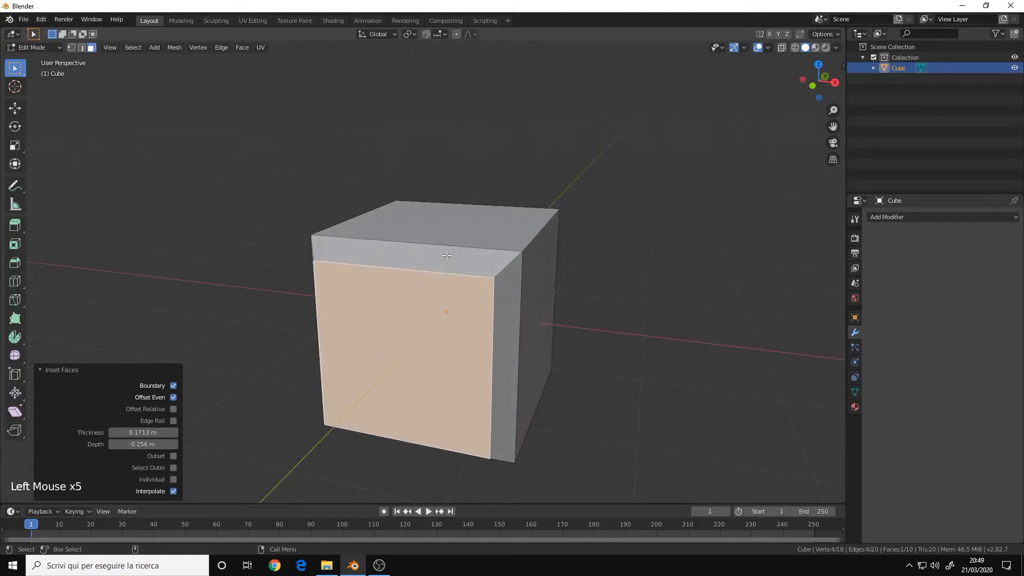
alt+right_drag(442, 279, 393, 278)
key(ctrl+z)
key(ctrl+z)
alt+drag(445, 263, 456, 225)
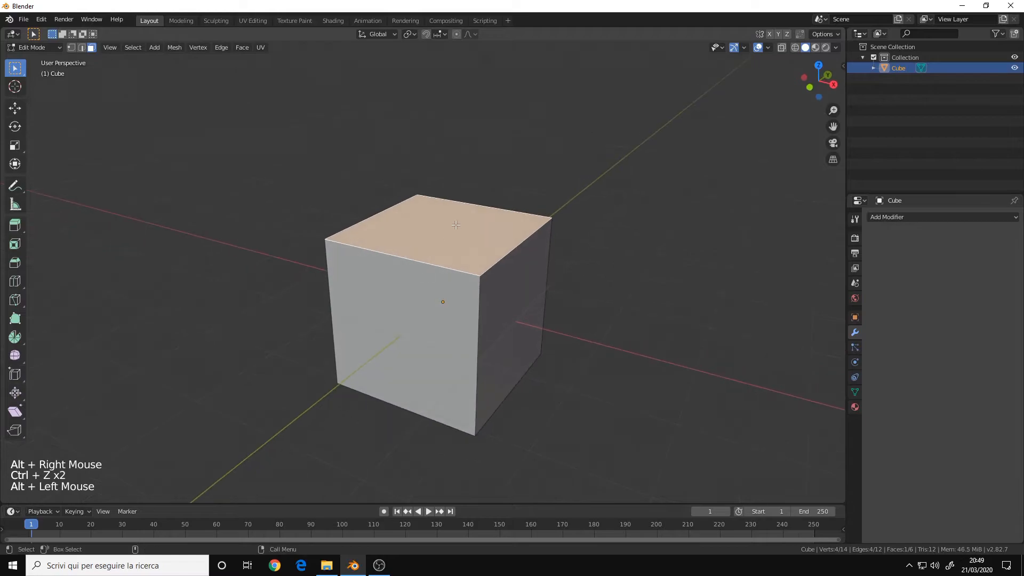
right_click(420, 240)
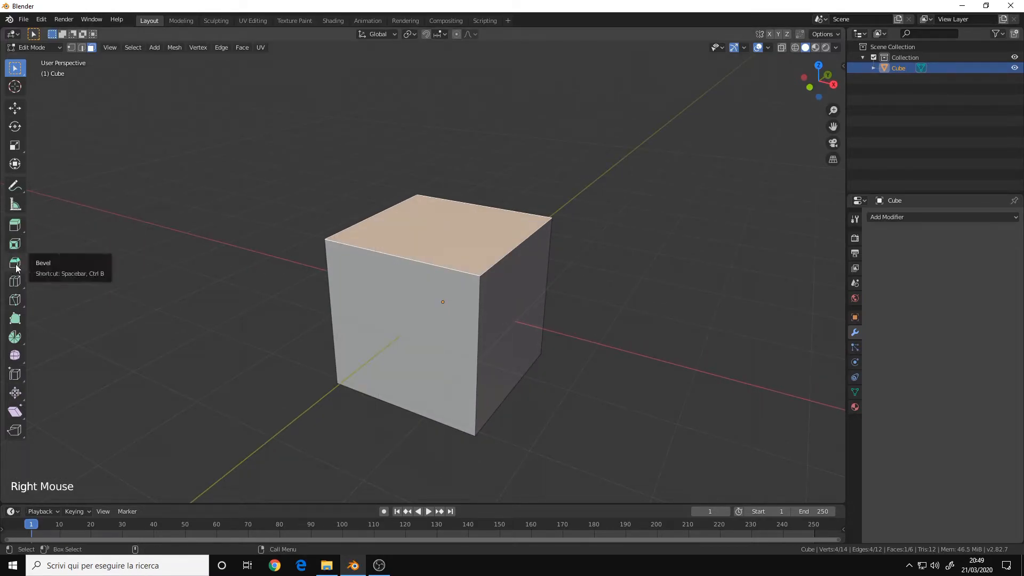
Step: Switch to edge selection mode and select the front edge of the cube's top face
alt+middle_drag(390, 249, 389, 256)
alt+right_drag(389, 256, 462, 256)
alt+drag(462, 256, 376, 301)
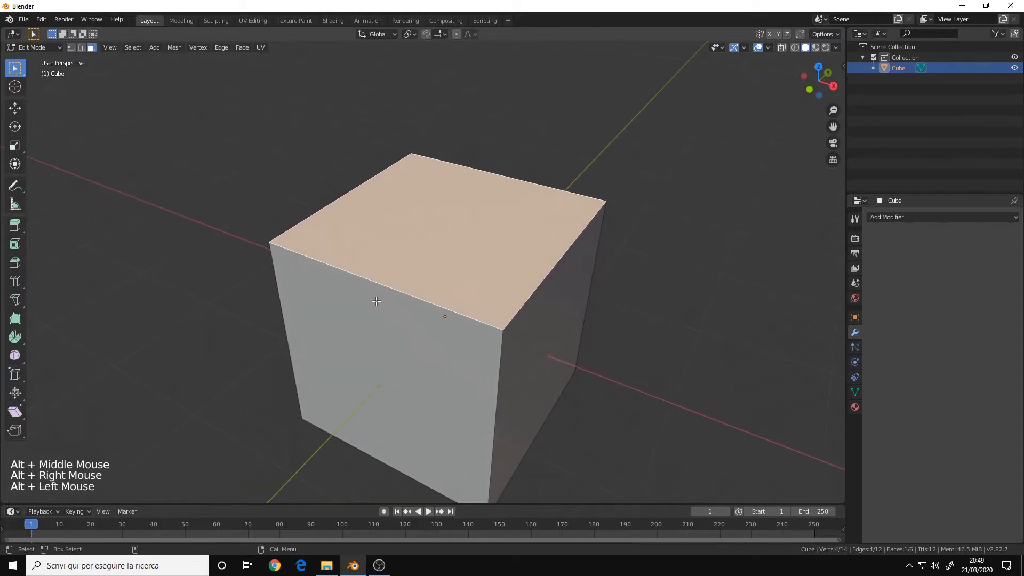
key(2)
click(376, 288)
click(376, 288)
click(375, 288)
click(376, 288)
alt+right_drag(519, 231, 379, 282)
alt+drag(379, 283, 409, 290)
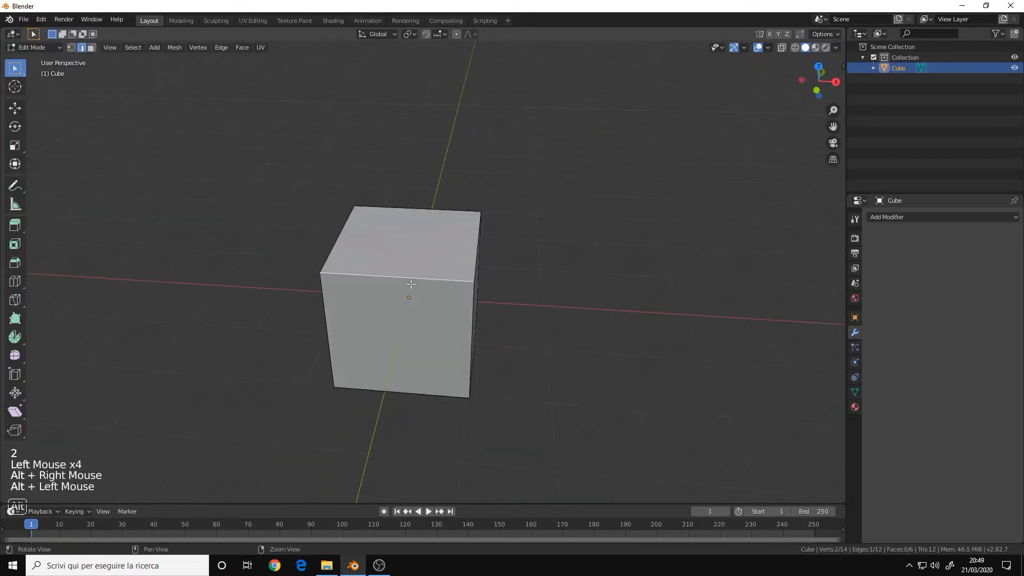
Step: Bevel the front edge of the cube's top face by about 0.521 m with 7 segments
key(ctrl+b)
right_click(580, 215)
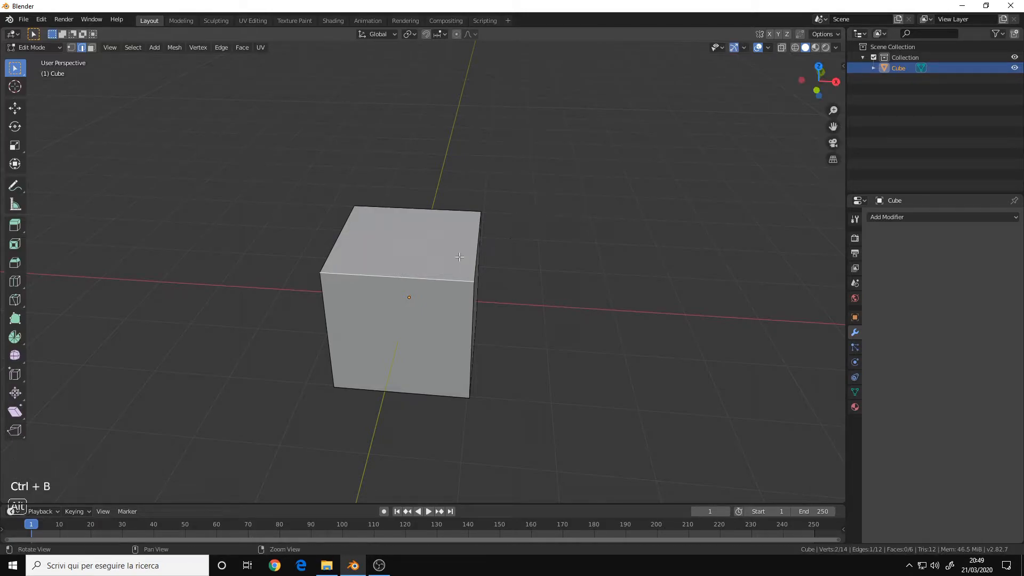
alt+drag(476, 251, 457, 252)
alt+right_drag(458, 252, 553, 239)
key(ctrl+b)
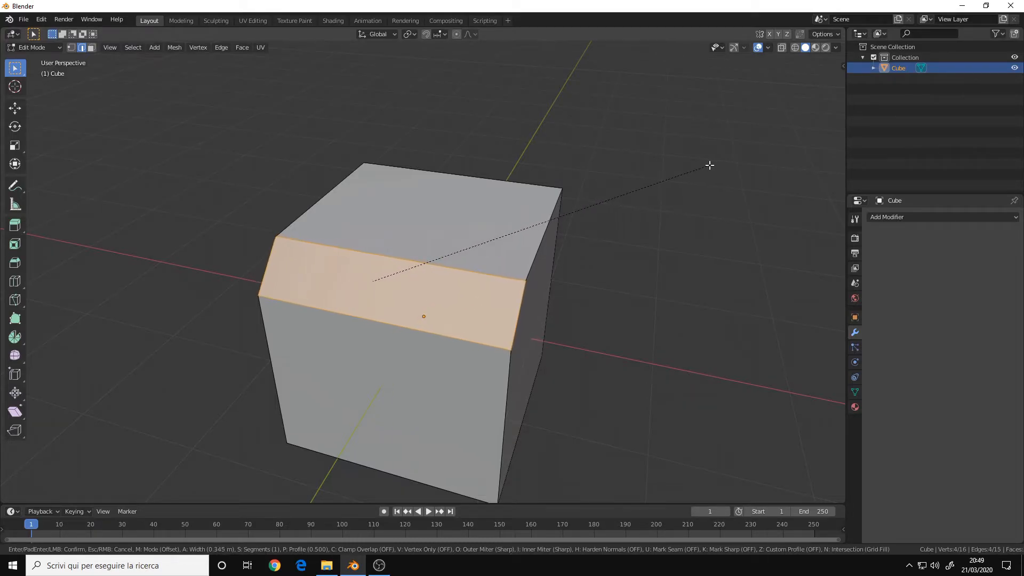
scroll(709, 166, up, 5)
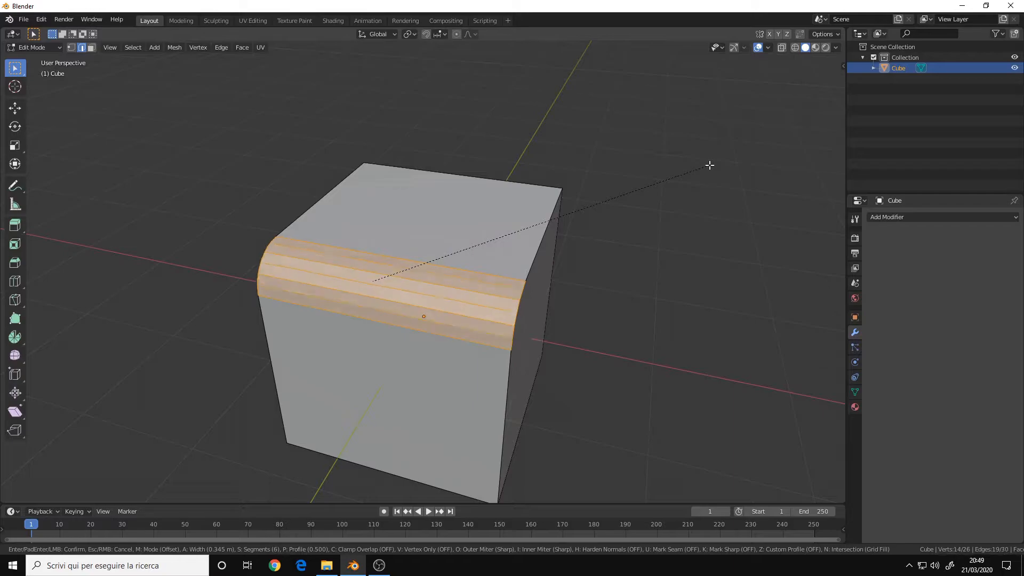
scroll(709, 165, down, 5)
scroll(709, 165, up, 8)
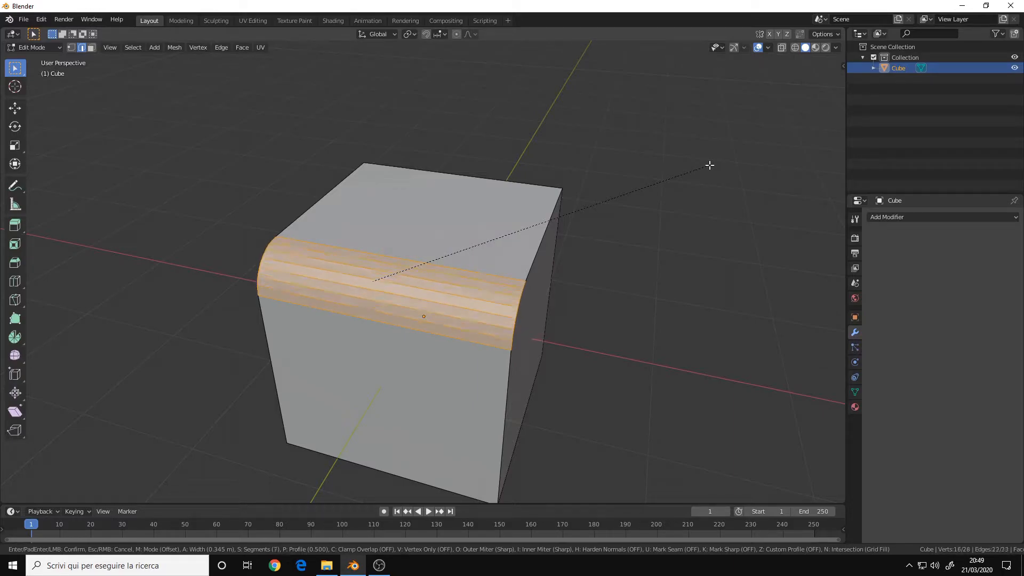
scroll(709, 165, down, 2)
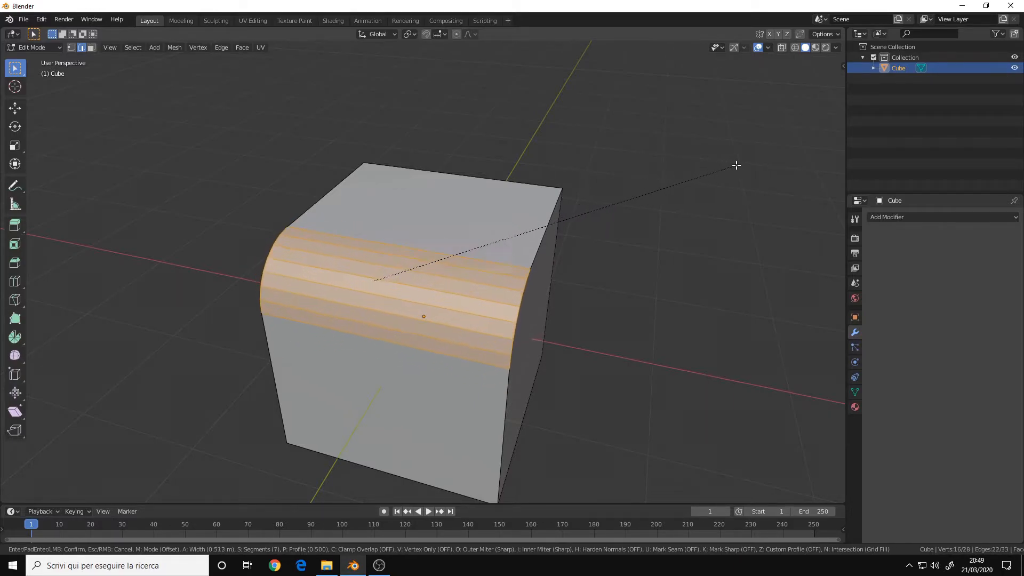
click(736, 164)
Step: Inspect the rounded edge from another angle and undo the bevel
alt+right_drag(384, 256, 362, 288)
alt+drag(363, 288, 319, 281)
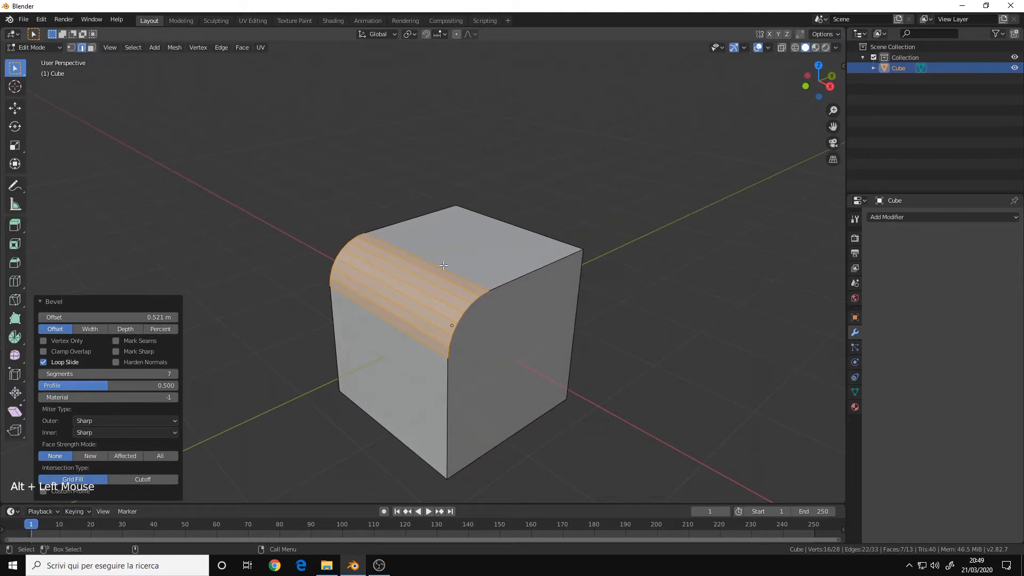
key(ctrl+z)
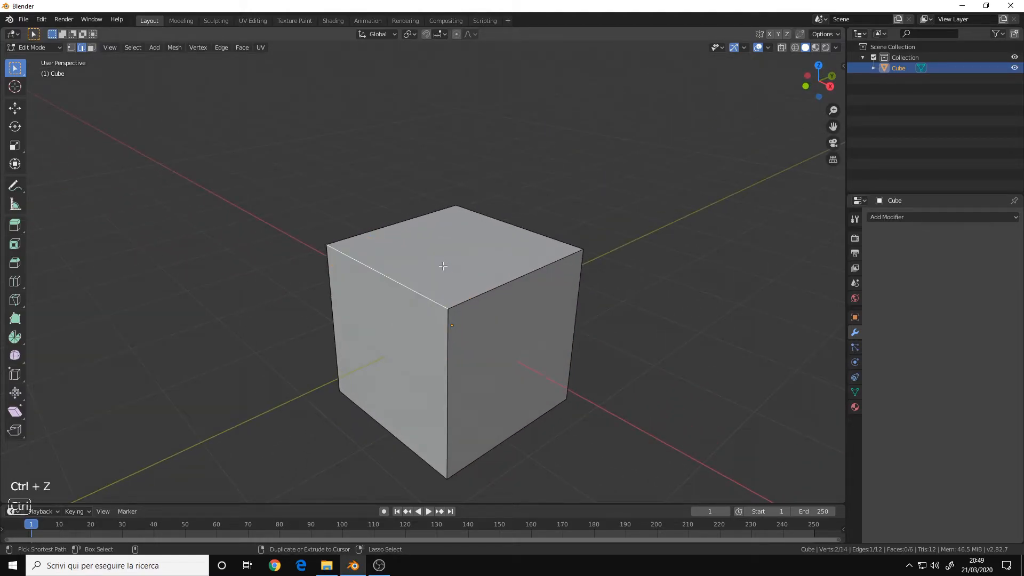
Step: Bevel the same edge by about 0.476 m with the Bevel tool, adding four more segments, and undo the bevel
click(15, 263)
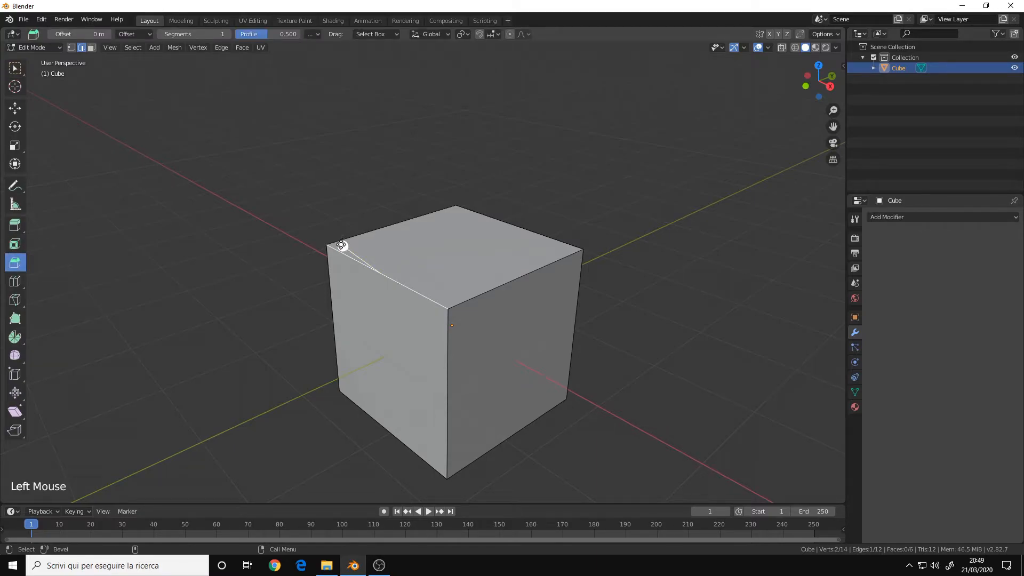
drag(341, 244, 294, 225)
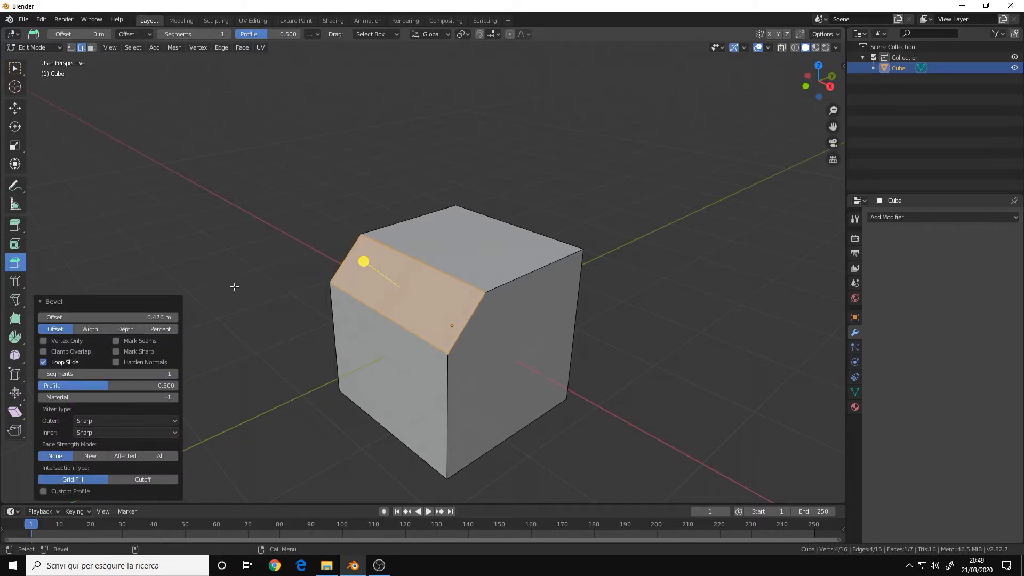
click(175, 373)
click(175, 374)
click(175, 373)
click(175, 374)
alt+right_drag(485, 236, 453, 243)
key(ctrl+z)
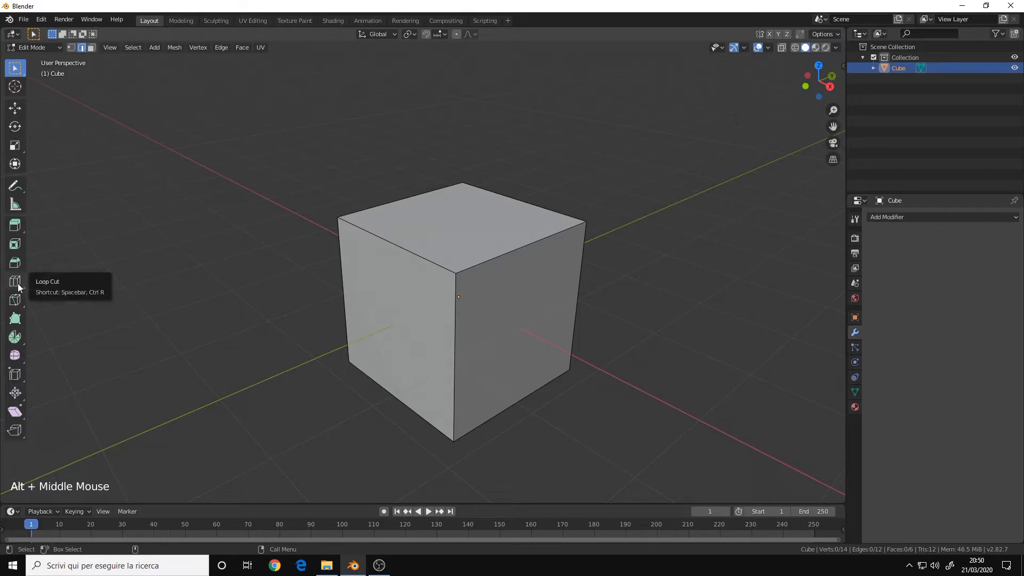
Step: Add two perpendicular loop cuts to the cube with the Loop Cut tool, sliding the second to a factor of about -0.634
click(15, 282)
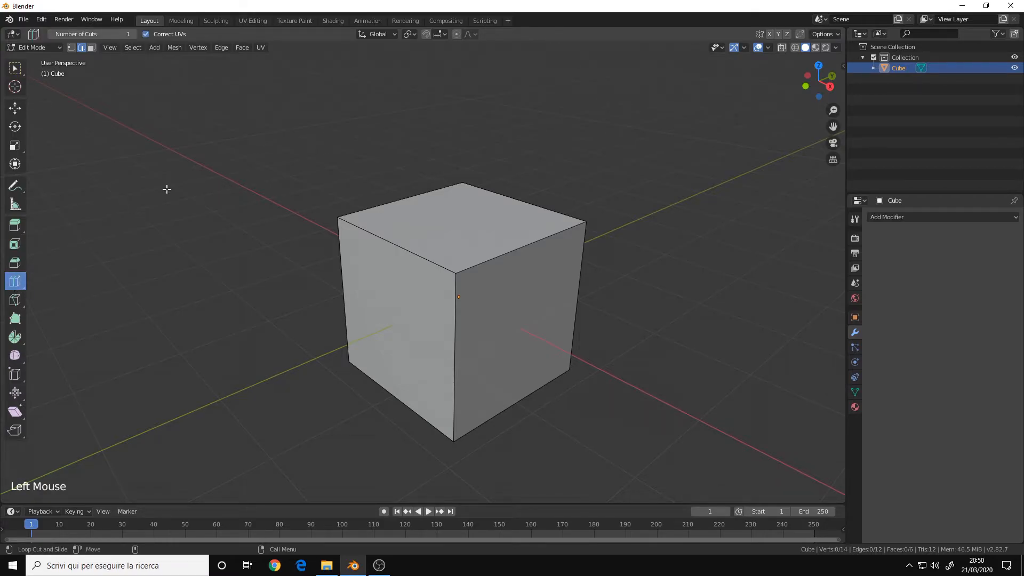
click(540, 243)
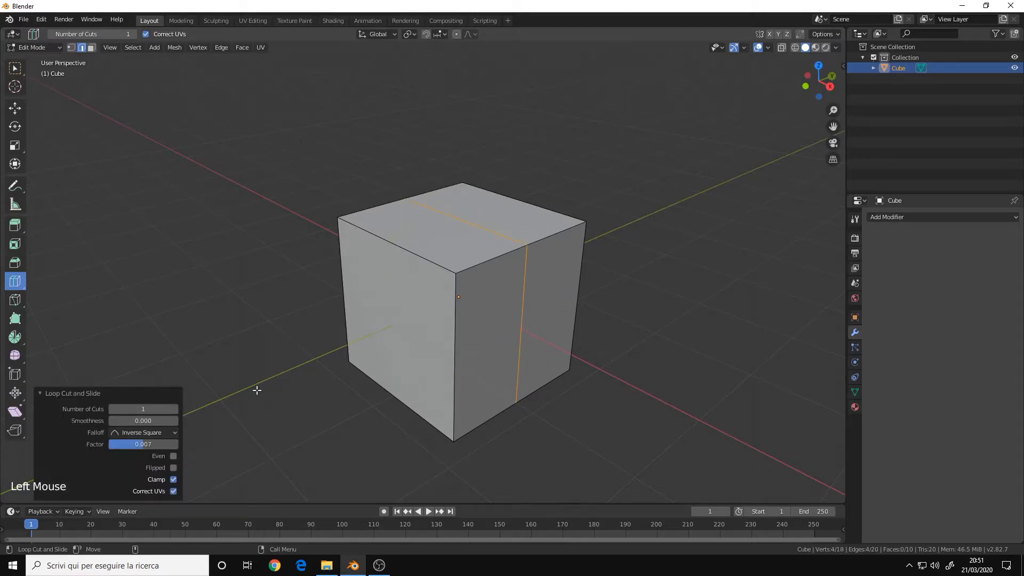
alt+drag(642, 176, 626, 190)
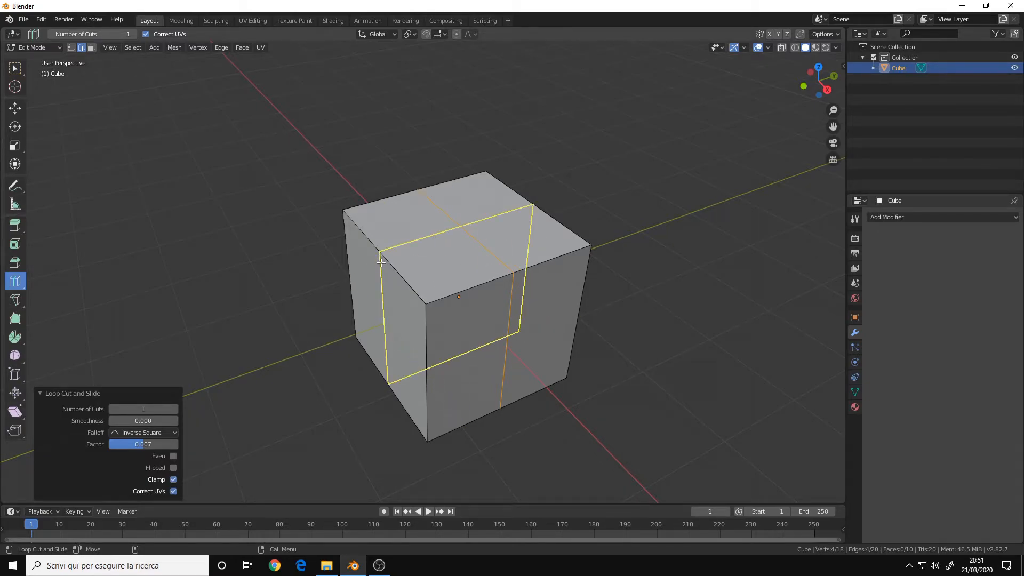
drag(381, 262, 417, 283)
alt+drag(212, 270, 256, 264)
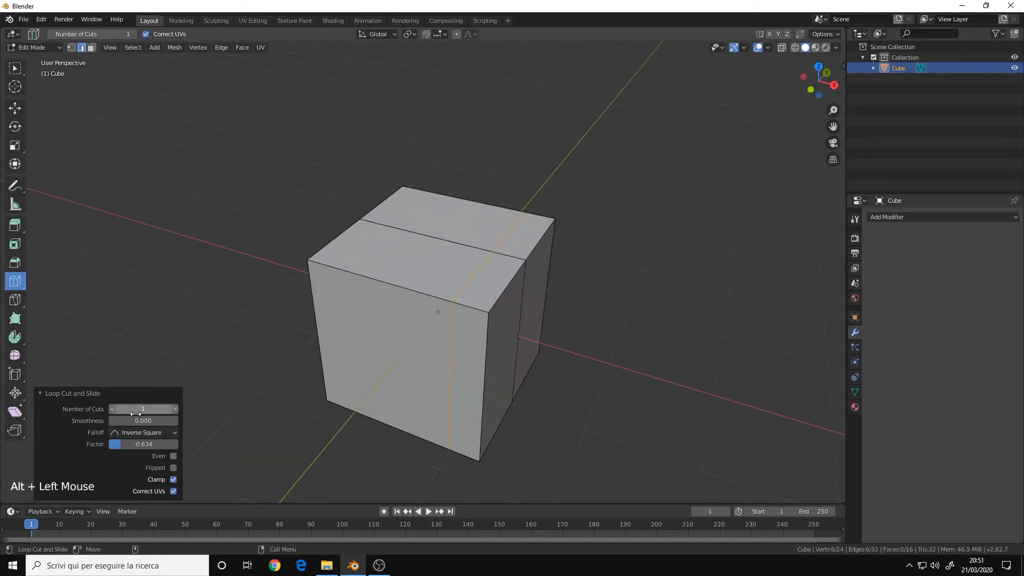
Step: Try higher numbers of cuts on the second loop cut and set the count back to 1
click(175, 410)
click(175, 410)
click(174, 410)
click(175, 410)
click(111, 409)
click(111, 409)
click(111, 409)
click(111, 409)
click(111, 409)
click(111, 409)
alt+drag(638, 144, 283, 305)
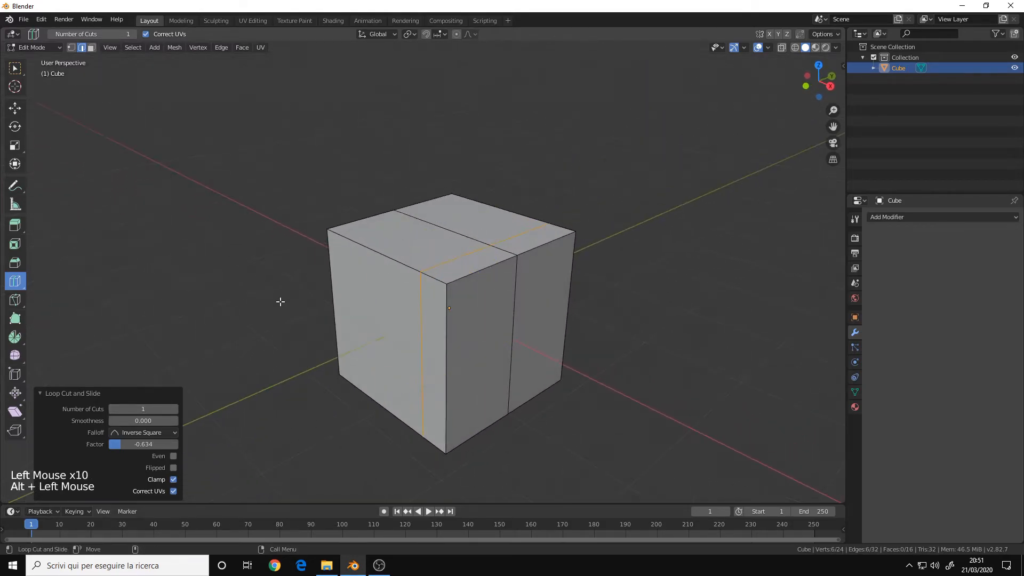
alt+drag(199, 256, 387, 261)
Step: Return to the selection tool and add another loop cut through the cube's front face, slid to a factor of about 0.252
key(w)
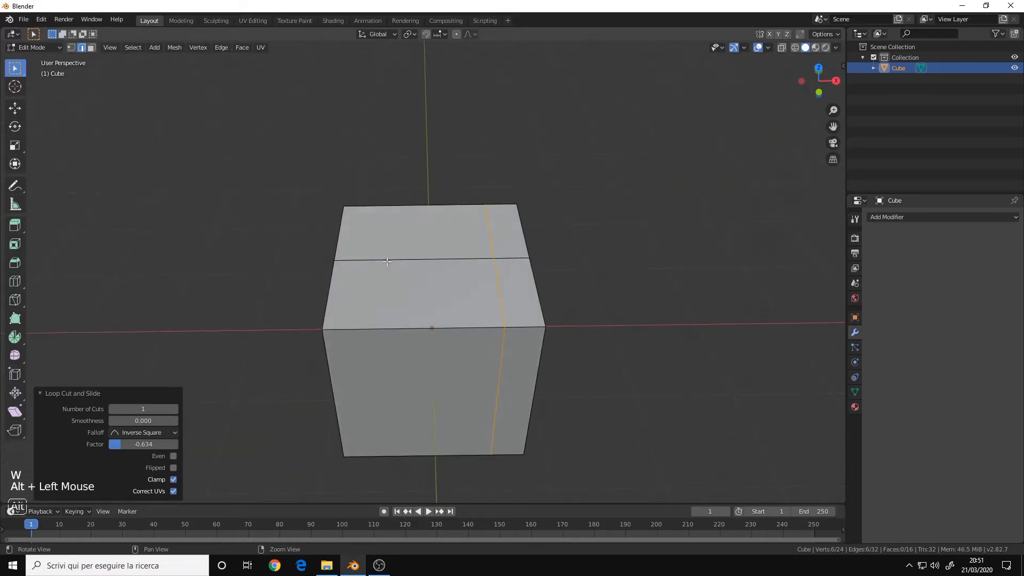
alt+middle_drag(403, 286, 403, 262)
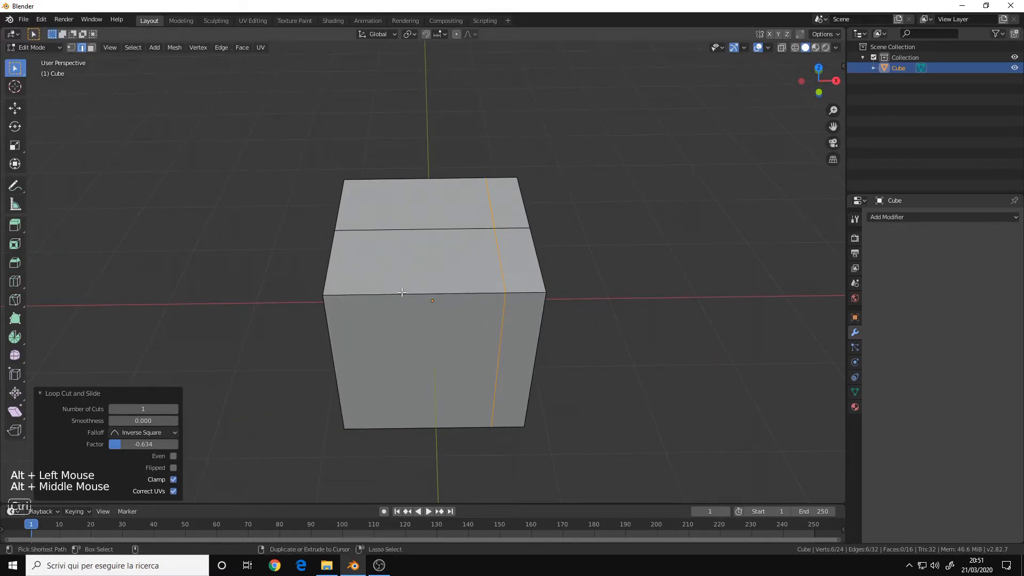
key(ctrl+r)
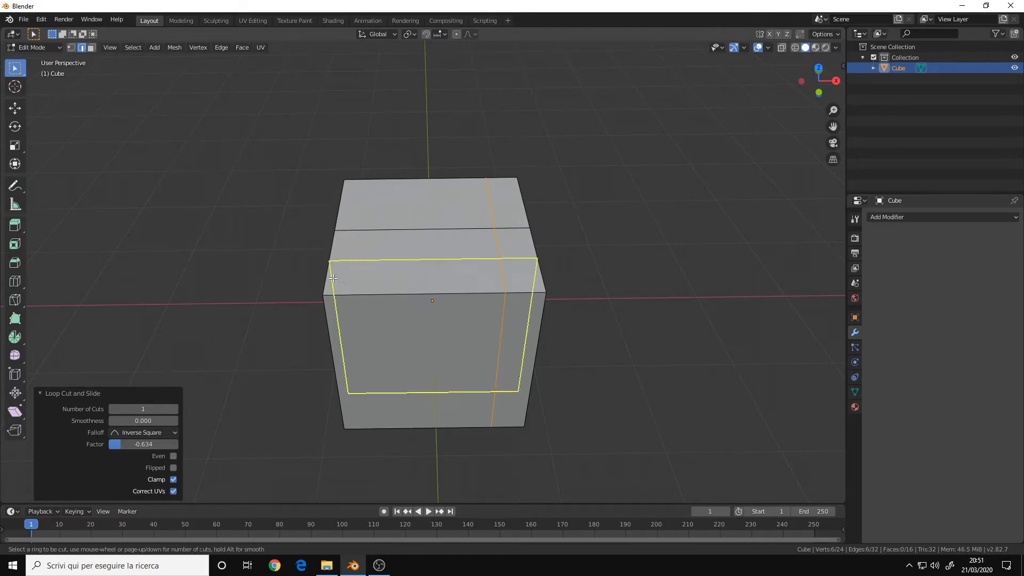
click(392, 295)
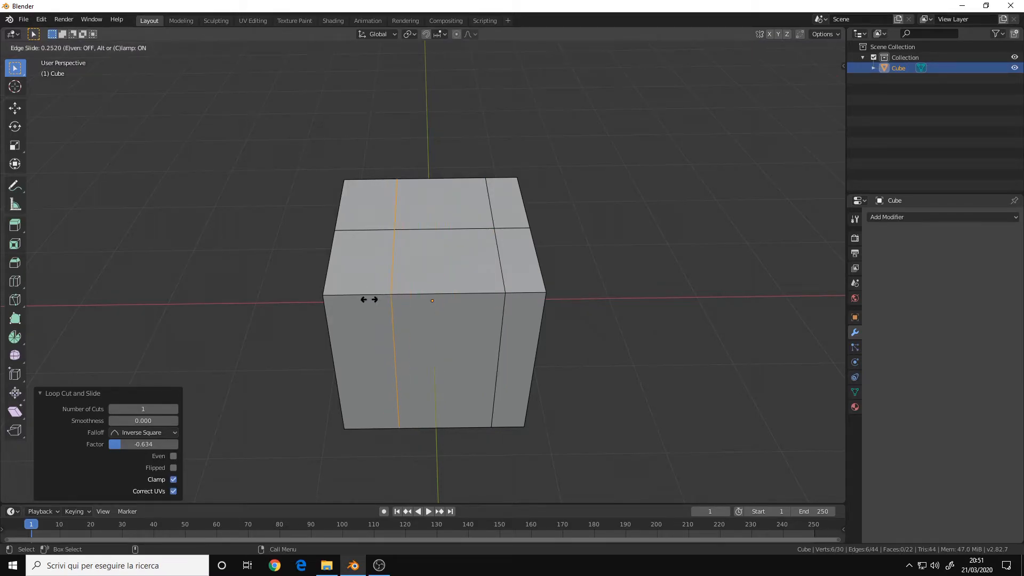
click(369, 299)
alt+drag(444, 313, 321, 288)
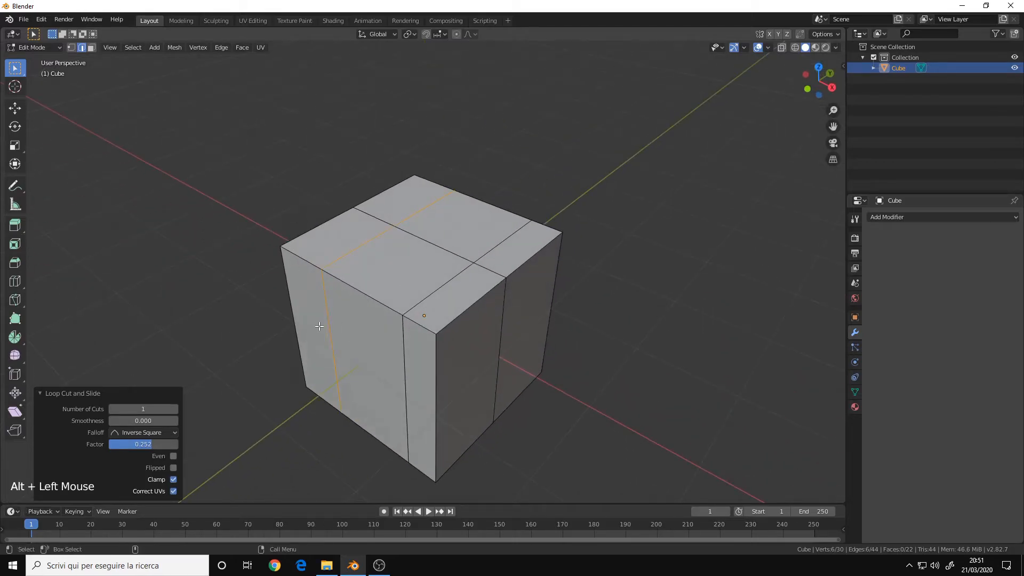
Step: Add a loop cut centred between the two parallel cuts on the front face, with a factor of 0
key(ctrl+r)
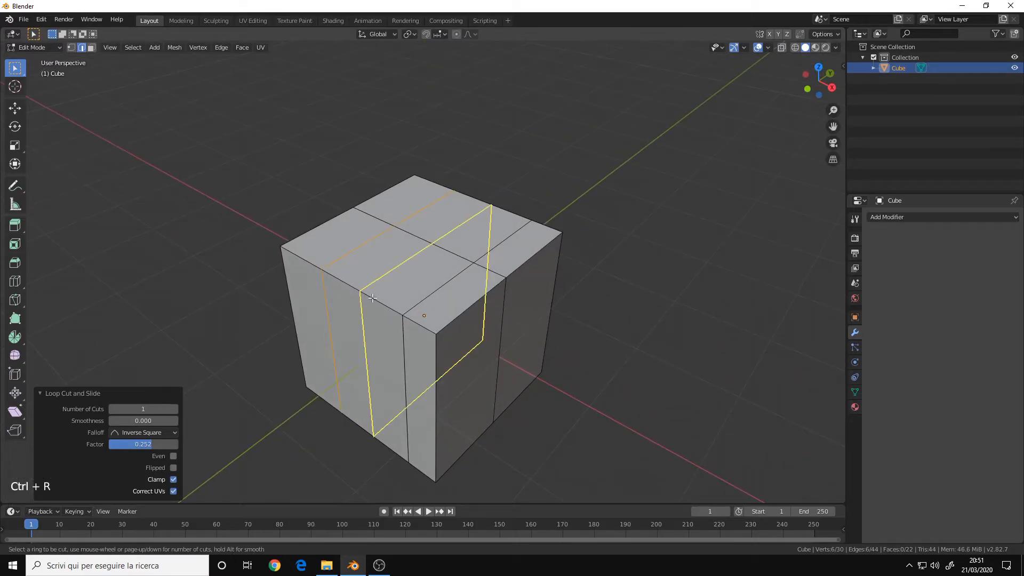
click(372, 298)
right_click(421, 309)
Step: Activate the Loop Cut tool again and add several more loop cuts in both directions across the cube
alt+middle_drag(404, 250, 455, 203)
alt+right_drag(454, 202, 446, 234)
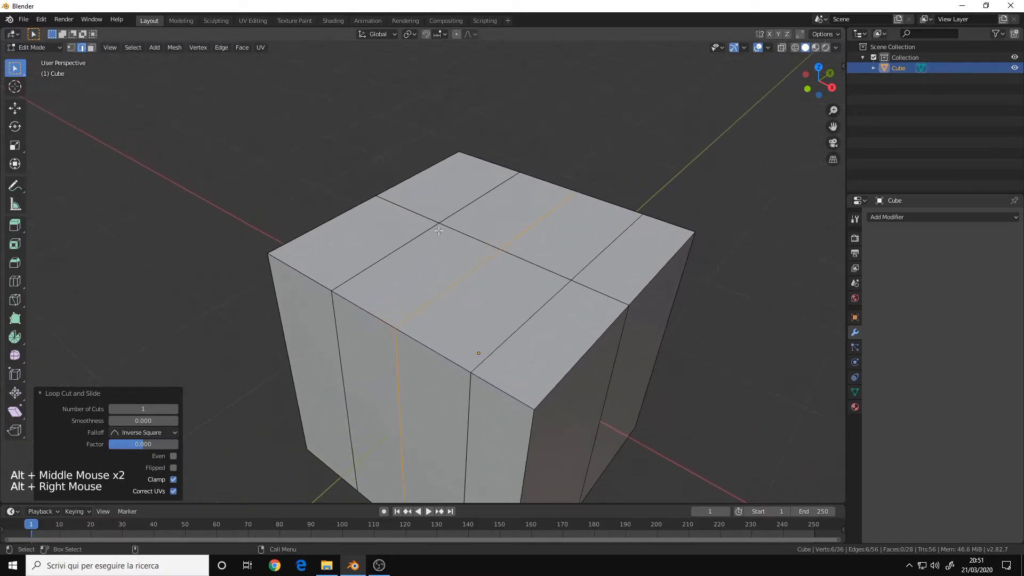
key(space)
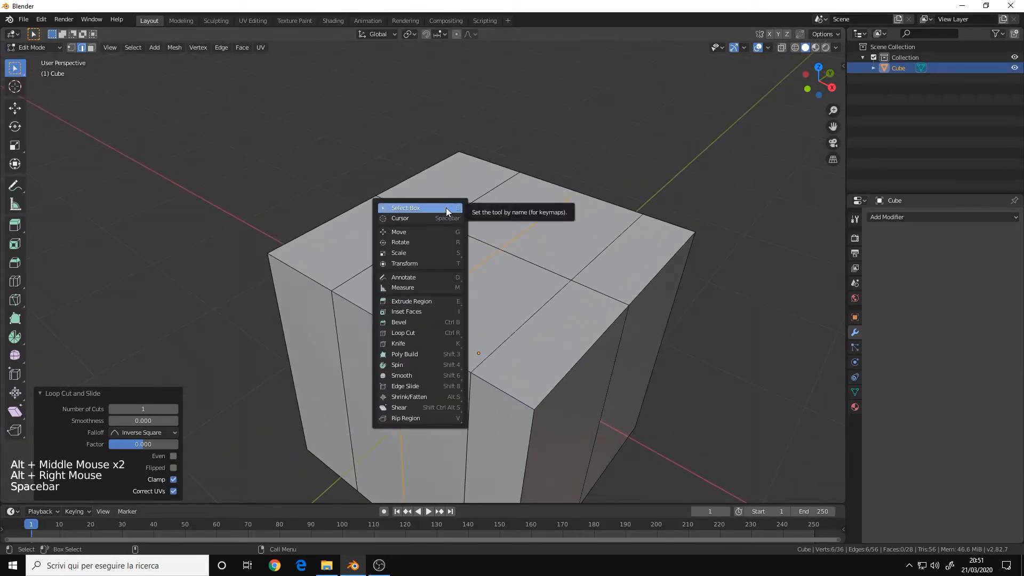
click(409, 337)
click(342, 272)
click(335, 272)
click(327, 271)
click(433, 184)
Step: Undo all the loop cuts to restore the plain cube
alt+right_drag(692, 179, 599, 197)
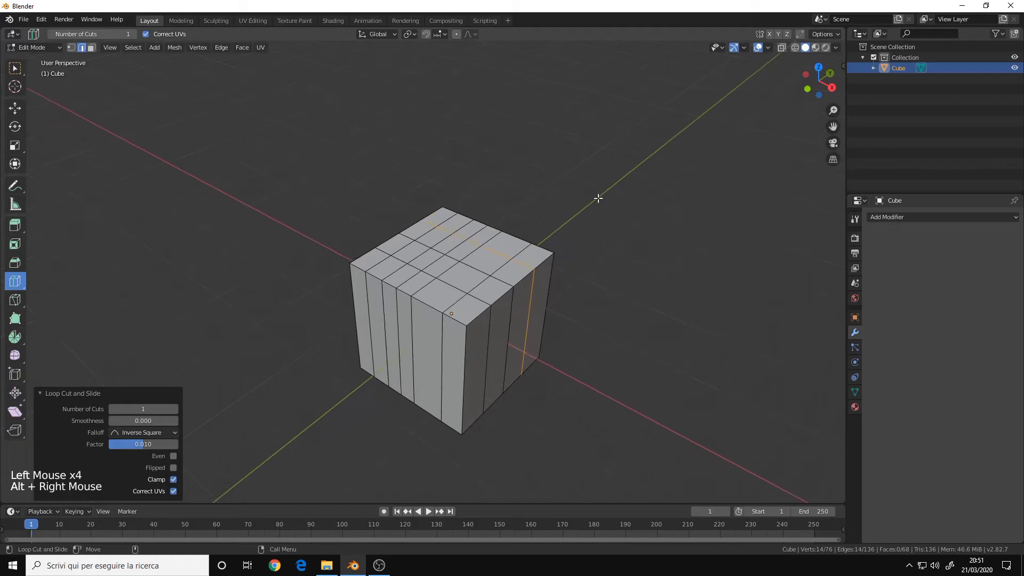
key(ctrl+z)
key(ctrl+z)
key(ctrl+z)
key(ctrl+z)
key(ctrl+z)
key(ctrl+z)
key(ctrl+z)
key(ctrl+z)
key(ctrl+z)
key(ctrl+z)
key(ctrl+z)
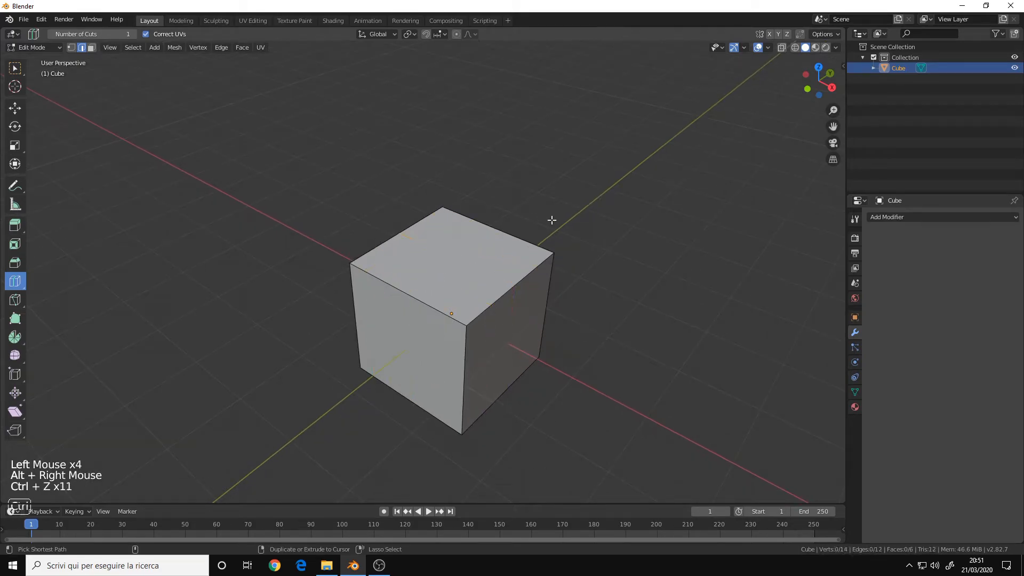
Step: Add a vertical loop cut through the middle of the cube's front face with the Loop Cut tool
alt+drag(578, 208, 334, 227)
click(21, 287)
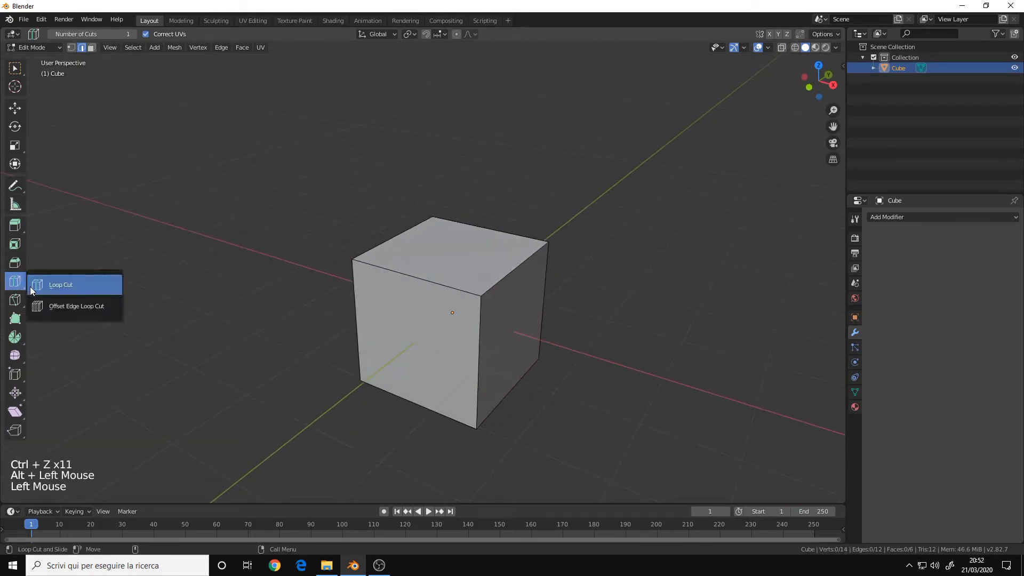
click(57, 285)
click(384, 269)
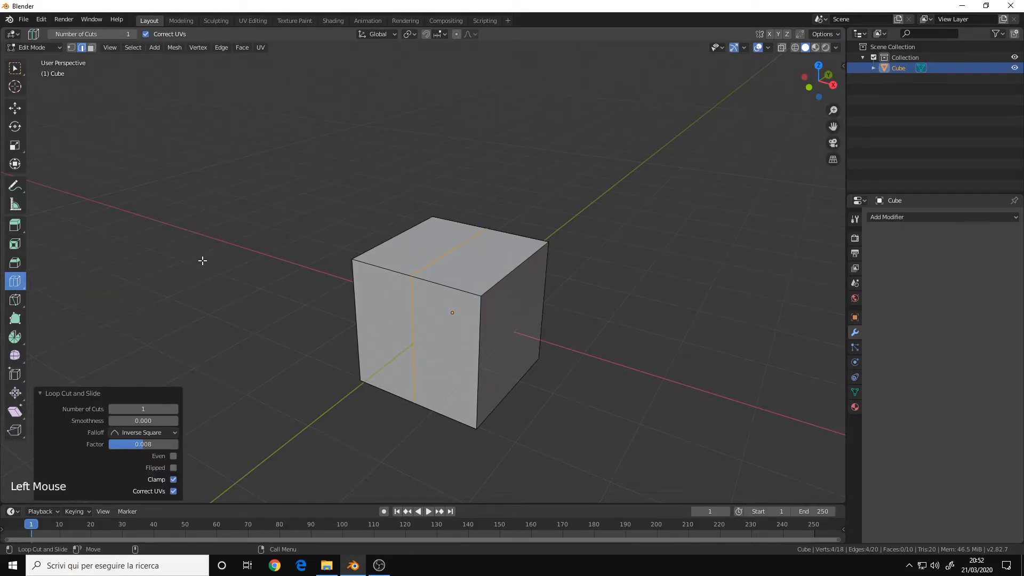
Step: Add edge loops on both sides of the central loop with Offset Edge Loop Cut, using a slide of about 0.252
click(16, 284)
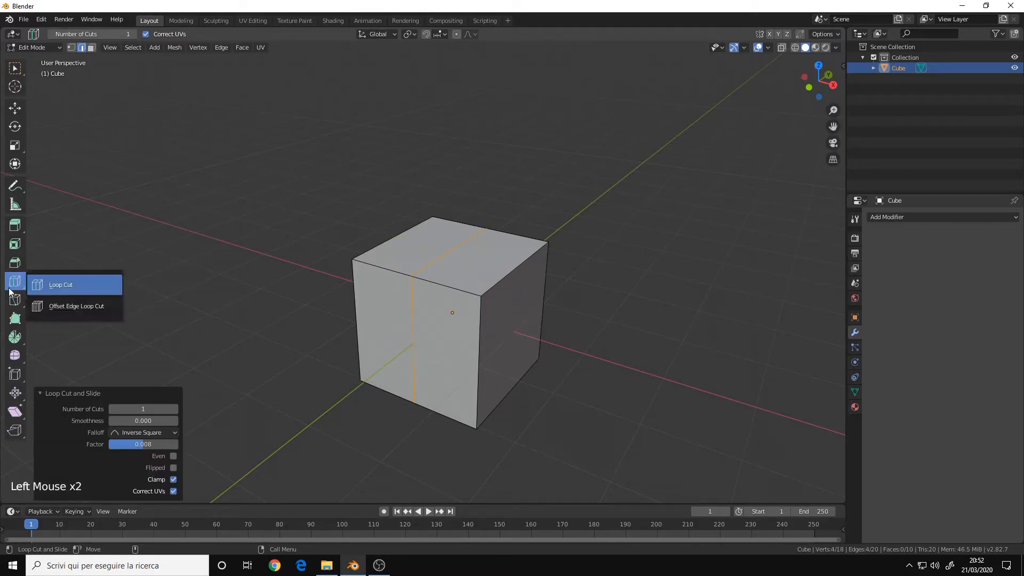
click(69, 309)
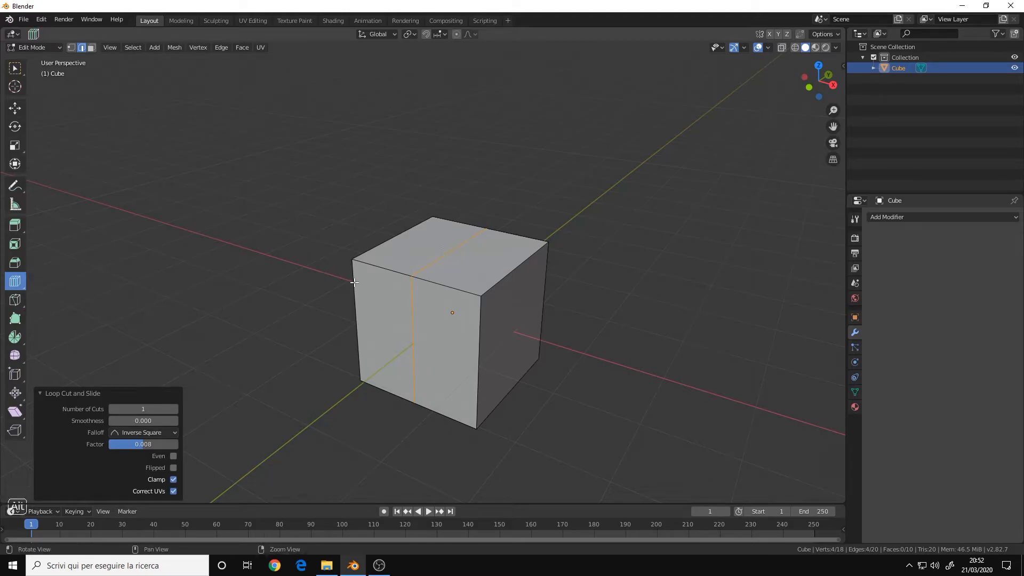
alt+middle_drag(448, 250, 452, 234)
alt+right_drag(452, 234, 469, 213)
alt+drag(469, 213, 493, 228)
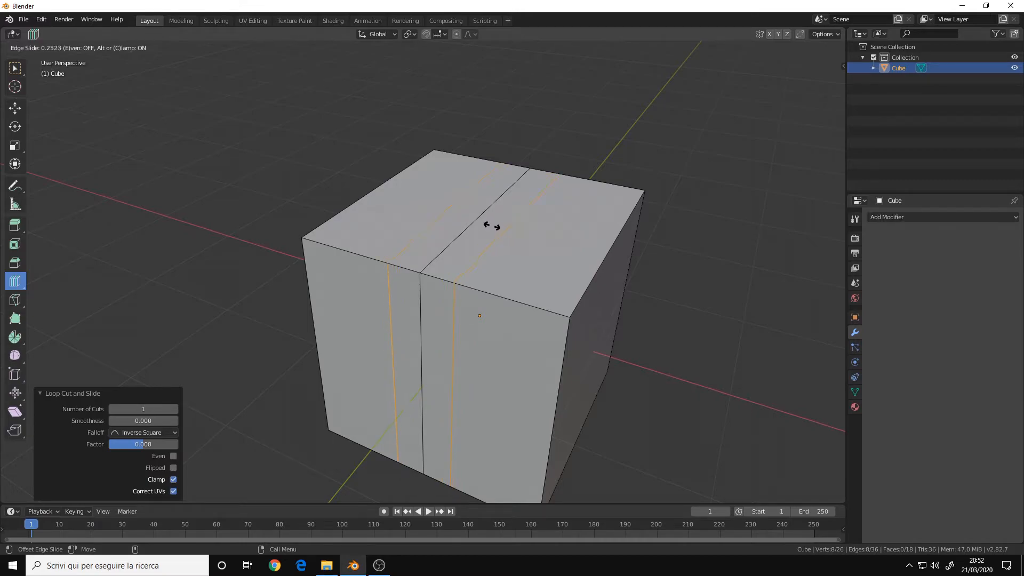
drag(492, 225, 491, 226)
Step: Undo the offset edge loops and the central loop cut
alt+right_drag(541, 238, 475, 269)
alt+drag(474, 269, 415, 282)
alt+right_drag(415, 281, 368, 267)
key(ctrl+z)
key(ctrl+z)
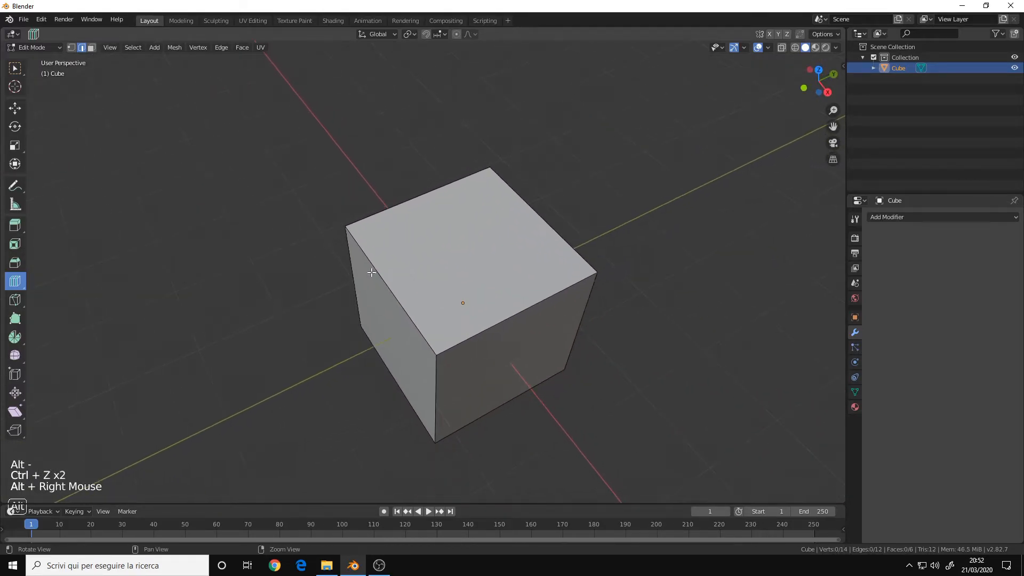
Step: Add a centred loop cut running over the cube's top and front faces, with a factor of 0
alt+drag(368, 267, 441, 290)
alt+drag(360, 280, 373, 266)
alt+right_drag(373, 267, 369, 183)
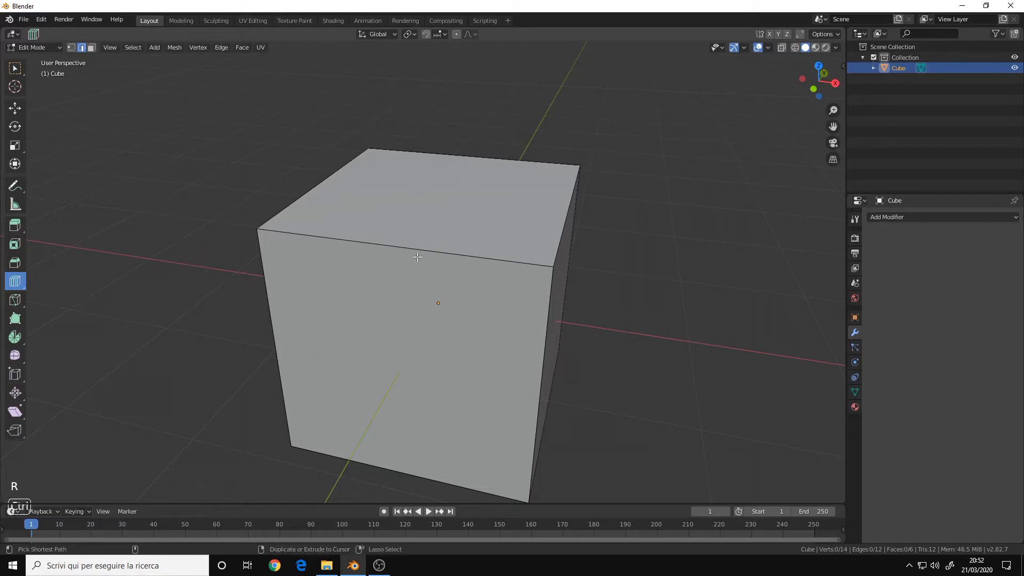
key(ctrl+r)
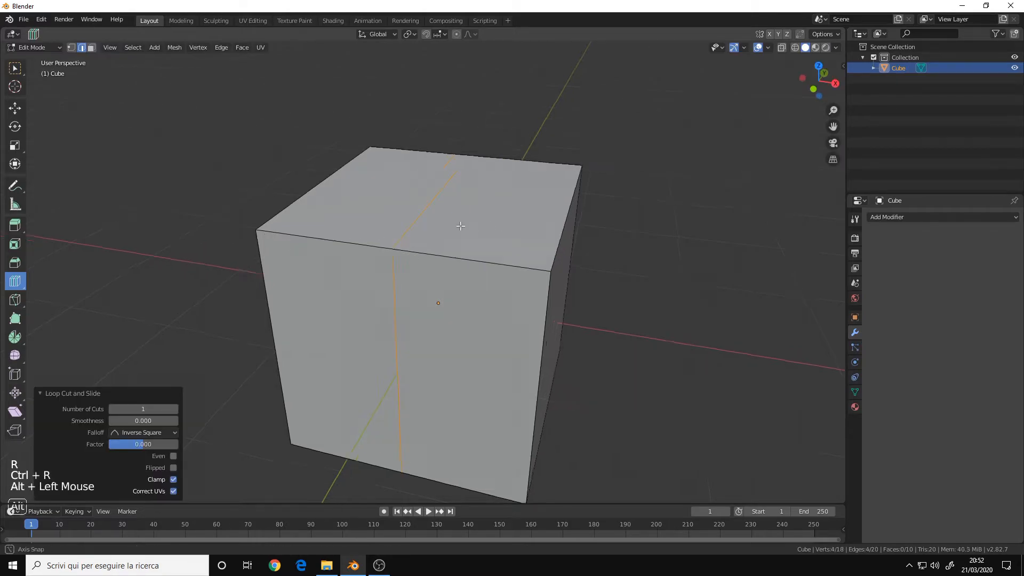
Step: Select the cube's central edge loop and slide it towards the positive X side with Edge Slide, using a factor of about -0.691
alt+drag(520, 225, 456, 238)
click(407, 226)
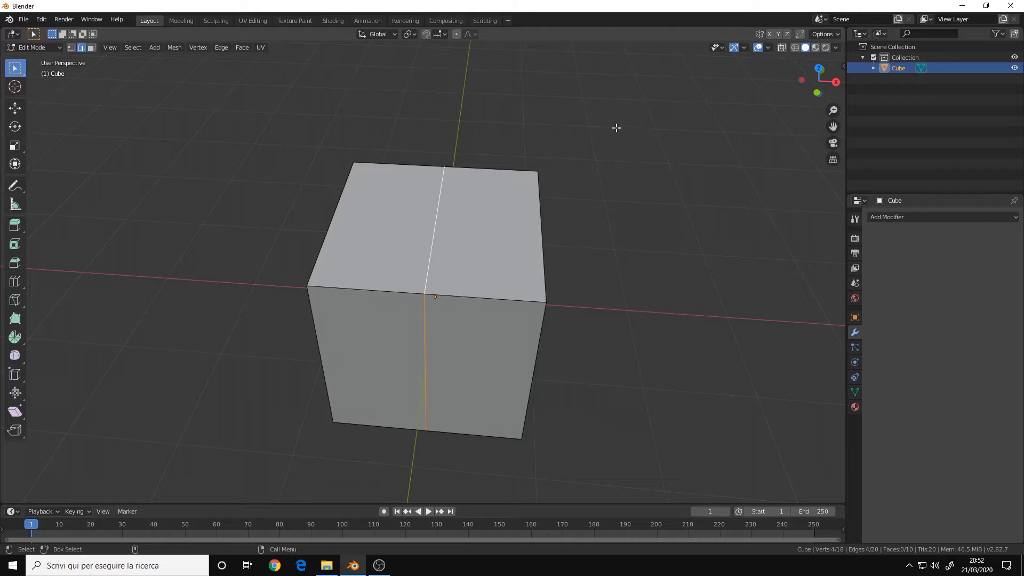
key(g)
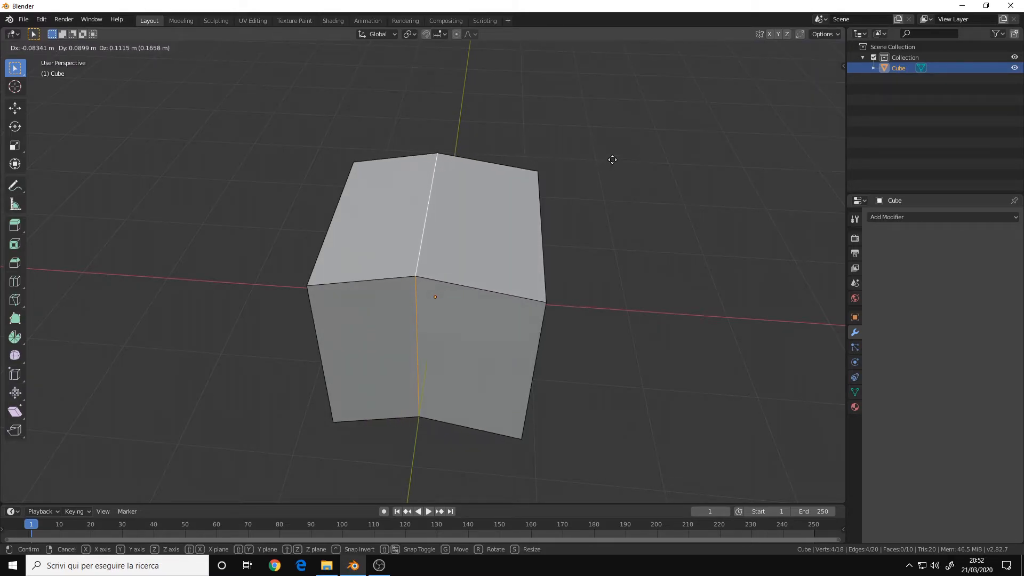
key(g)
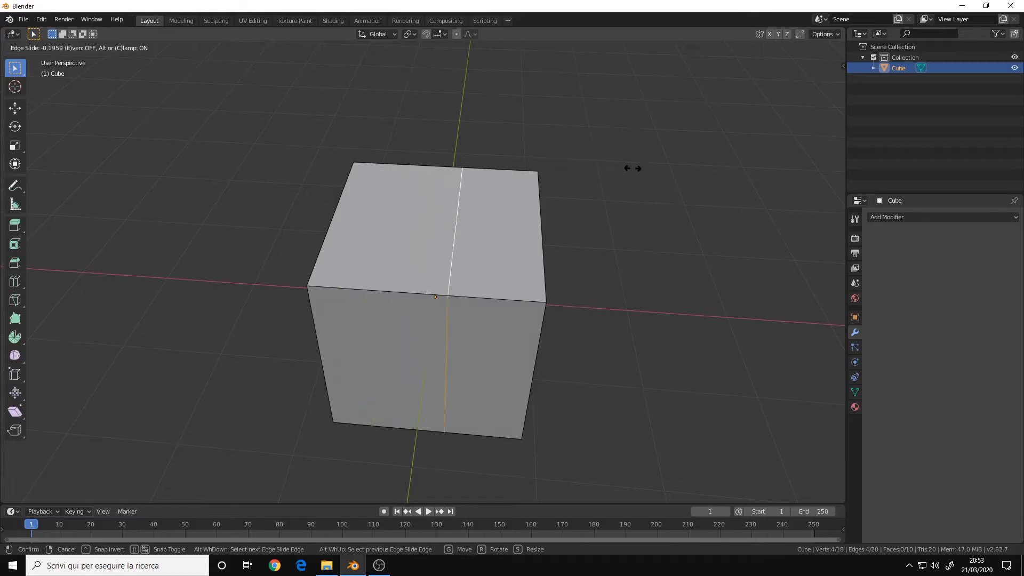
click(676, 172)
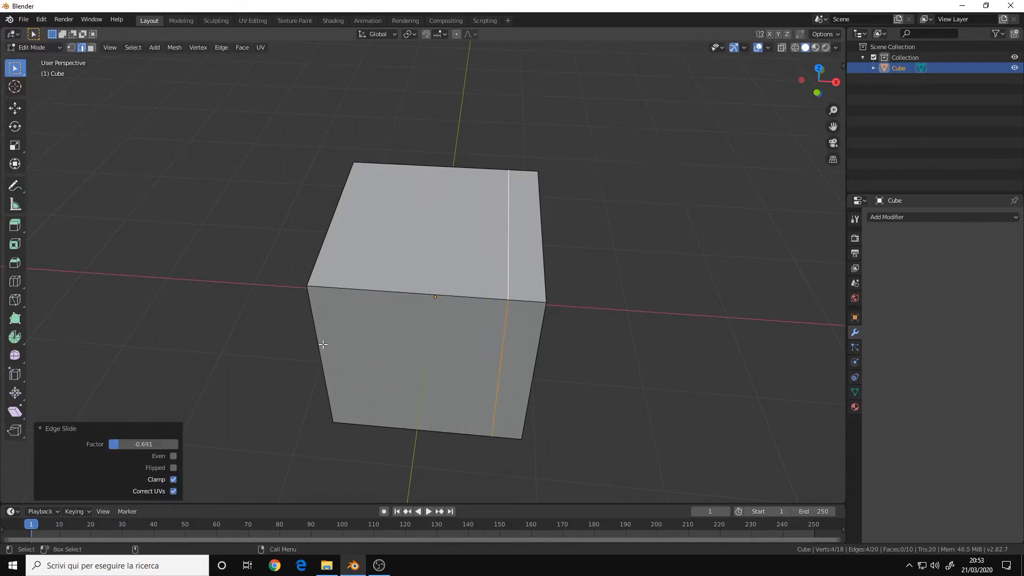
Step: Deselect everything and cut the top face diagonally from its front corner to the opposite back corner with the Knife tool
alt+drag(482, 281, 451, 267)
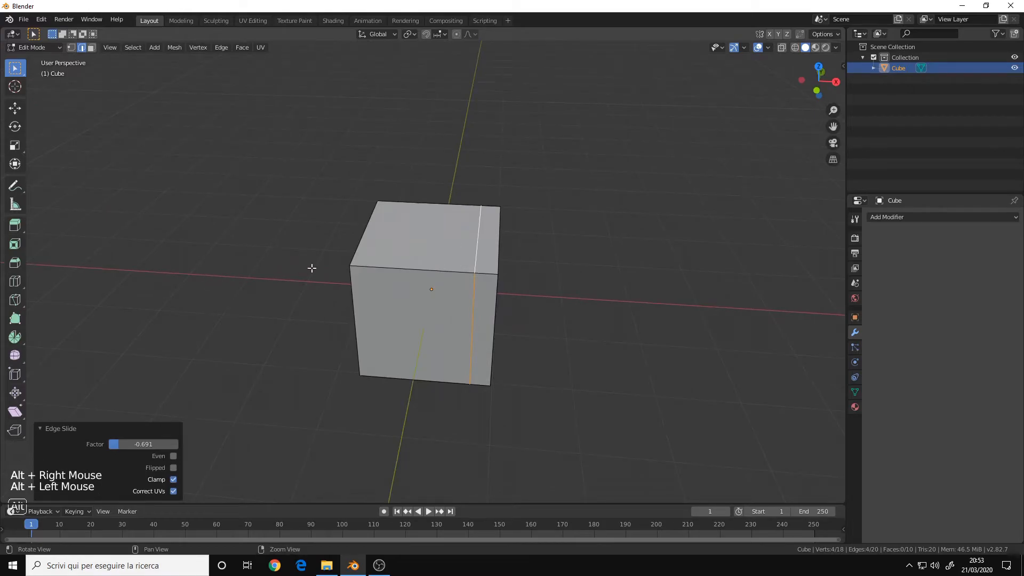
alt+drag(300, 272, 276, 258)
alt+right_drag(277, 258, 360, 251)
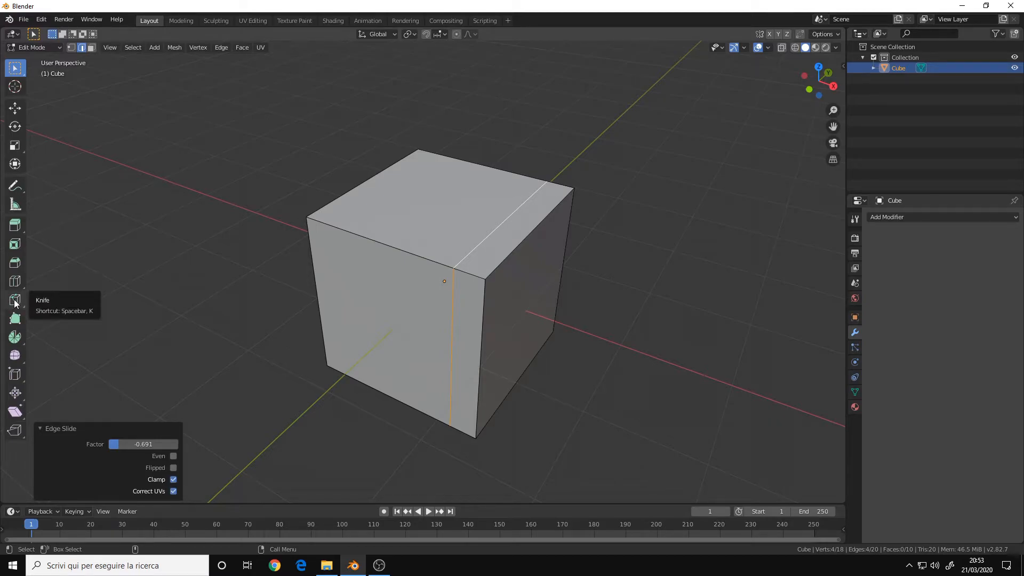
key(alt+a)
key(k)
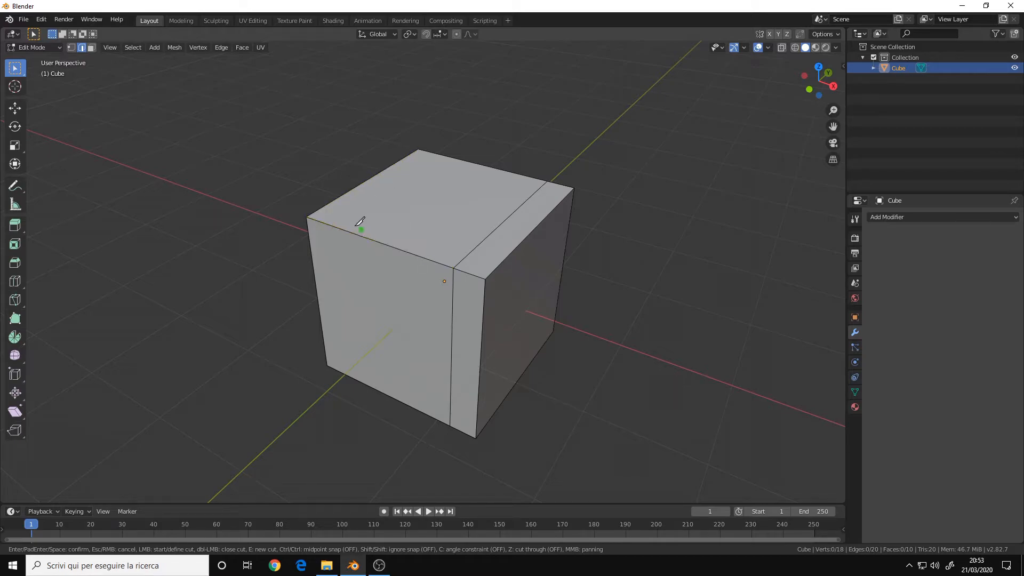
click(486, 279)
click(418, 149)
key(Return)
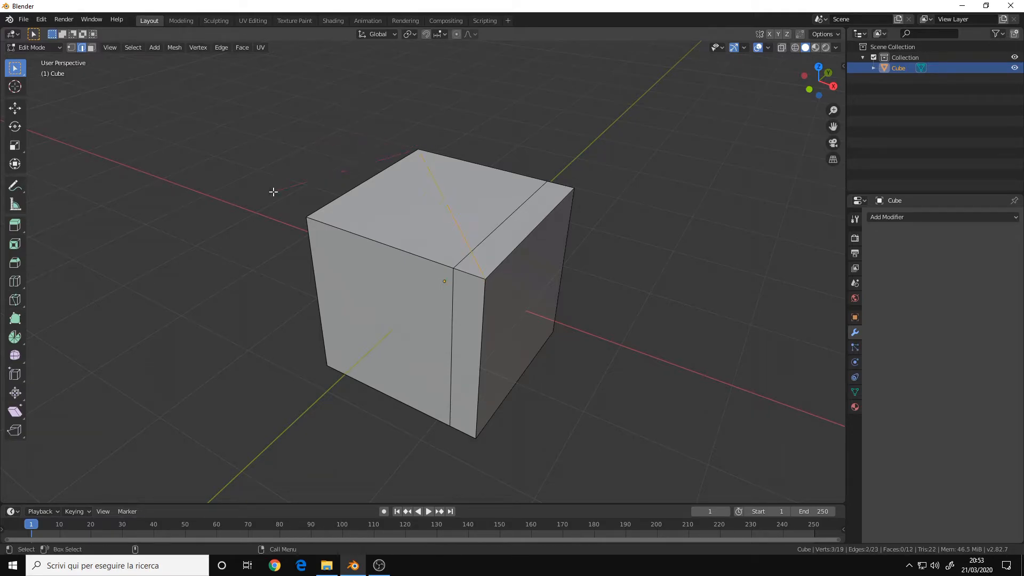
Step: Examine the diagonal cut on the cube's top face from several angles
alt+drag(412, 229, 450, 256)
alt+middle_drag(409, 243, 412, 277)
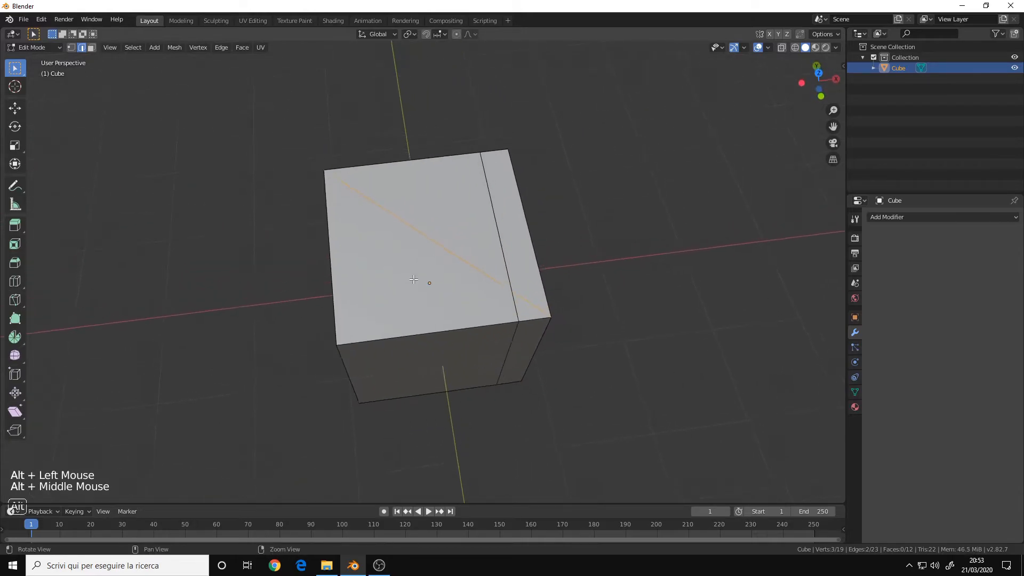
alt+right_drag(411, 277, 444, 177)
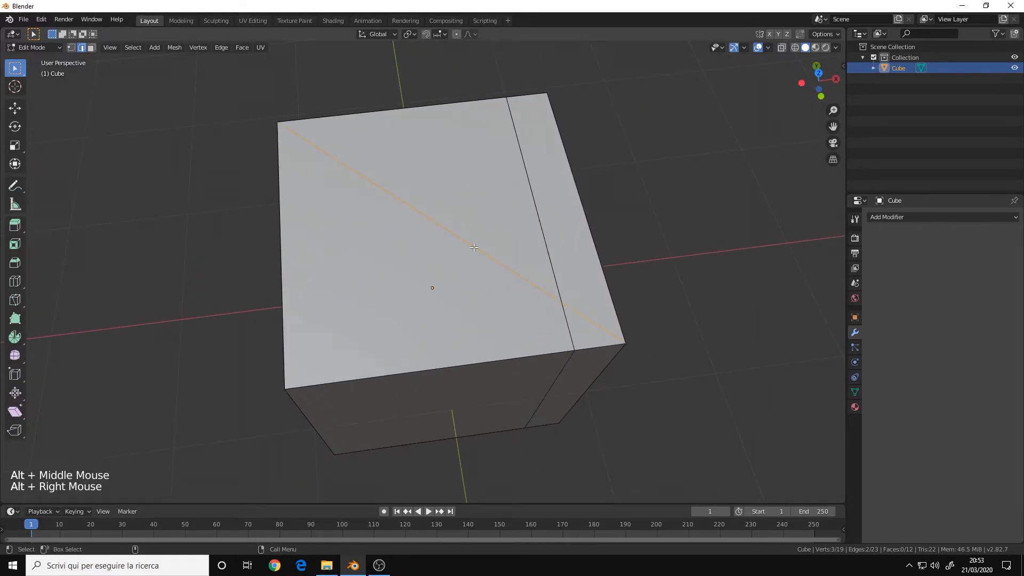
alt+drag(566, 309, 369, 258)
alt+middle_drag(376, 273, 376, 246)
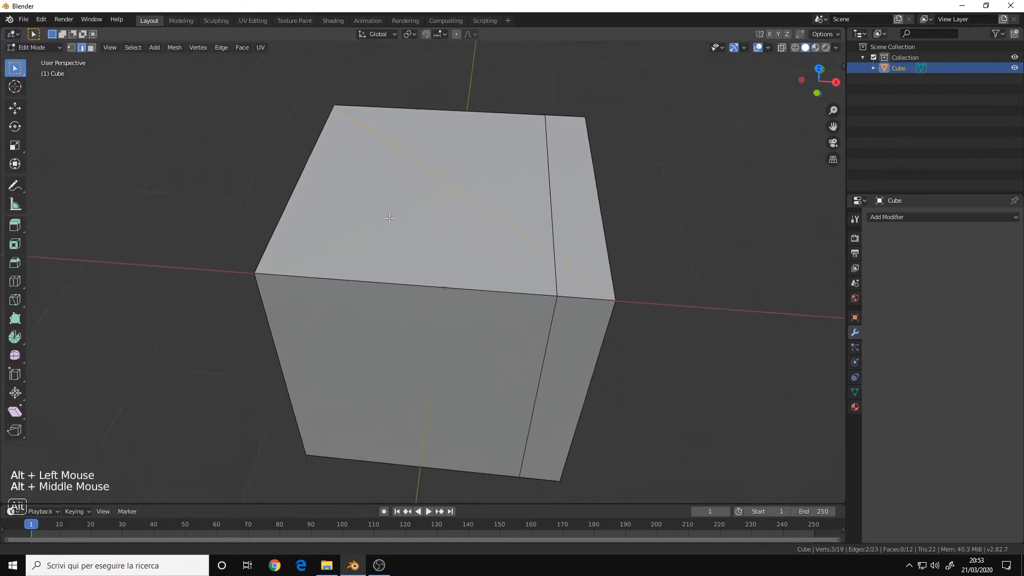
alt+right_drag(376, 246, 346, 235)
alt+drag(347, 234, 320, 217)
alt+right_drag(320, 218, 403, 219)
alt+middle_drag(404, 218, 412, 223)
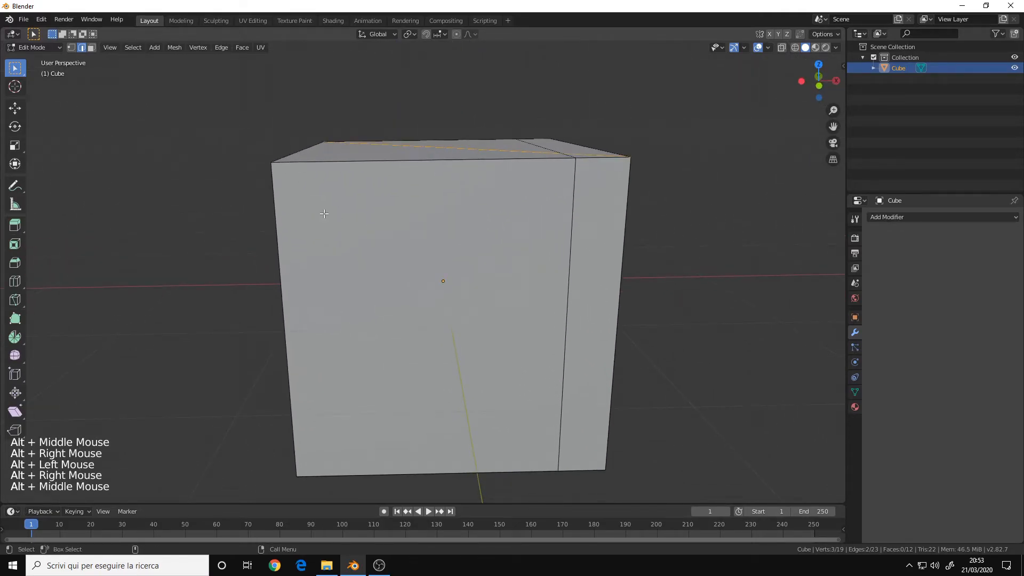
Step: Draw a winding knife line across the front face, starting at its upper-left corner and passing through seven further points
key(k)
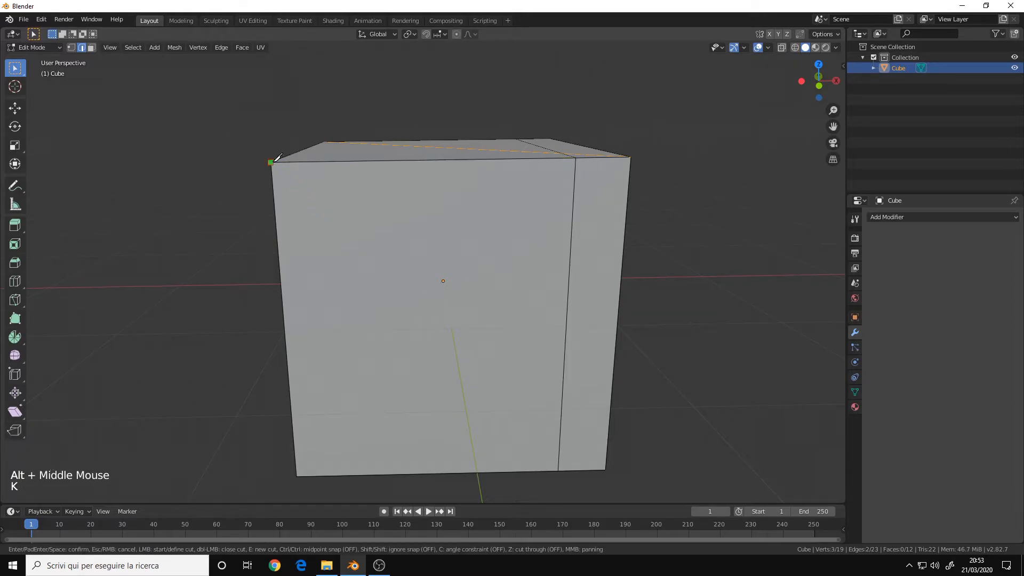
click(272, 162)
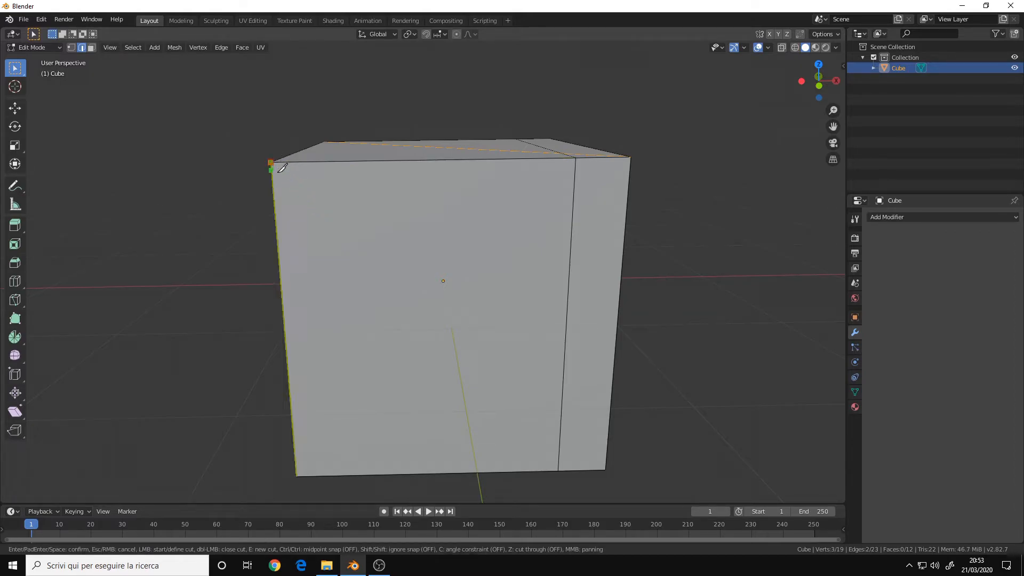
click(317, 230)
click(402, 210)
click(473, 255)
click(387, 335)
click(427, 401)
click(518, 335)
click(536, 198)
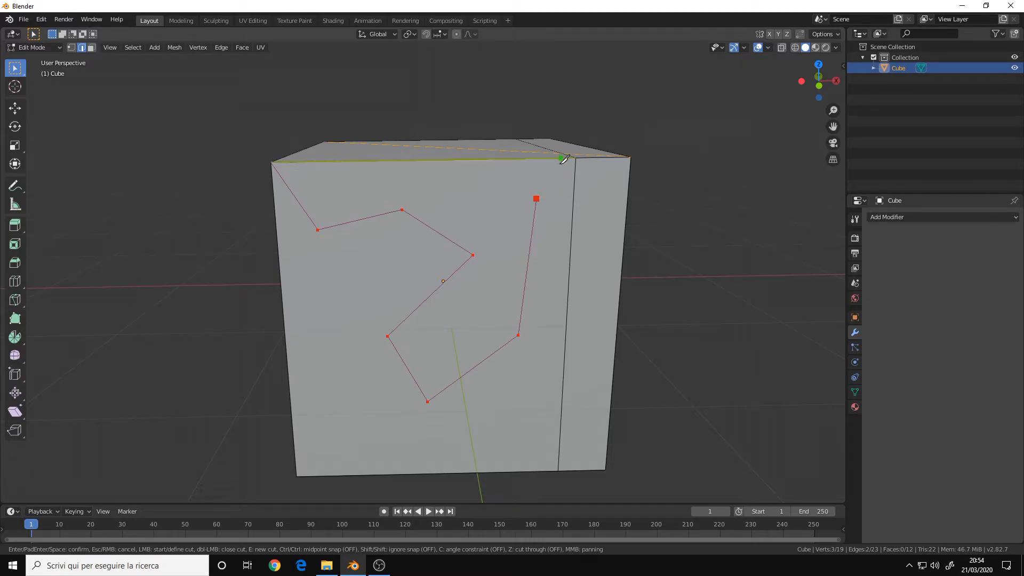
Step: Add three separate zigzag knife lines on the front face, near its left, right and upper edges, and apply the cuts
click(350, 447)
click(331, 405)
click(364, 330)
click(319, 276)
click(386, 235)
click(408, 286)
click(489, 458)
click(487, 417)
click(533, 406)
click(532, 346)
click(549, 293)
key(e)
click(504, 228)
click(505, 198)
click(430, 214)
click(414, 182)
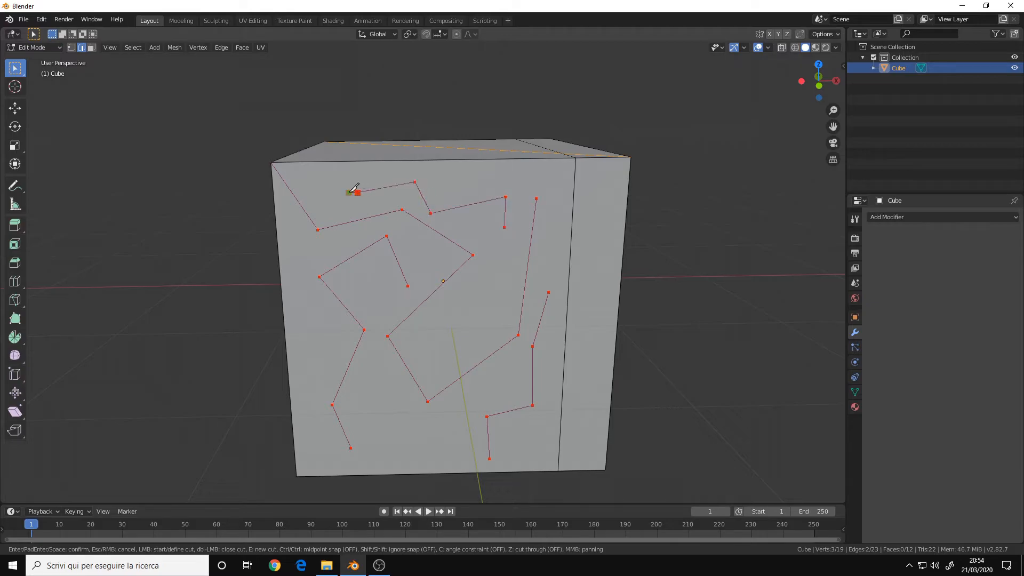
key(Return)
Step: Inspect the zigzag cuts with the whole mesh selected, and undo them
alt+right_drag(507, 274, 341, 288)
alt+drag(341, 288, 311, 304)
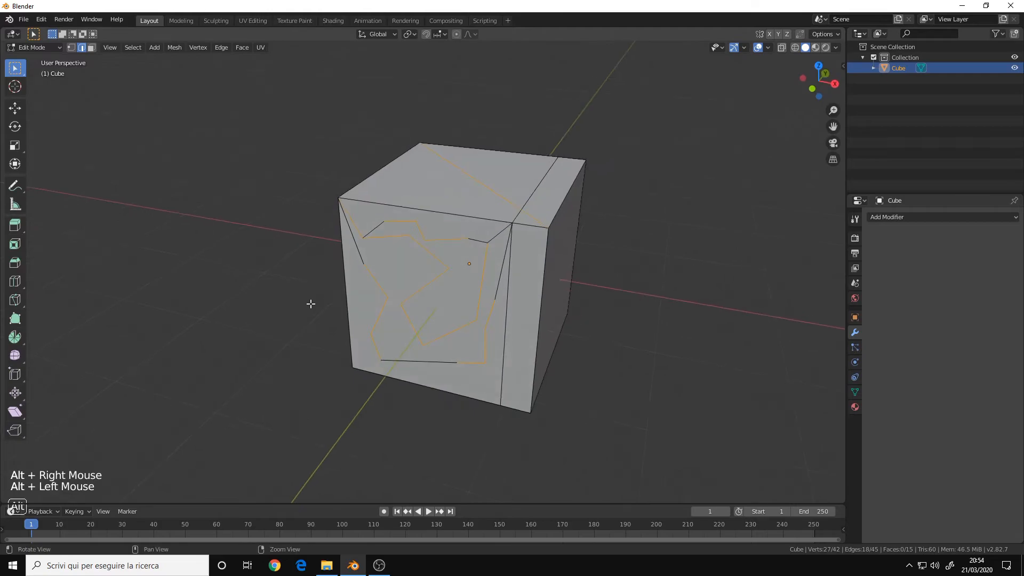
alt+right_drag(279, 321, 410, 297)
key(a)
alt+right_drag(482, 245, 498, 263)
alt+drag(499, 263, 414, 279)
key(ctrl+z)
key(ctrl+z)
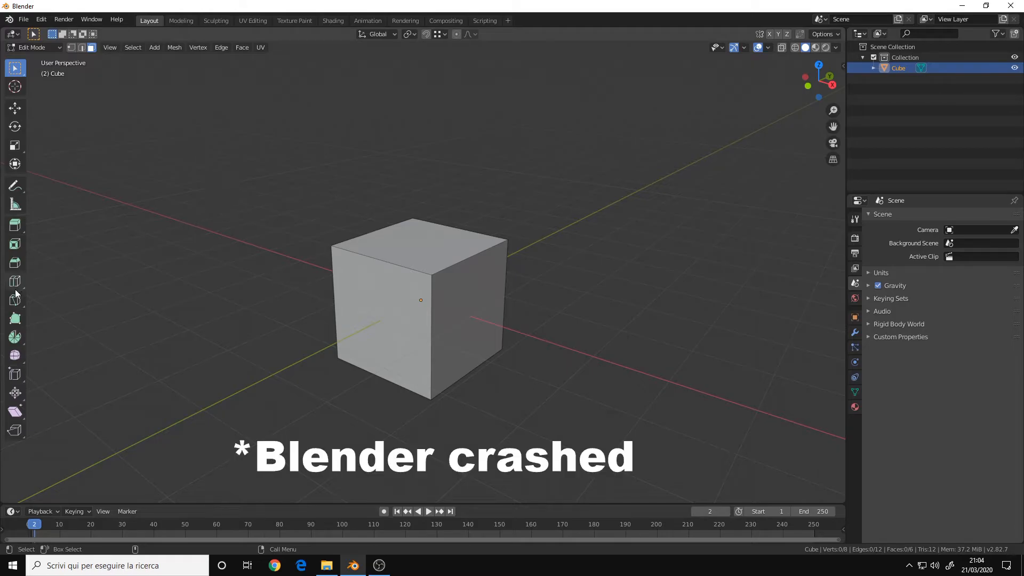
Step: Swap the Knife tool for Bisect in its tool group, and select the entire cube mesh
drag(15, 300, 69, 329)
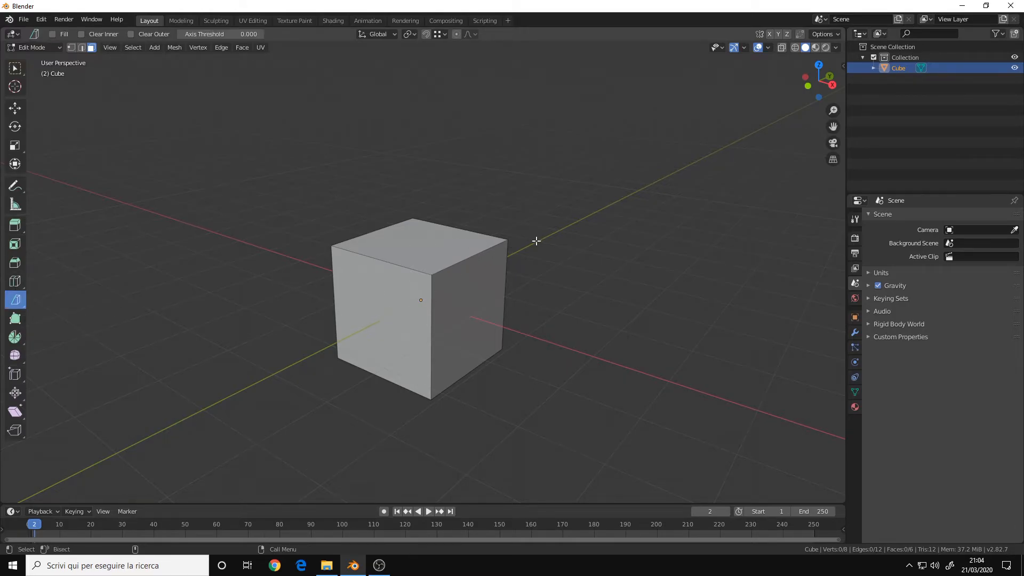
mouse_move(549, 263)
middle_down()
mouse_move(539, 256)
mouse_move(546, 263)
middle_up()
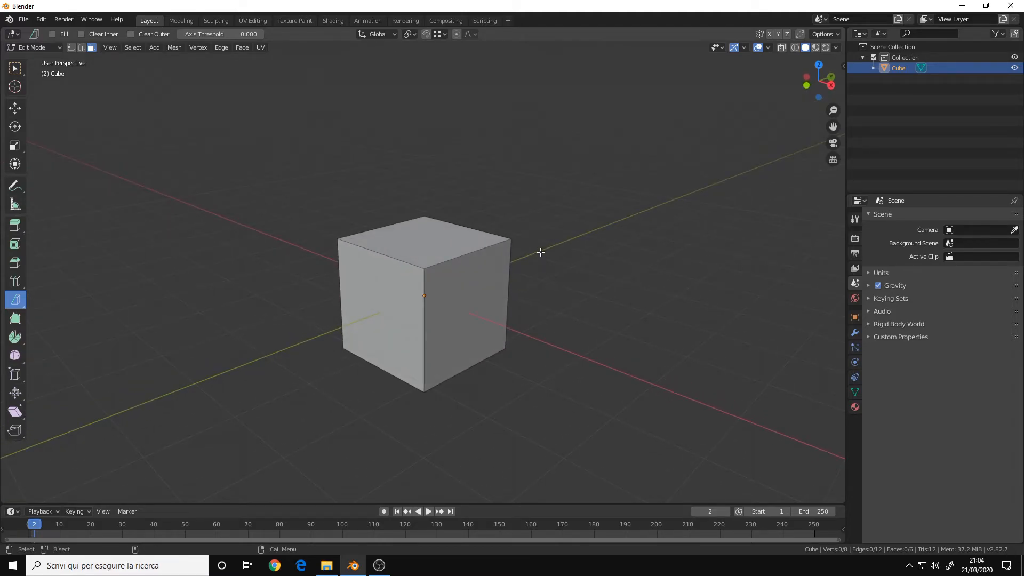
middle_drag(541, 252, 566, 243)
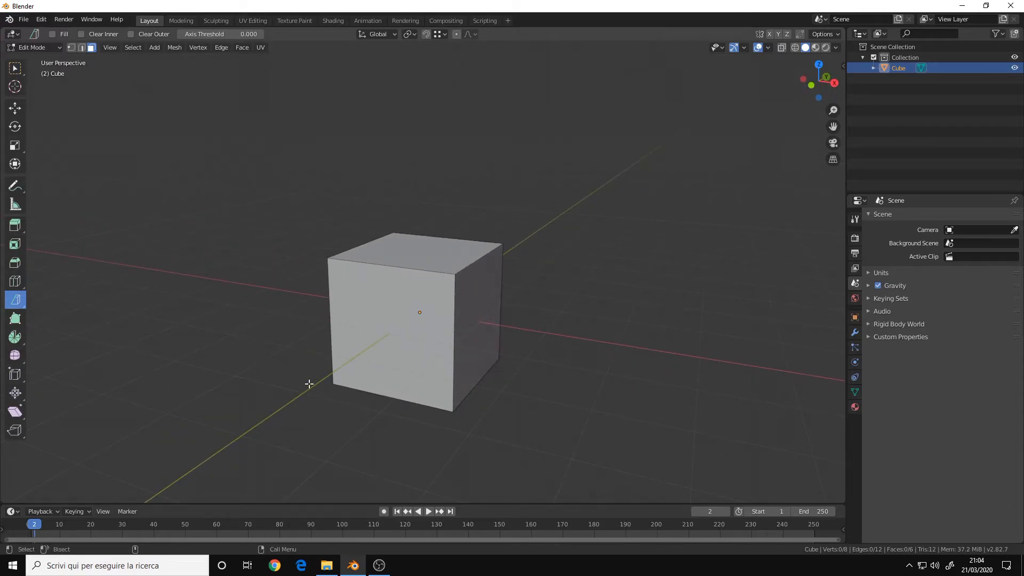
key(w)
shift+middle_drag(541, 250, 546, 240)
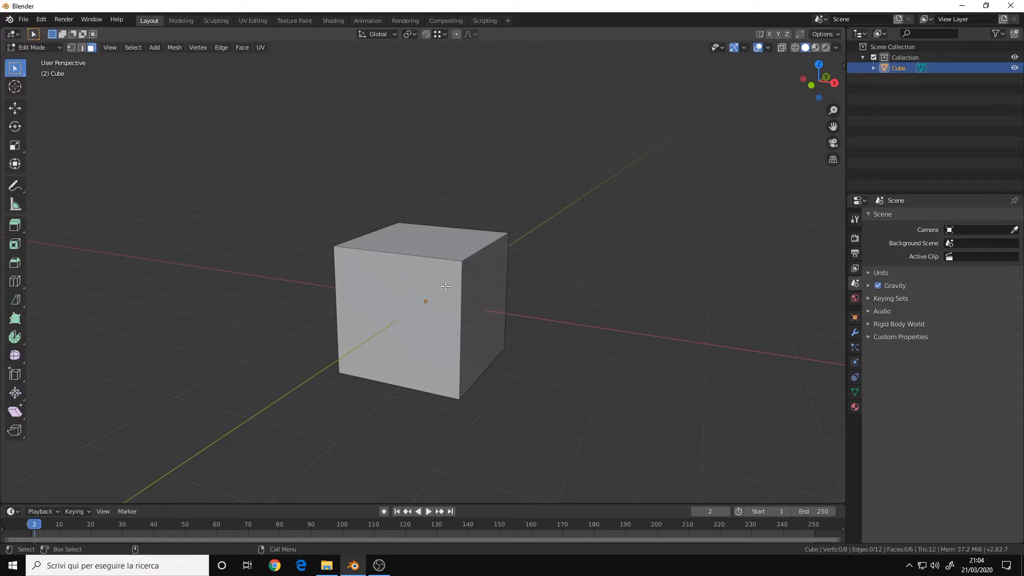
key(a)
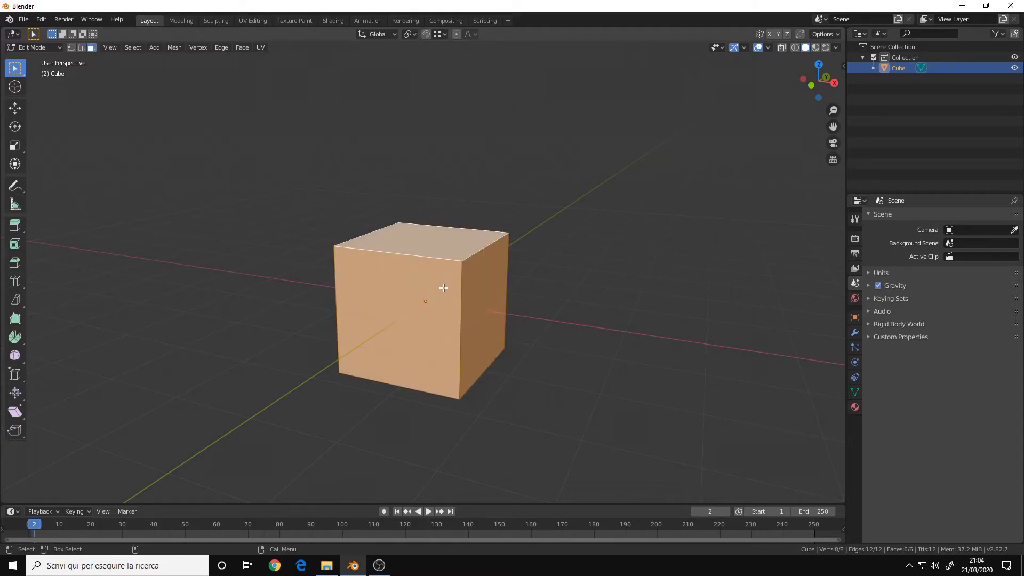
Step: Bisect the selected cube in front view with a diagonal line from upper right to lower left, plane normal about 0.649, 0, -0.761
click(15, 299)
middle_drag(569, 233, 574, 231)
key(KP_1)
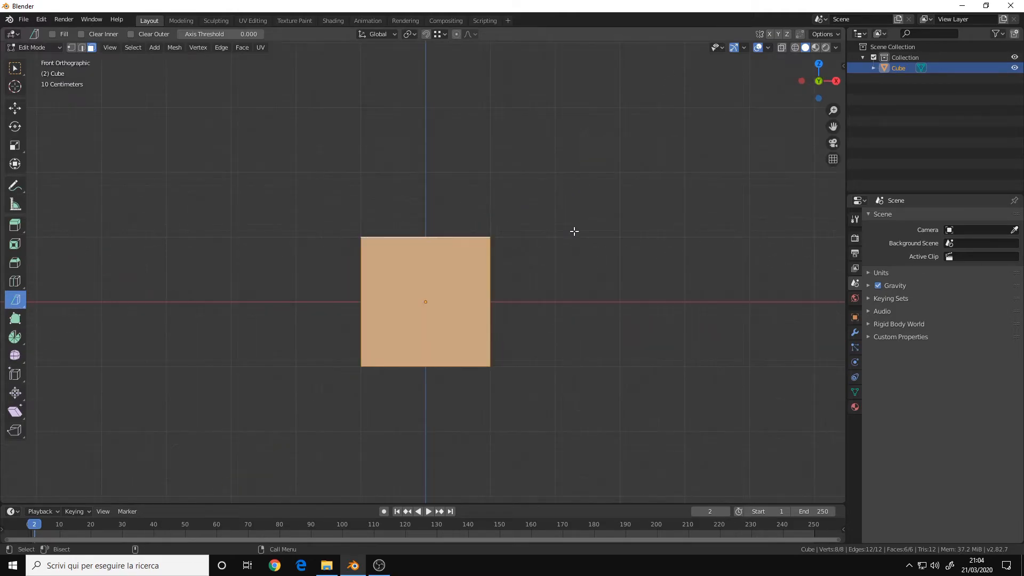
mouse_move(511, 315)
shift+middle_down()
mouse_move(496, 299)
mouse_move(496, 310)
shift+middle_up()
ctrl+middle_drag(525, 336, 570, 199)
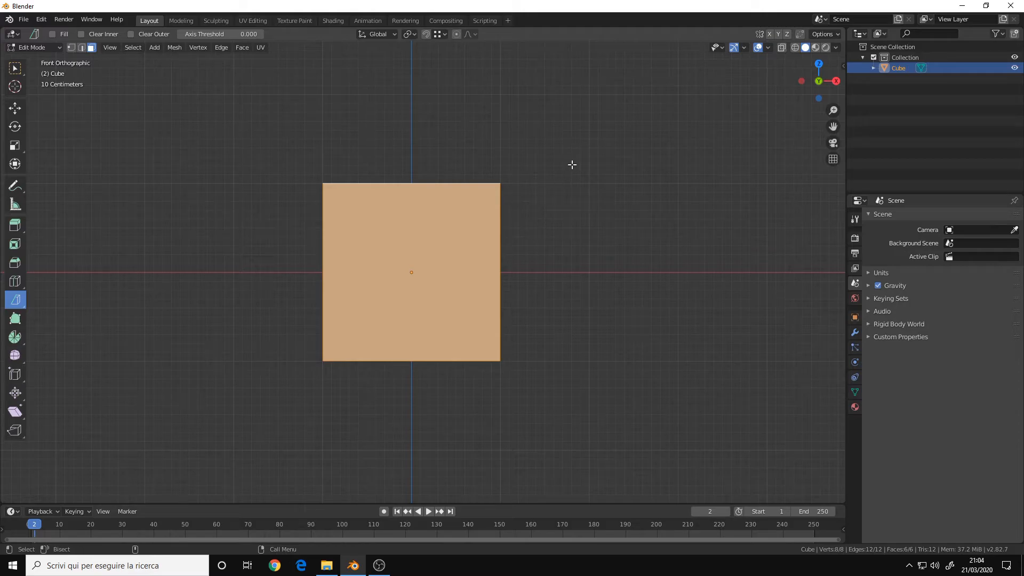
drag(576, 167, 255, 441)
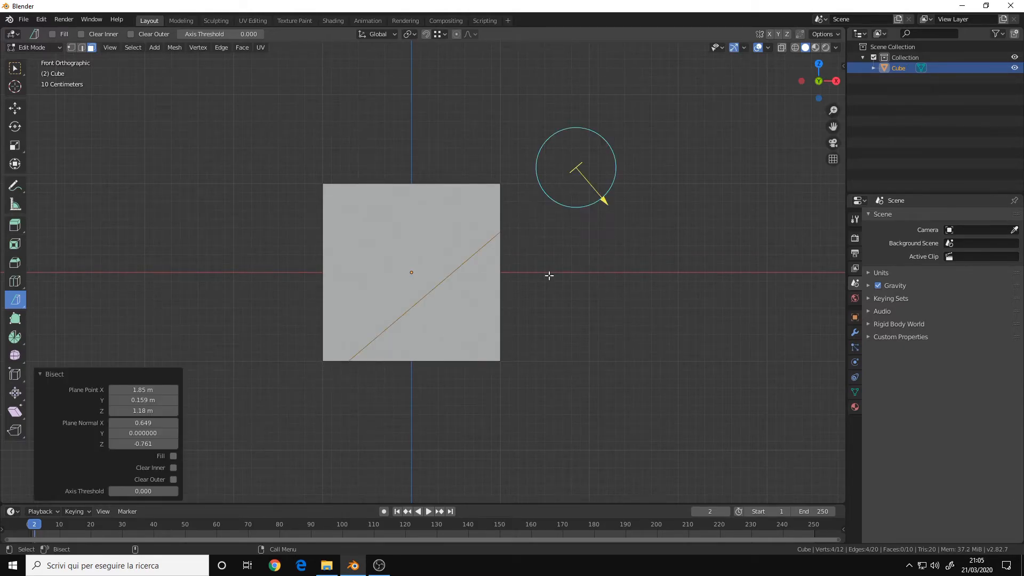
middle_drag(560, 258, 515, 294)
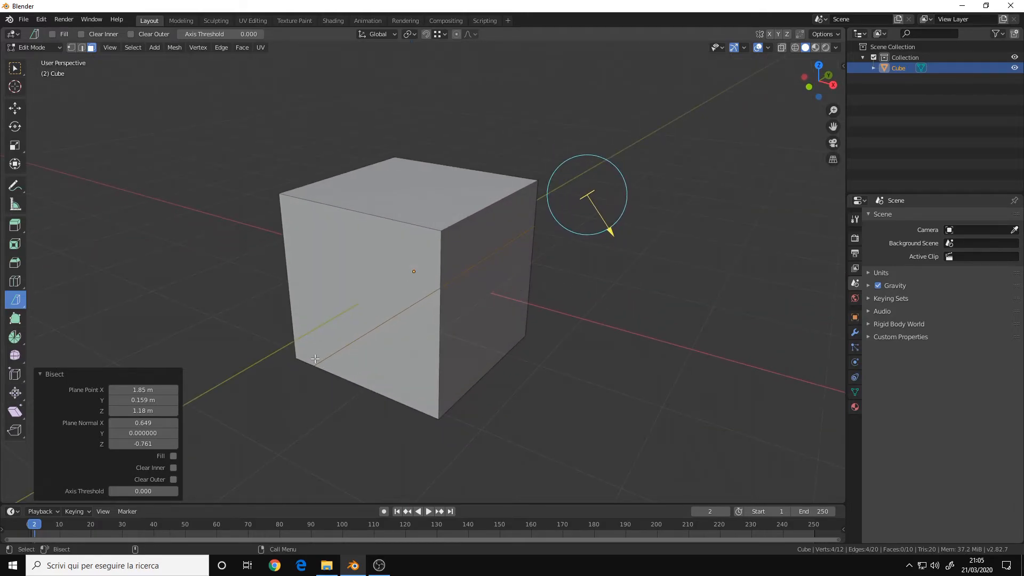
Step: Try Clear Inner on the bisected cube, and replace it with Clear Outer to remove the other side of the cut
click(172, 468)
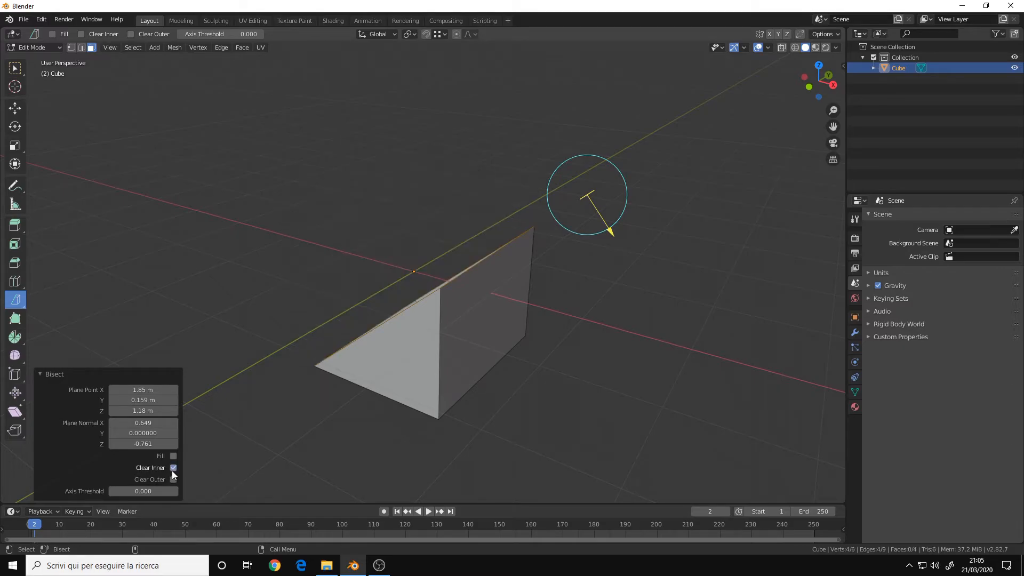
middle_drag(297, 382, 535, 250)
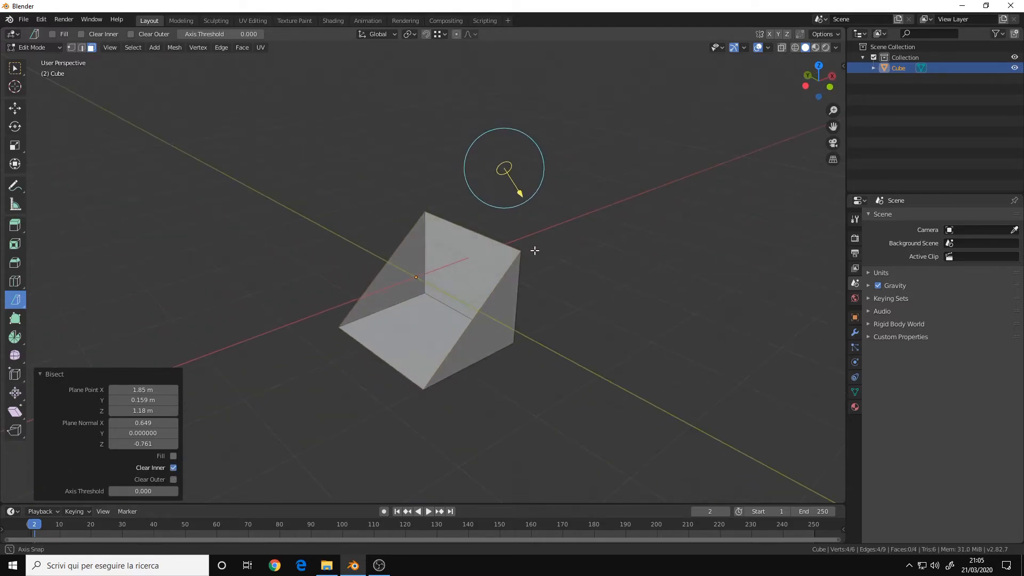
click(173, 468)
click(174, 479)
middle_drag(497, 319, 402, 278)
scroll(471, 275, up, 3)
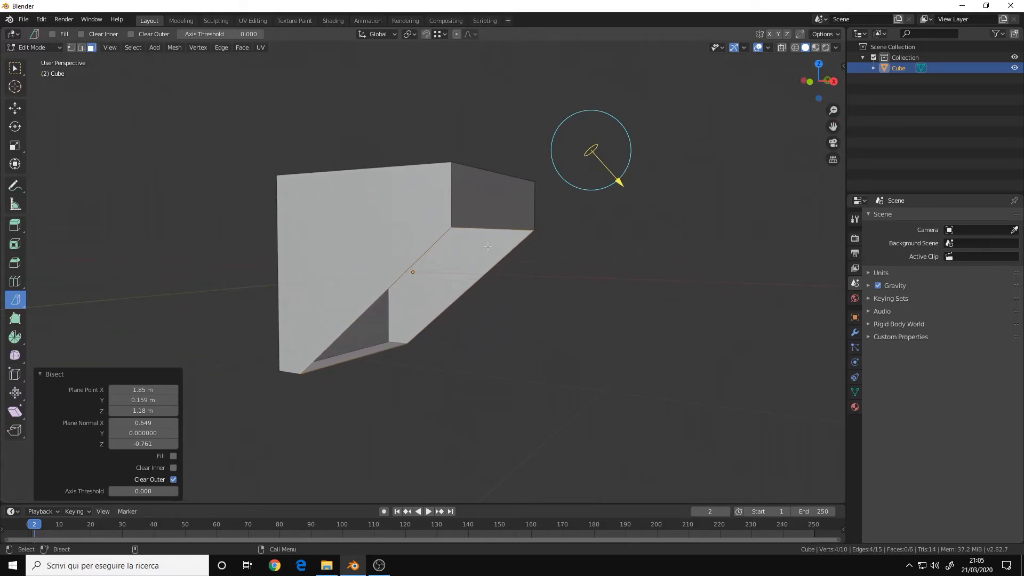
Step: Deselect the mesh, switch to Object Mode and move the cut cube upward and towards negative X
key(w)
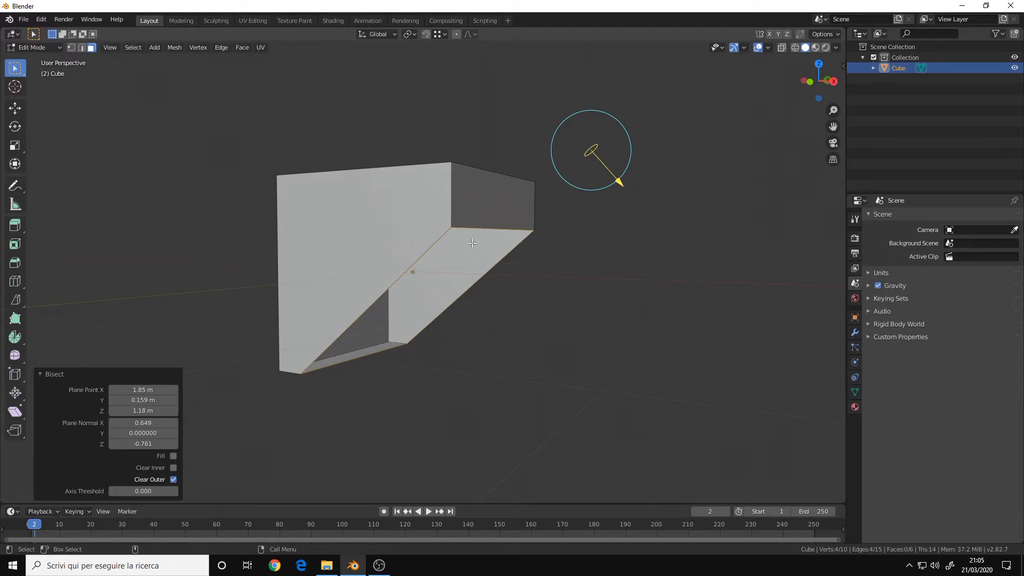
shift+middle_drag(533, 246, 535, 254)
key(w)
key(w)
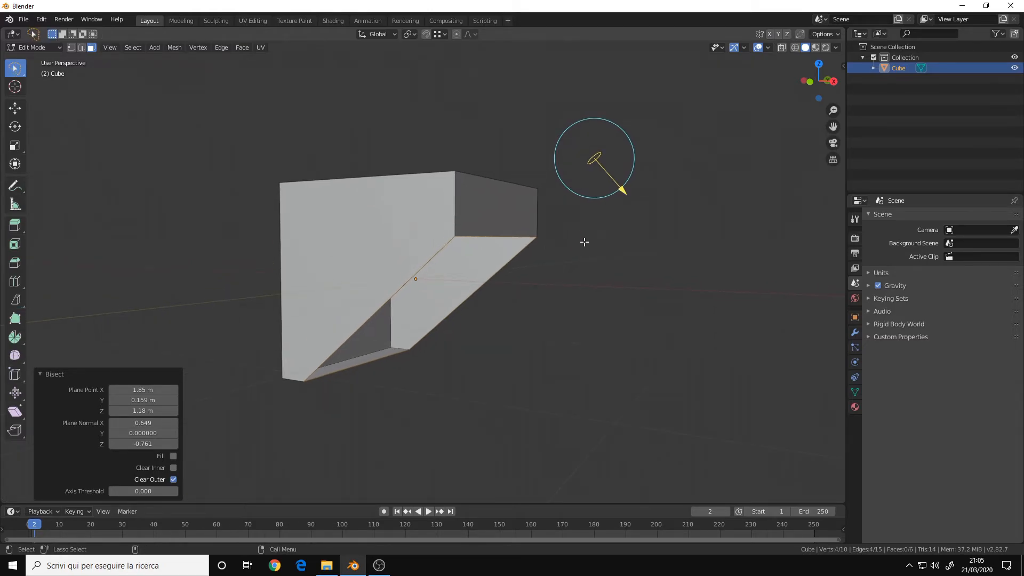
key(w)
key(w)
key(alt+a)
middle_drag(446, 209, 421, 252)
key(Tab)
key(g)
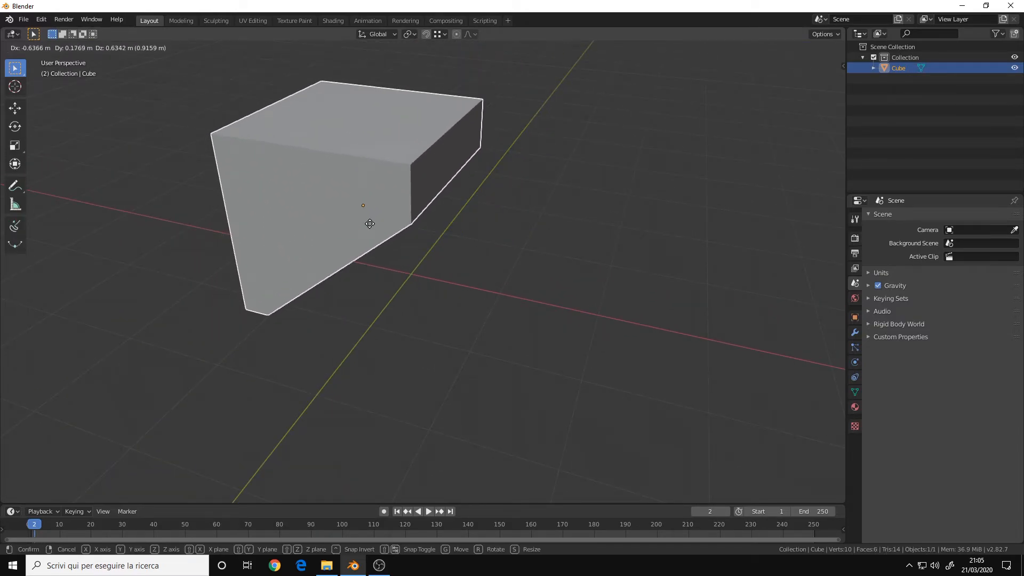
click(355, 217)
mouse_move(375, 265)
middle_down()
mouse_move(314, 201)
mouse_move(430, 283)
mouse_move(368, 270)
mouse_move(377, 259)
mouse_move(368, 264)
middle_up()
Step: Undo the object move and the bisect to restore the full cube in Edit Mode
key(ctrl+z)
key(ctrl+z)
key(ctrl+z)
key(ctrl+z)
key(ctrl+z)
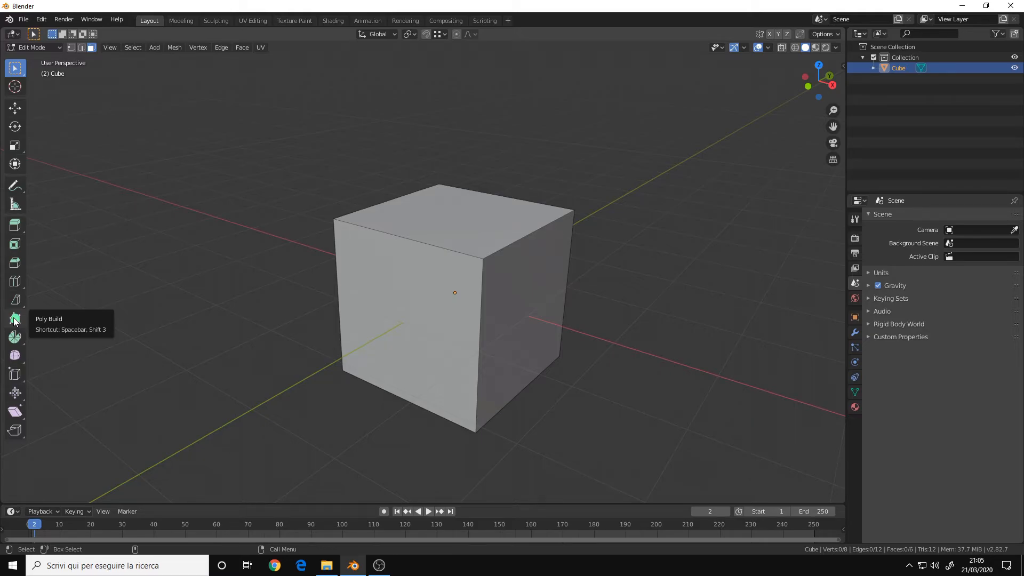
click(15, 320)
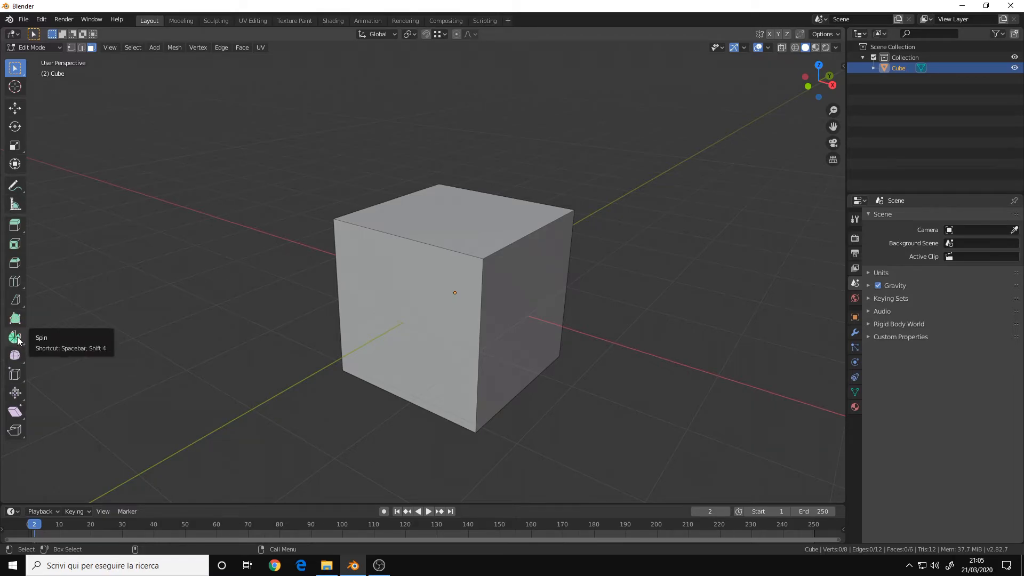
Step: Select the whole cube and spin it about the Z axis by about -276° in 9 steps
click(17, 340)
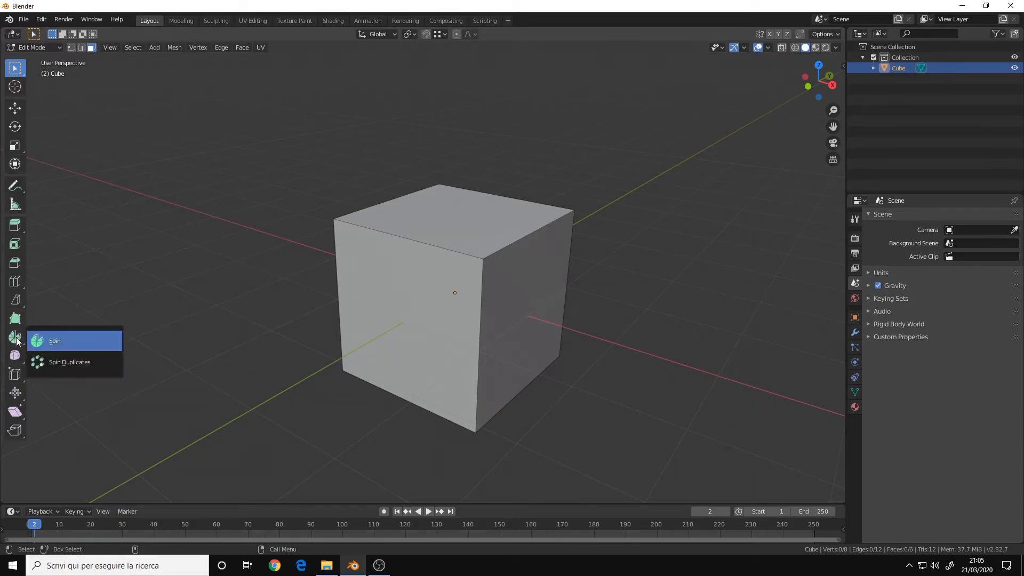
click(57, 341)
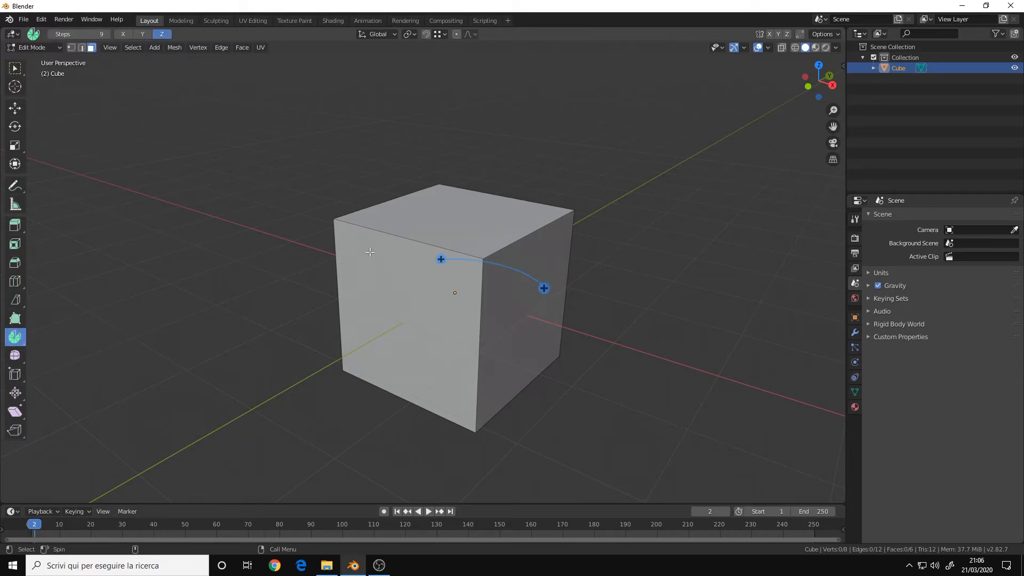
scroll(369, 245, down, 1)
key(w)
middle_drag(342, 246, 376, 242)
key(a)
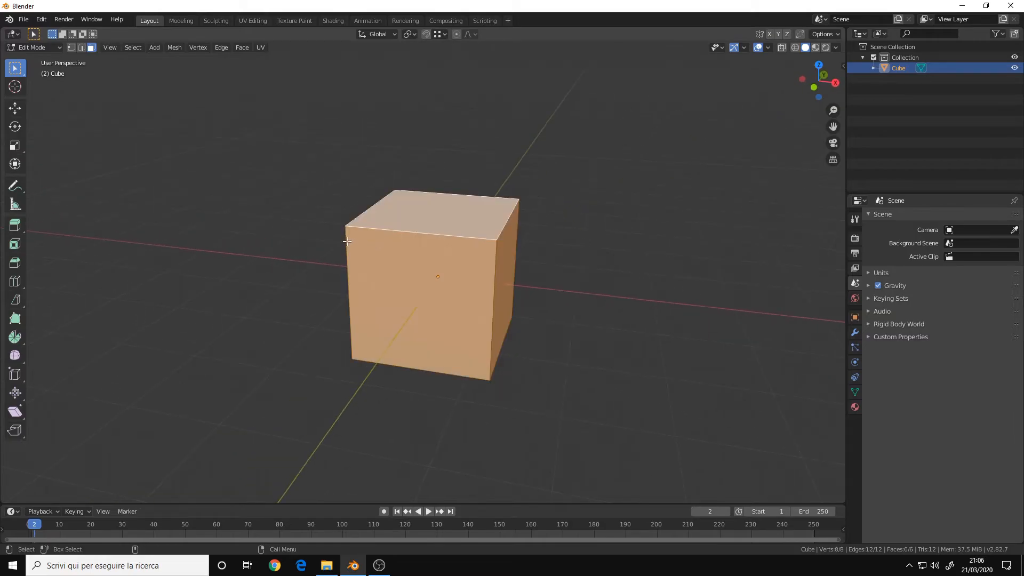
scroll(320, 269, up, 3)
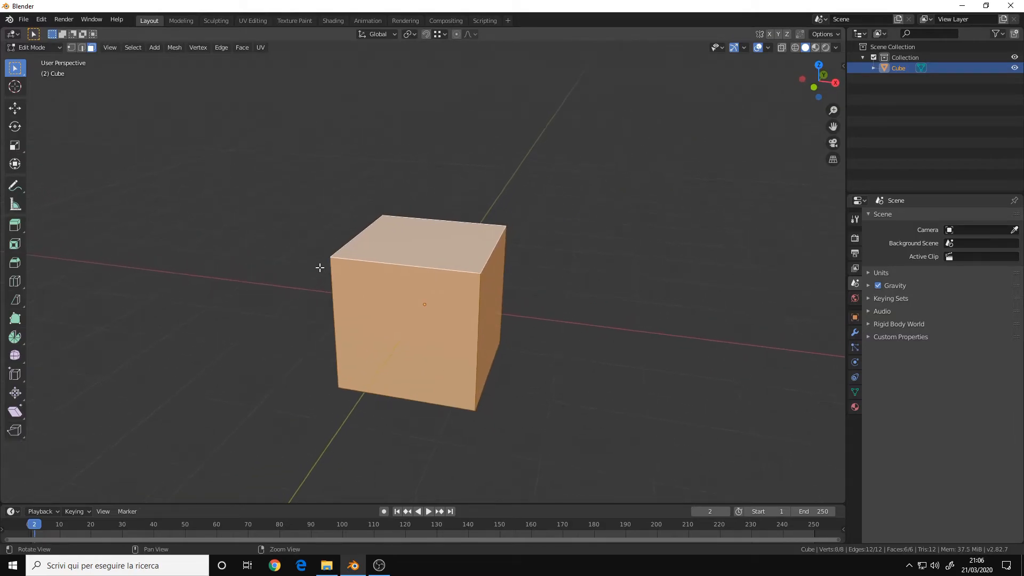
click(15, 338)
mouse_move(386, 277)
mouse_down()
mouse_move(454, 264)
mouse_move(464, 298)
mouse_move(407, 343)
mouse_move(386, 318)
mouse_move(392, 272)
mouse_up()
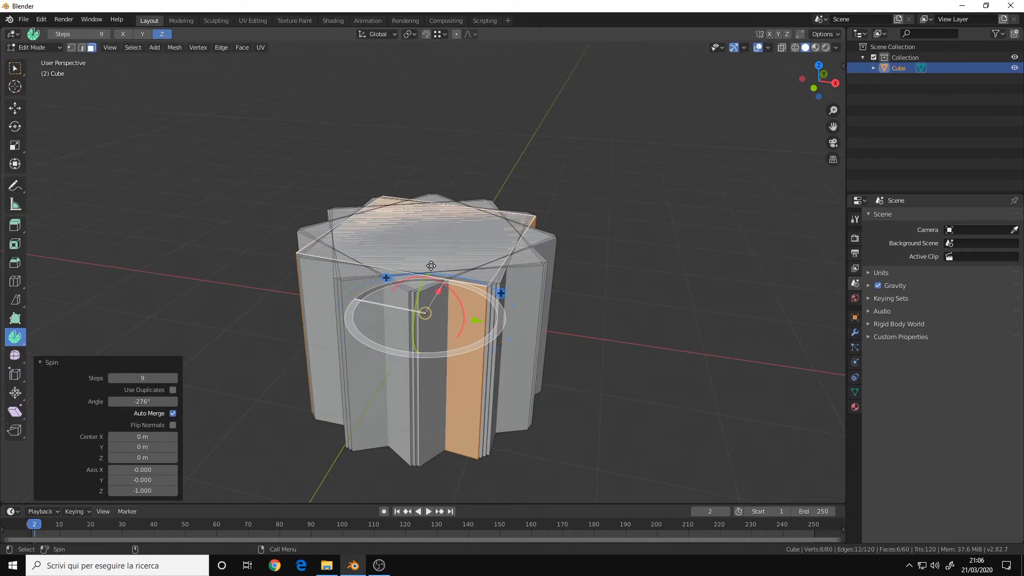
Step: Inspect the spun mesh in Object Mode, and undo the spin back in Edit Mode
scroll(428, 266, down, 2)
middle_drag(427, 266, 375, 327)
key(Tab)
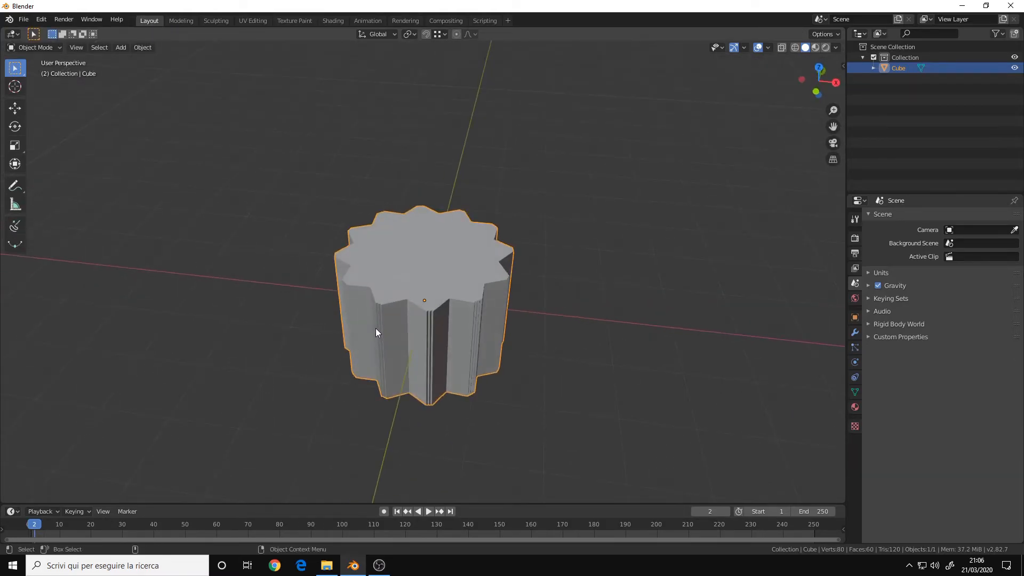
key(Tab)
key(ctrl+z)
middle_drag(217, 297, 210, 281)
click(211, 281)
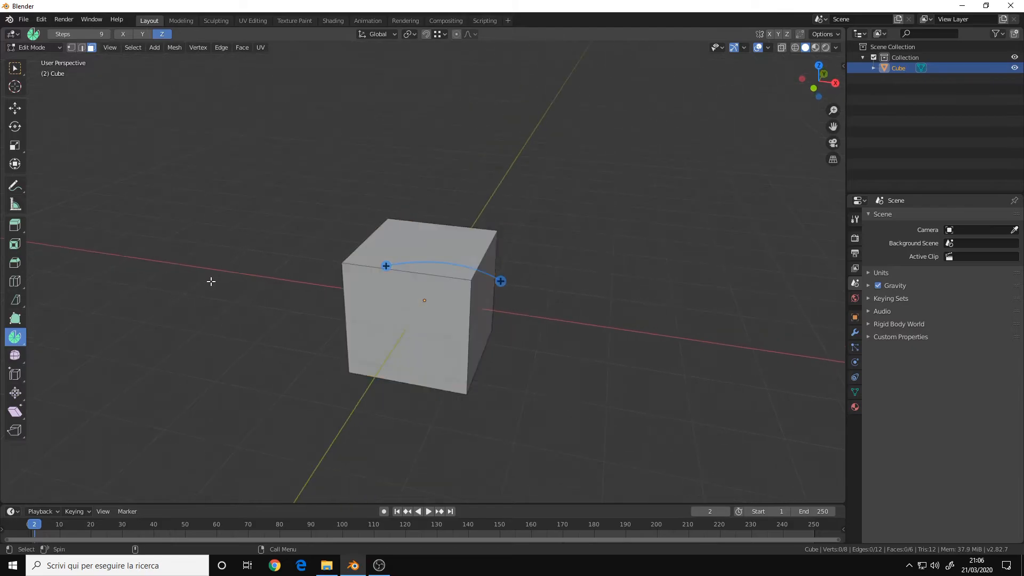
Step: Apply Spin Duplicates to the selected cube about the Z axis, redoing it at about -209° in 9 steps
drag(23, 342, 83, 362)
drag(383, 261, 452, 242)
key(ctrl+z)
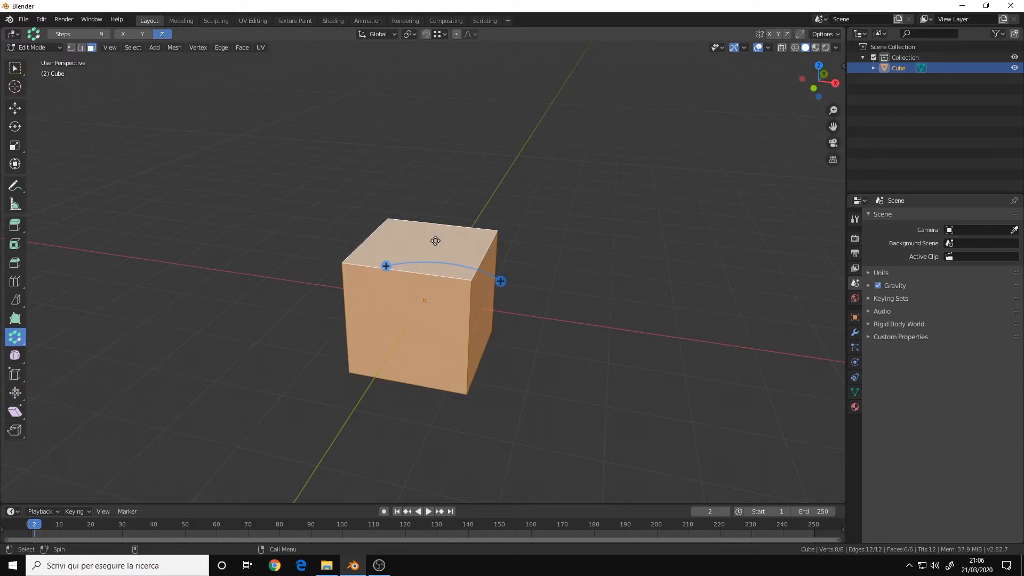
drag(387, 265, 424, 315)
middle_drag(242, 294, 282, 277)
Step: Try moving the last spun copy away from the others, cancel the move and undo the spin duplicates
key(w)
key(g)
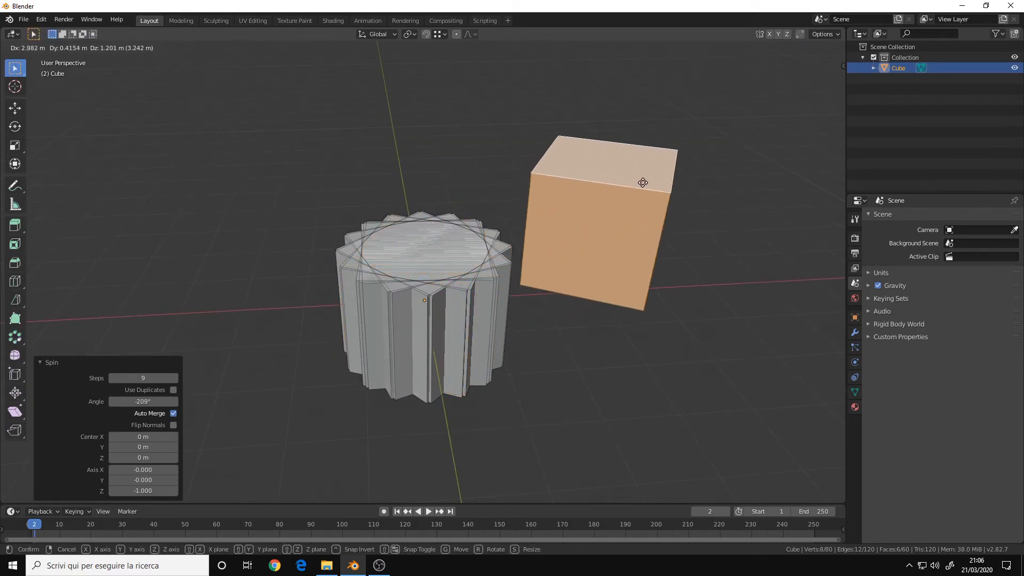
right_click(670, 183)
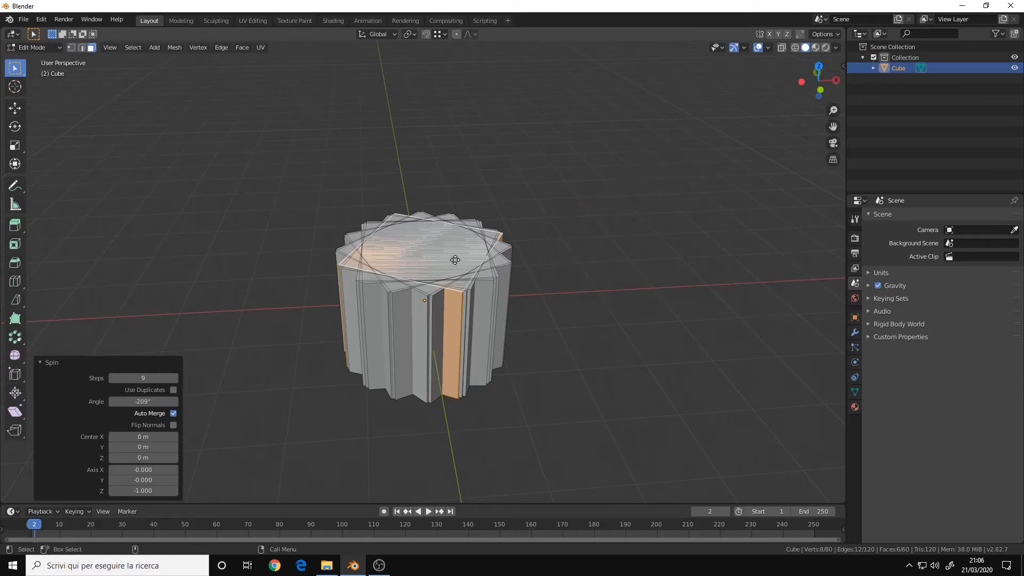
middle_drag(426, 252, 256, 229)
key(ctrl+z)
click(14, 337)
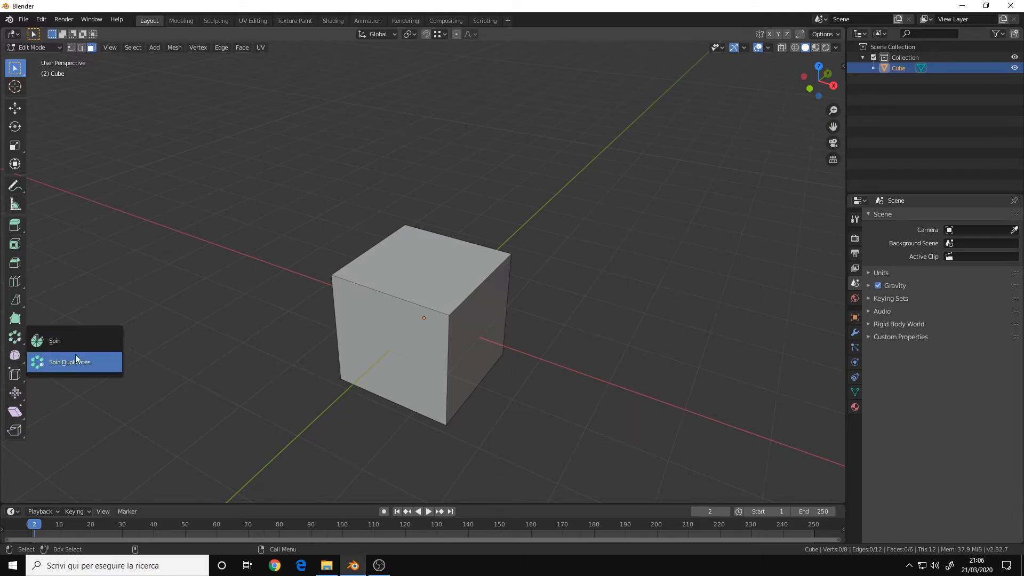
click(53, 339)
key(w)
middle_drag(338, 269, 463, 312)
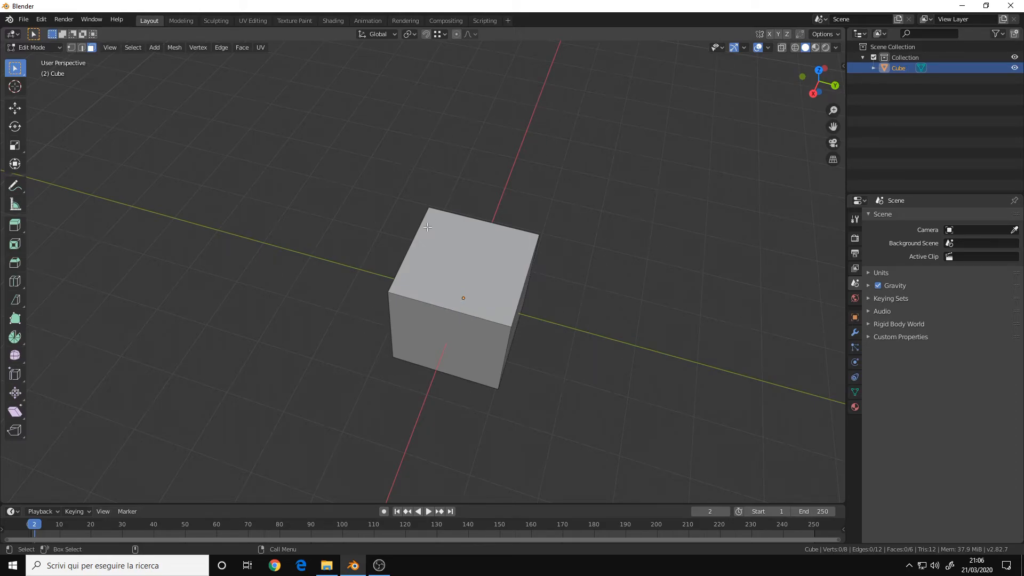
middle_drag(416, 207, 558, 222)
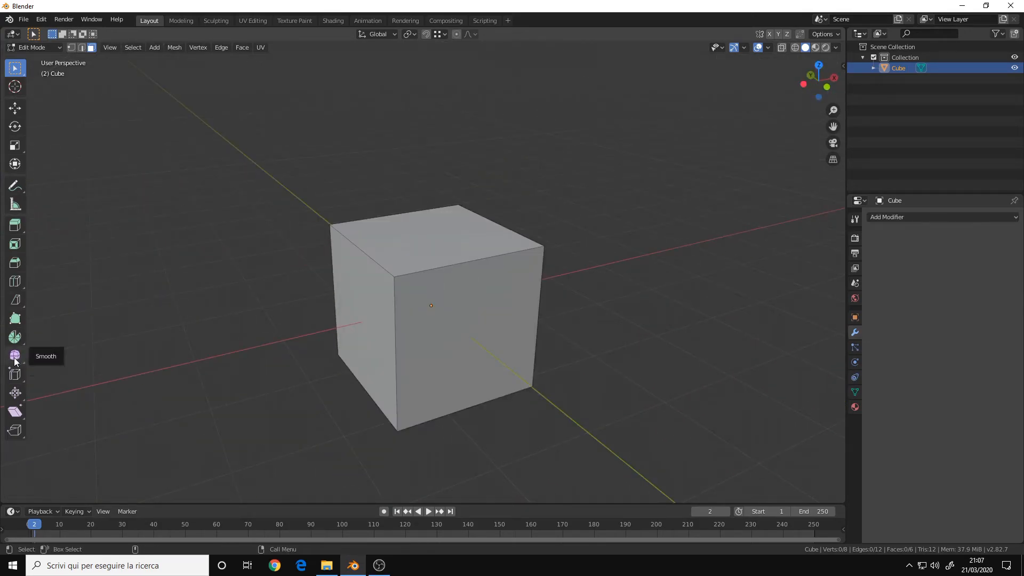
Step: Select the whole cube and smooth its vertices with the Smooth tool, setting the smoothing to about 0.315
click(15, 359)
click(15, 360)
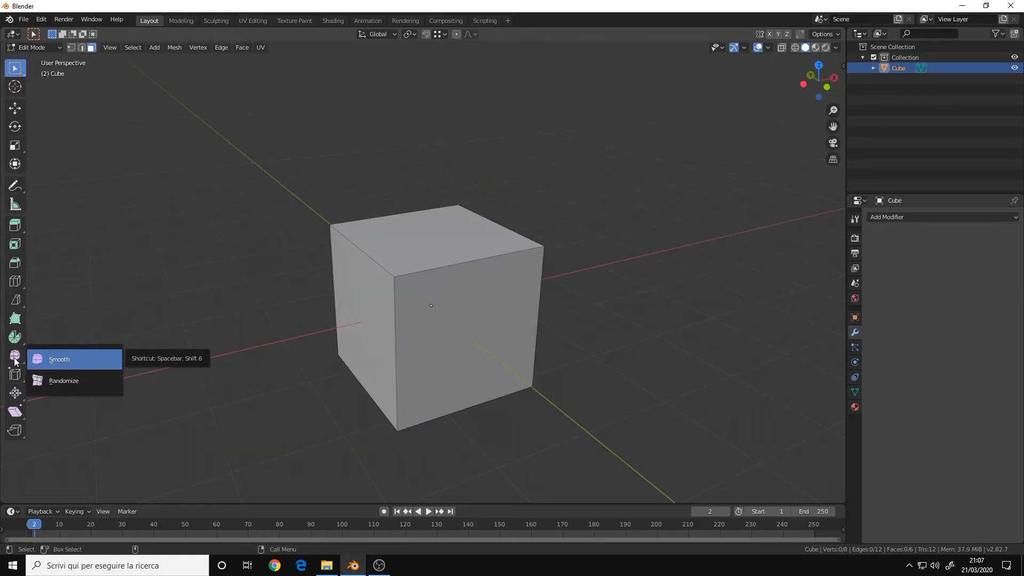
click(53, 360)
key(a)
drag(435, 252, 426, 8)
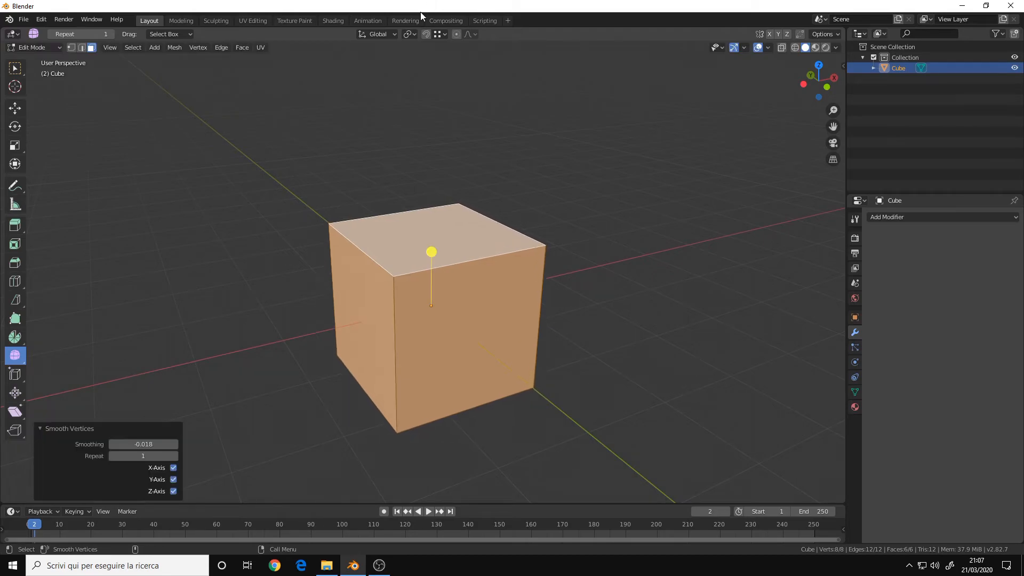
mouse_move(141, 446)
mouse_down()
mouse_move(198, 446)
mouse_move(160, 446)
mouse_up()
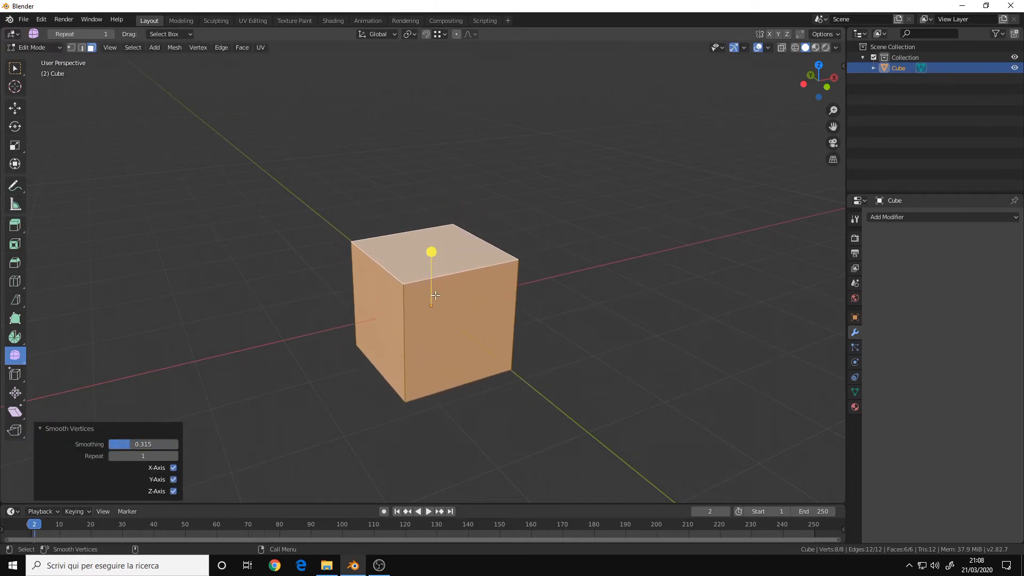
Step: Subdivide the whole cube with one cut and repeat the subdivision twice
right_click(485, 239)
click(442, 263)
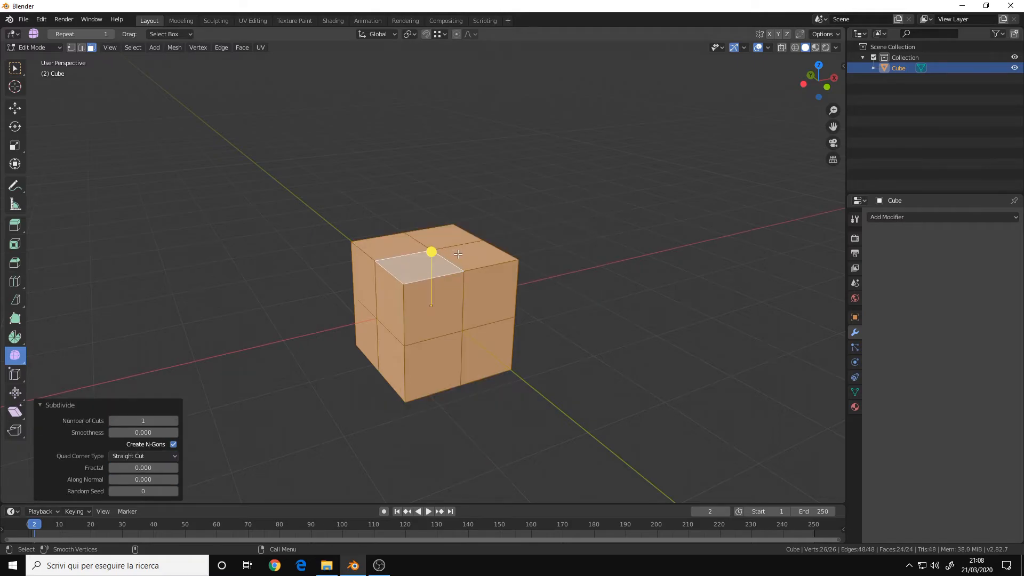
key(shift+r)
key(shift+r)
Step: Try smoothing the subdivided cube's vertices, undo it, and smooth them again by about 1.443
drag(431, 255, 432, 227)
shift+middle_drag(312, 298, 313, 301)
key(ctrl+z)
drag(378, 306, 663, 267)
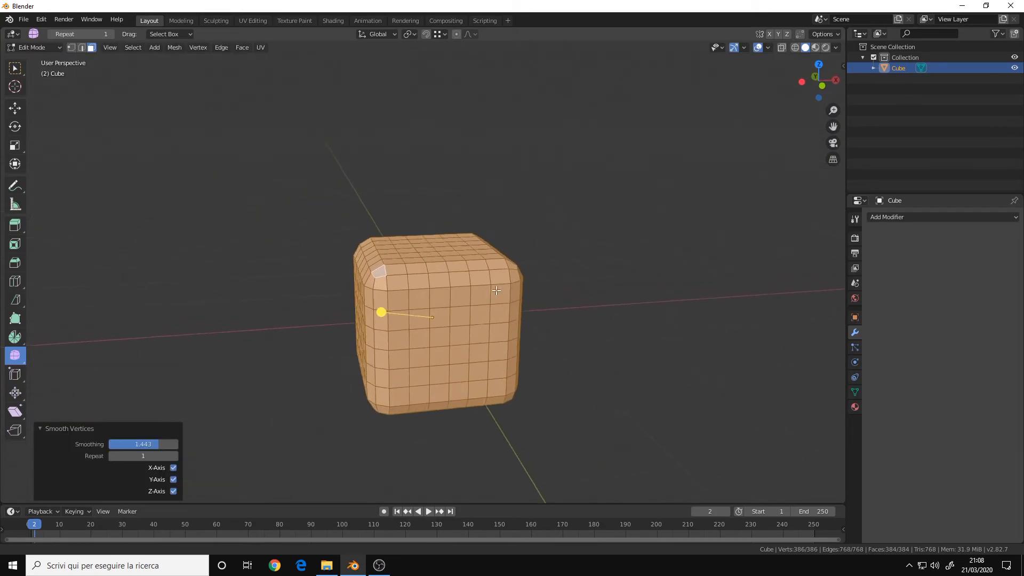
Step: Inspect the rounded cube, clear the selection and undo the vertex smoothing
scroll(410, 288, up, 5)
scroll(466, 302, down, 4)
mouse_move(466, 301)
middle_down()
mouse_move(364, 312)
mouse_move(454, 311)
middle_up()
key(alt+a)
key(ctrl+z)
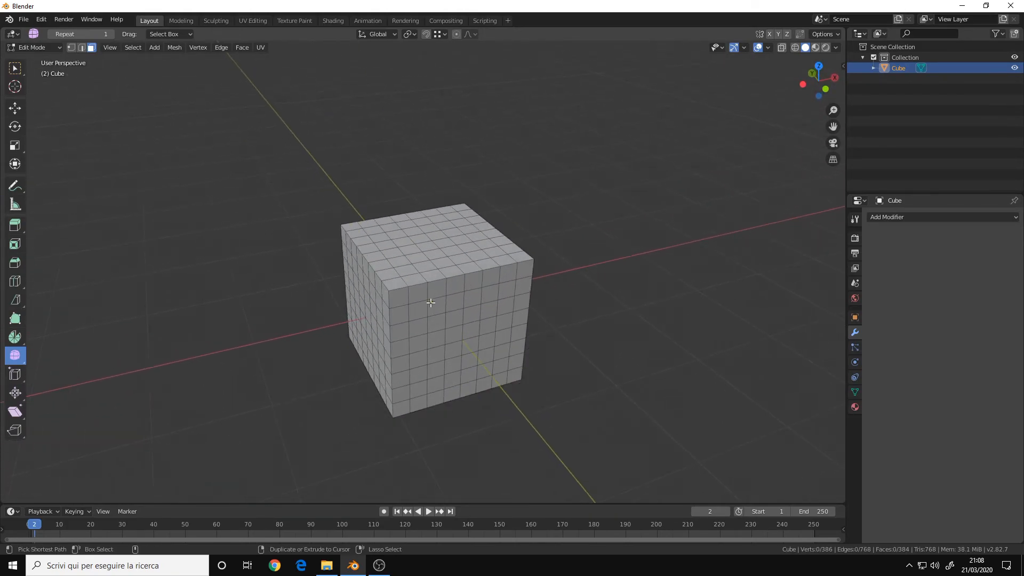
Step: Select the whole subdivided cube and randomize its vertices by about -0.0908 m
click(7, 364)
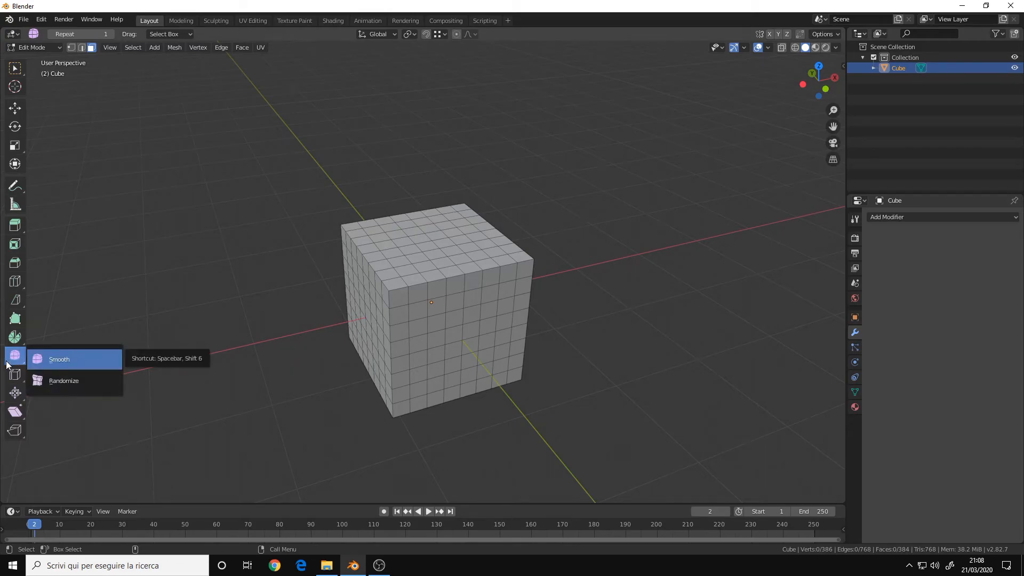
click(64, 383)
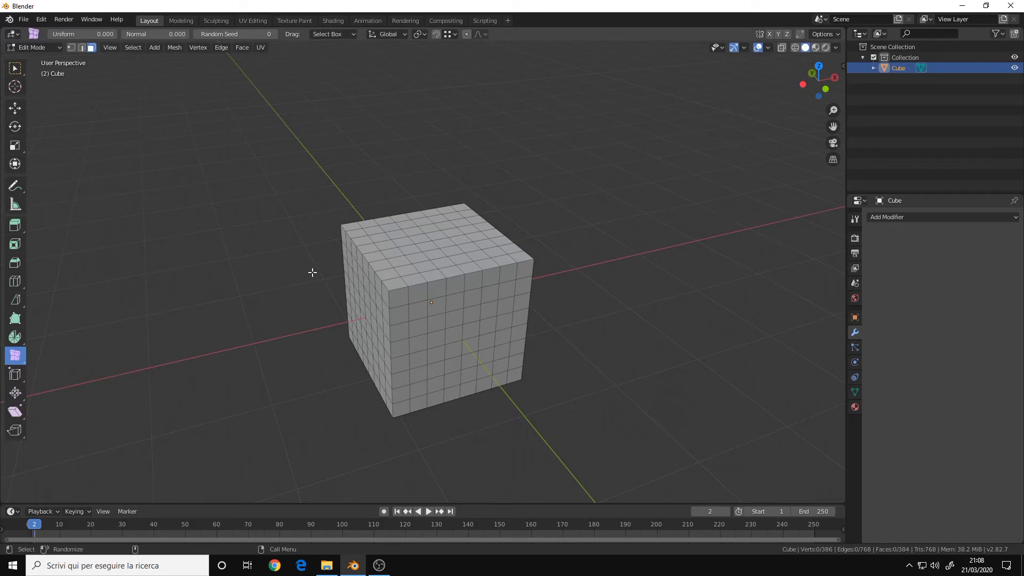
key(a)
mouse_move(378, 302)
mouse_down()
mouse_move(256, 320)
mouse_move(386, 290)
mouse_move(361, 288)
mouse_move(373, 296)
mouse_up()
middle_drag(373, 296, 460, 283)
scroll(460, 280, up, 3)
middle_drag(501, 243, 428, 245)
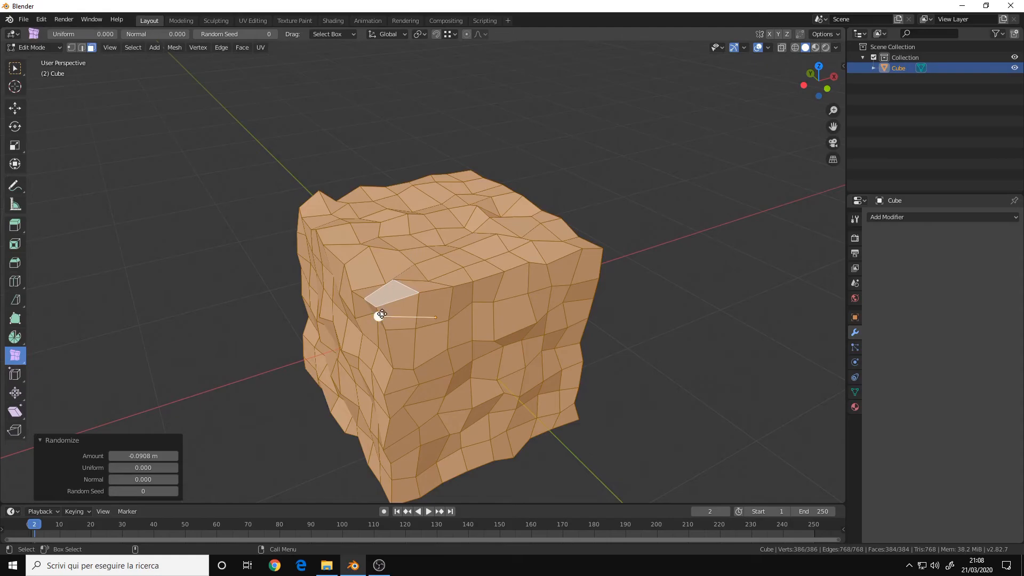
Step: Randomize the vertices slightly again and try changing the object's shading in Object Mode
mouse_move(379, 316)
mouse_down()
mouse_move(368, 320)
mouse_move(387, 314)
mouse_move(378, 317)
mouse_up()
mouse_move(419, 260)
middle_down()
mouse_move(581, 268)
mouse_move(436, 262)
middle_up()
key(Tab)
right_click(470, 235)
click(468, 235)
right_click(421, 253)
click(419, 256)
scroll(450, 267, up, 4)
Step: Undo the randomizing to restore the flat subdivided cube in Edit Mode, and deselect the mesh
key(Tab)
key(ctrl+z)
key(ctrl+z)
key(ctrl+z)
key(ctrl+z)
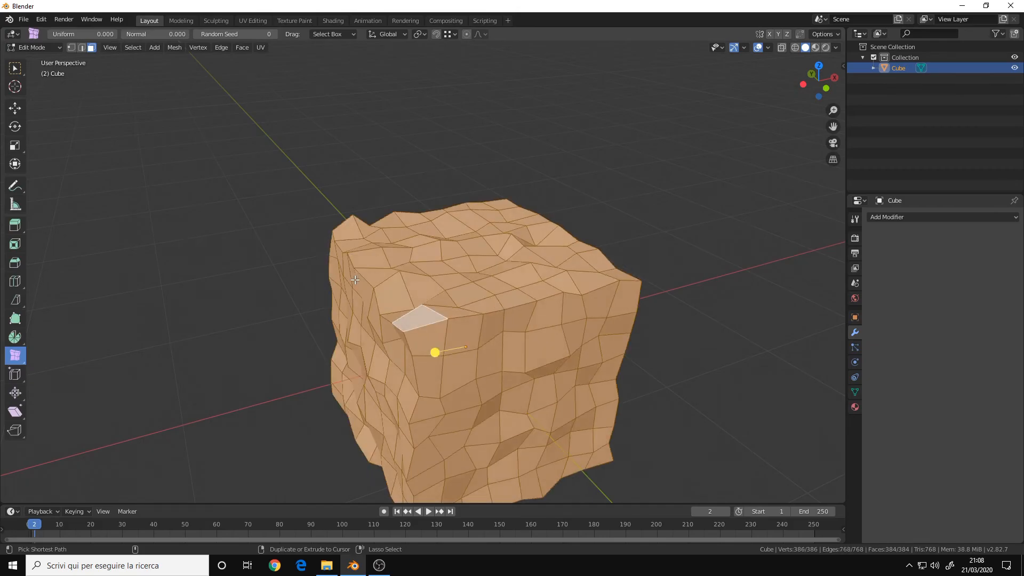
key(ctrl+z)
shift+middle_drag(307, 298, 305, 262)
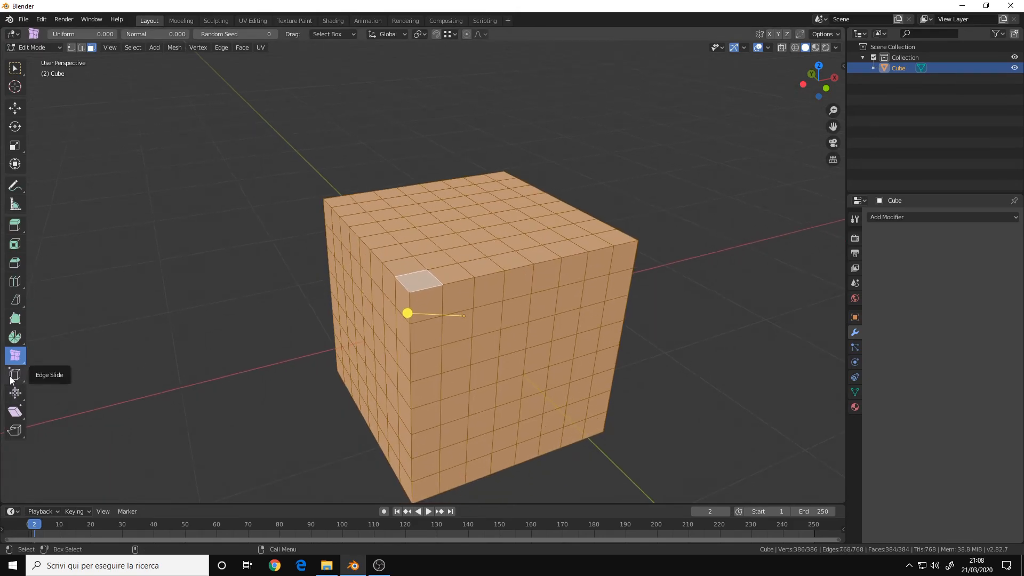
key(w)
click(251, 281)
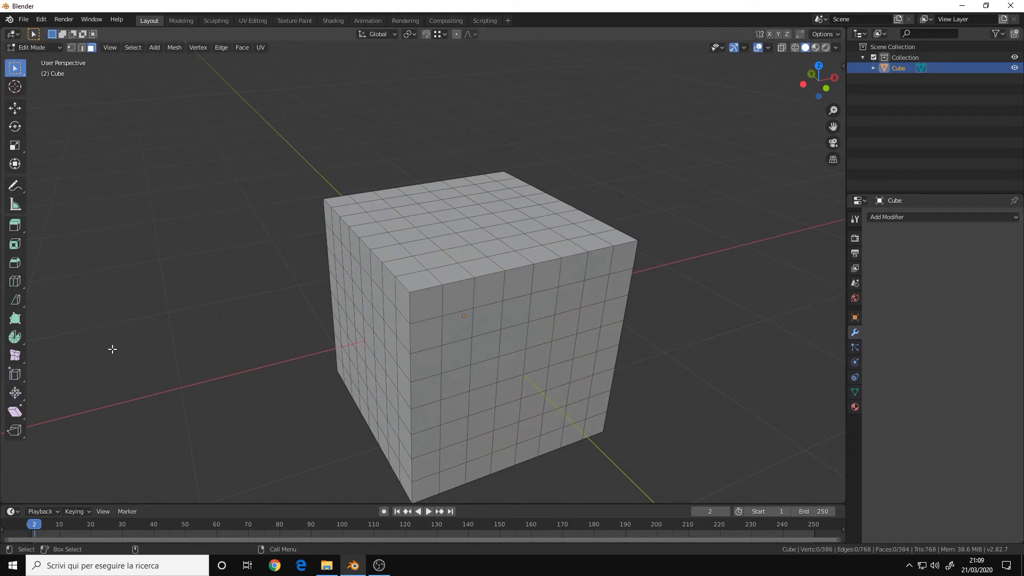
Step: Select the edge loop one cell in from the cube's side in edge select mode, and try Edge Slide on it
middle_drag(403, 251, 412, 270)
scroll(411, 271, up, 3)
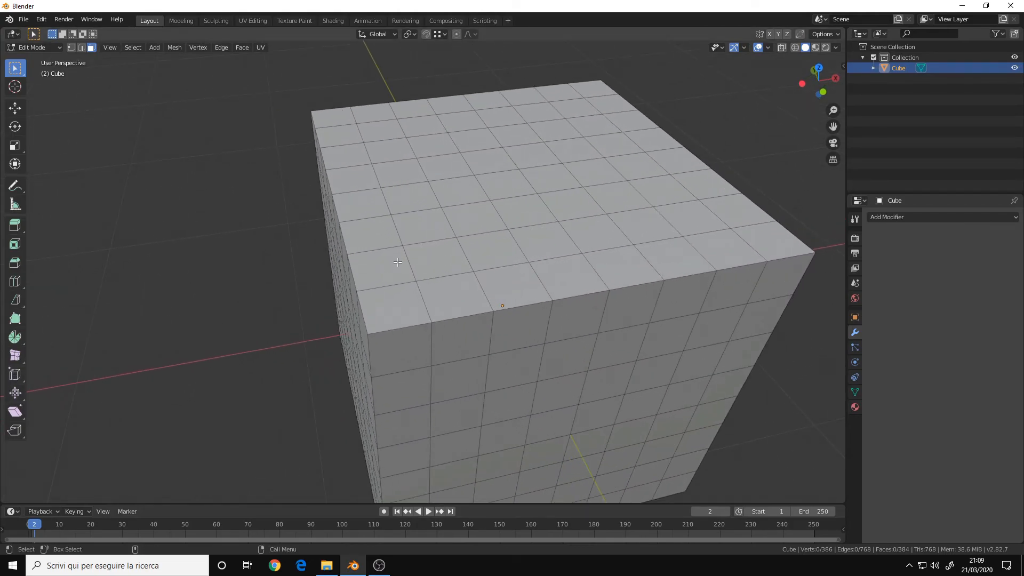
click(15, 376)
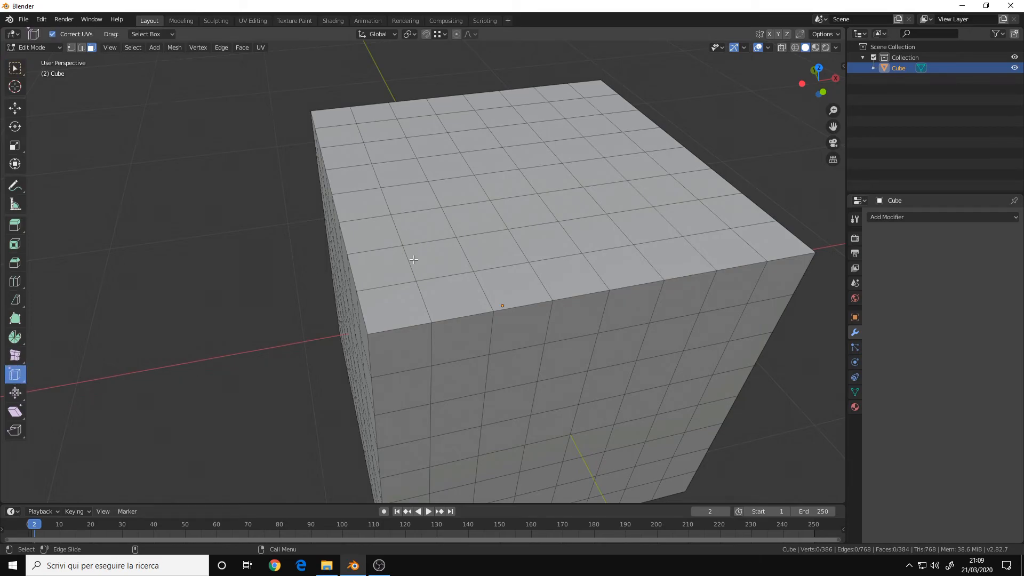
key(2)
alt+click(408, 260)
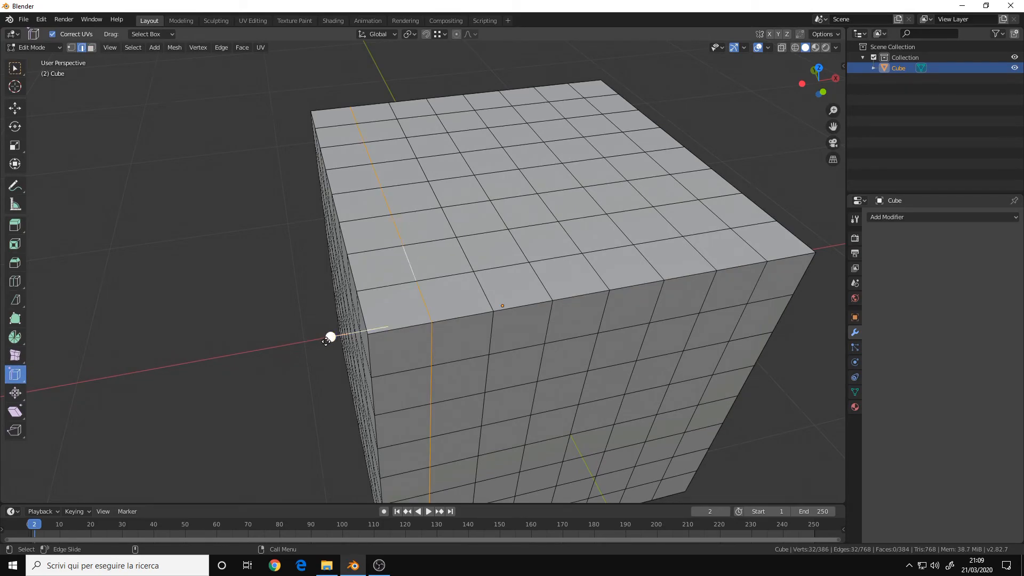
mouse_move(329, 338)
mouse_down()
mouse_move(290, 343)
mouse_move(326, 336)
mouse_up()
click(12, 376)
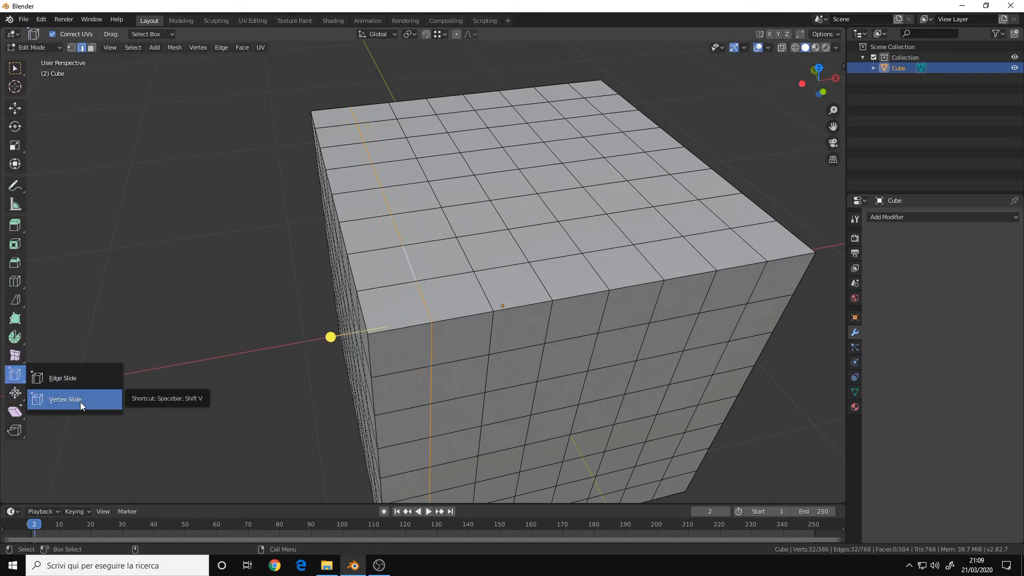
click(78, 381)
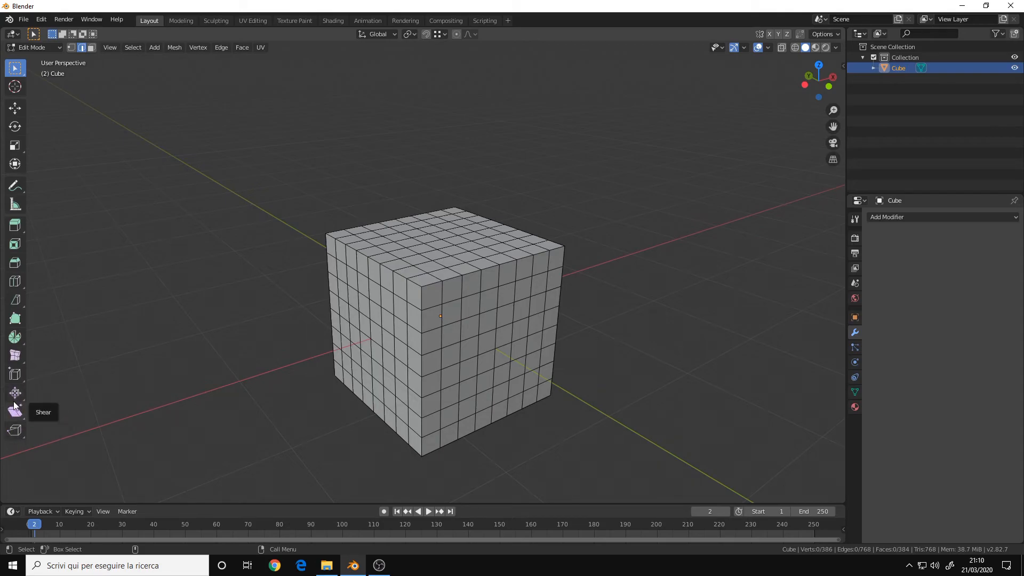
middle_drag(347, 291, 17, 203)
middle_drag(373, 288, 393, 276)
ctrl+middle_drag(438, 318, 373, 240)
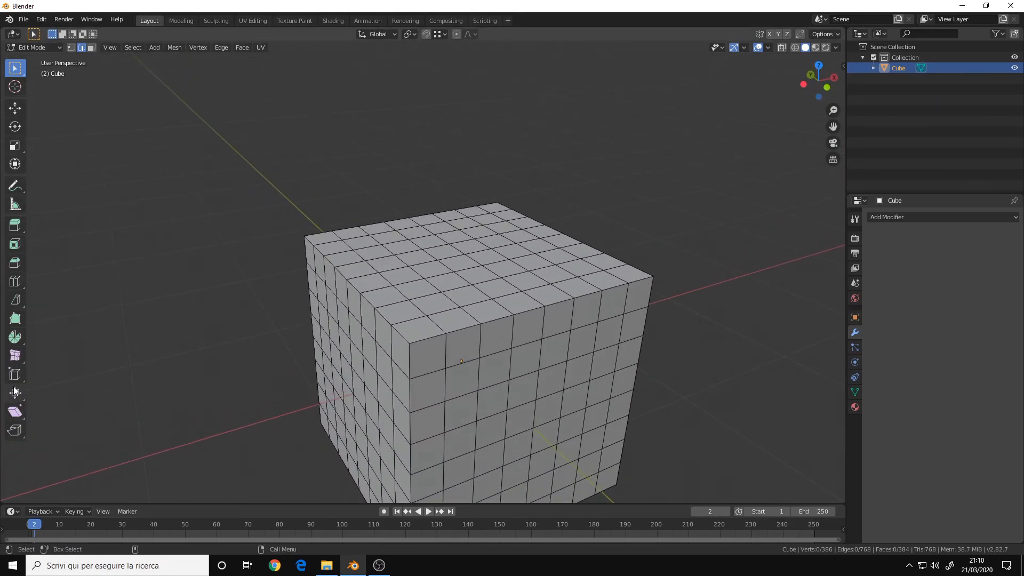
ctrl+middle_drag(386, 285, 420, 329)
alt+drag(356, 270, 345, 283)
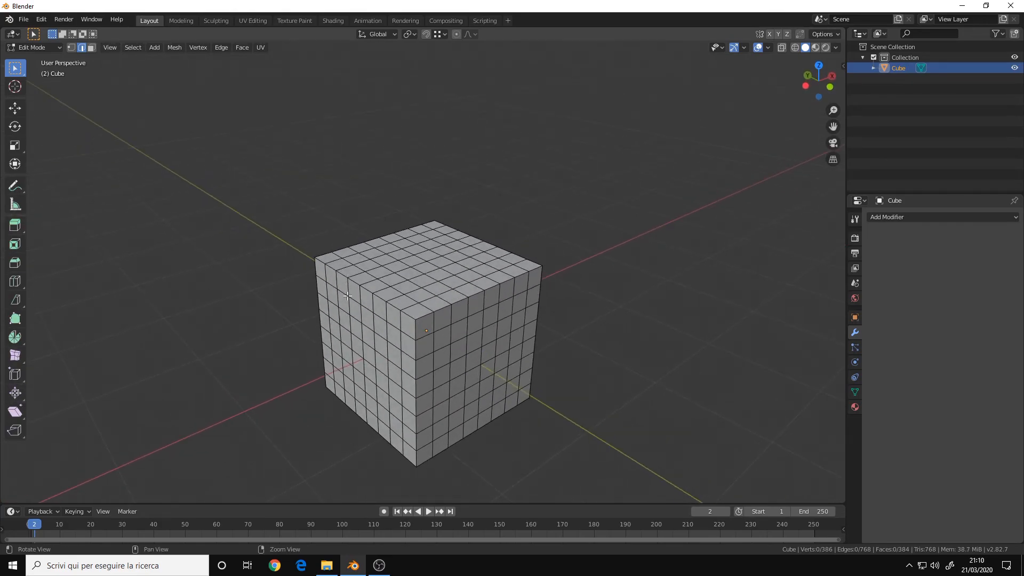
alt+middle_drag(344, 283, 355, 260)
alt+right_drag(355, 260, 467, 262)
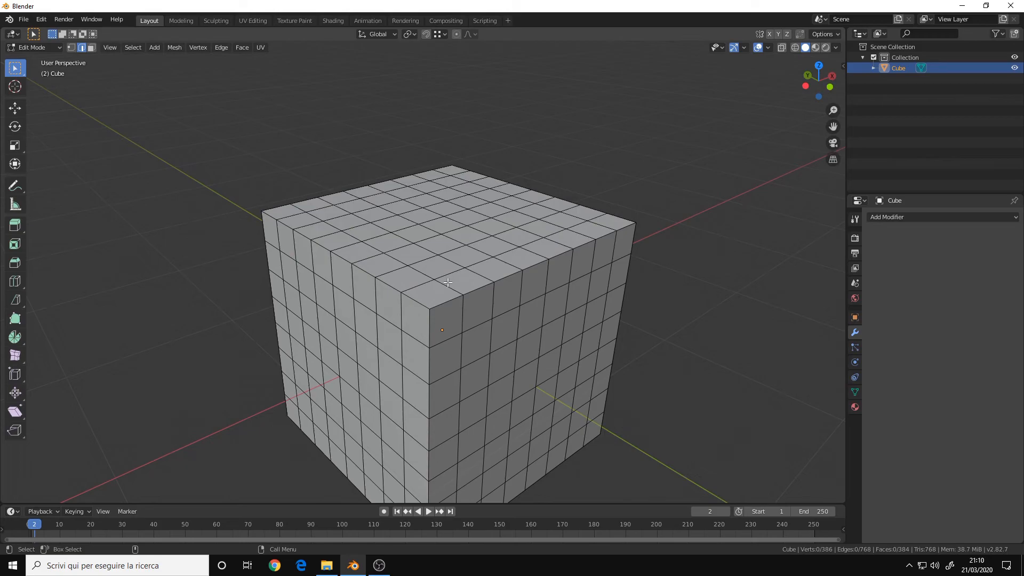
Step: Examine the context commands offered in edge and face select modes with a top corner face selected, and clear the selection
right_click(437, 214)
key(Escape)
key(3)
click(437, 283)
right_click(438, 283)
key(Escape)
key(2)
right_click(427, 262)
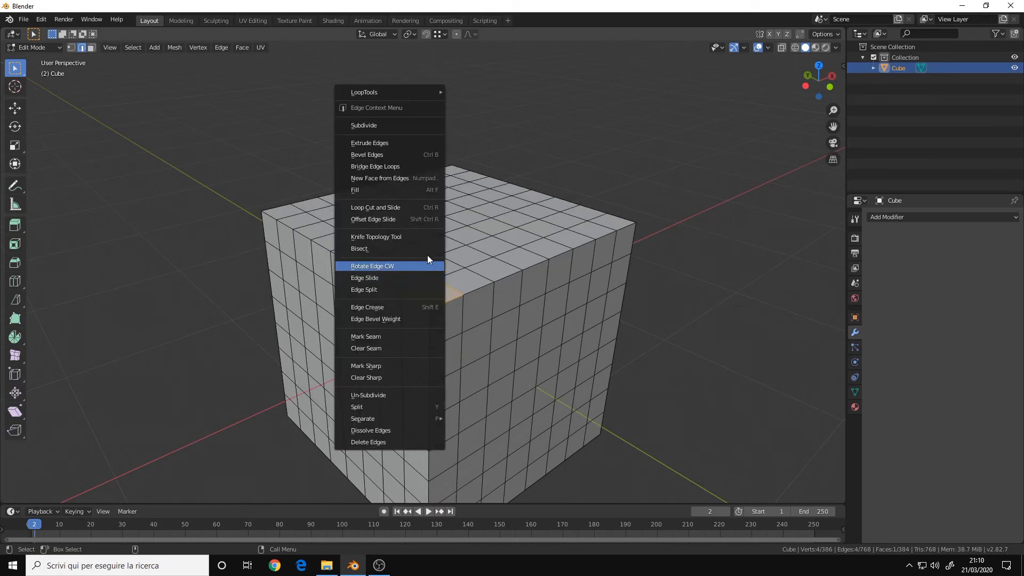
key(Escape)
key(alt+a)
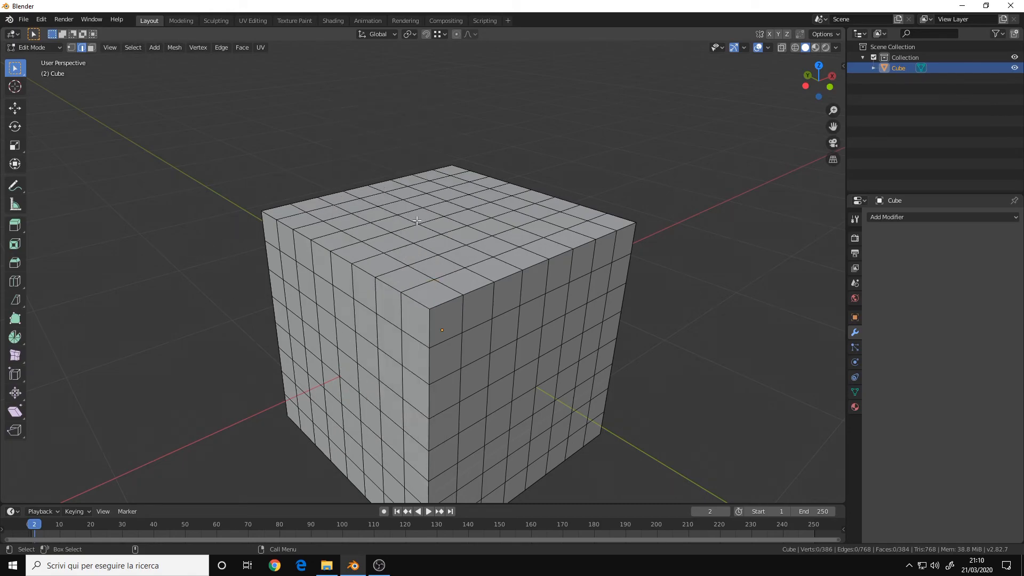
Step: Try adding a single loop cut to the cube with the Loop Cut tool, undo it, and return to the selection tool
key(shift+space)
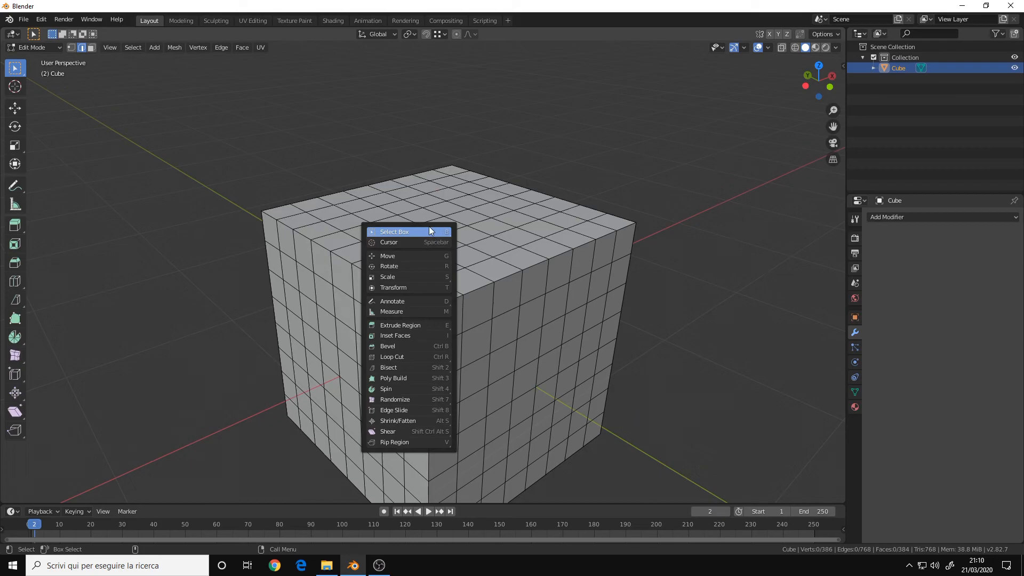
click(430, 232)
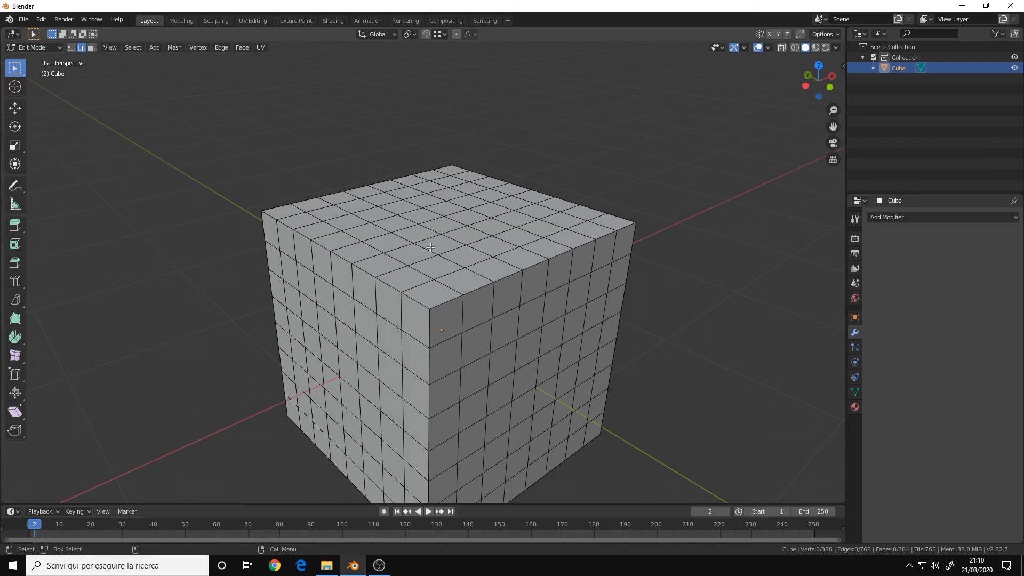
key(shift+space)
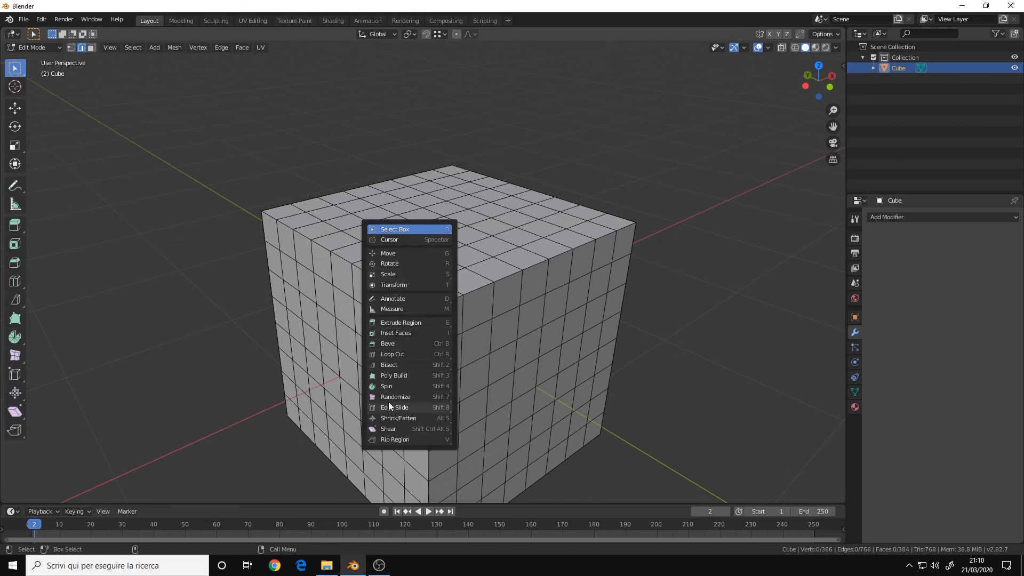
click(396, 353)
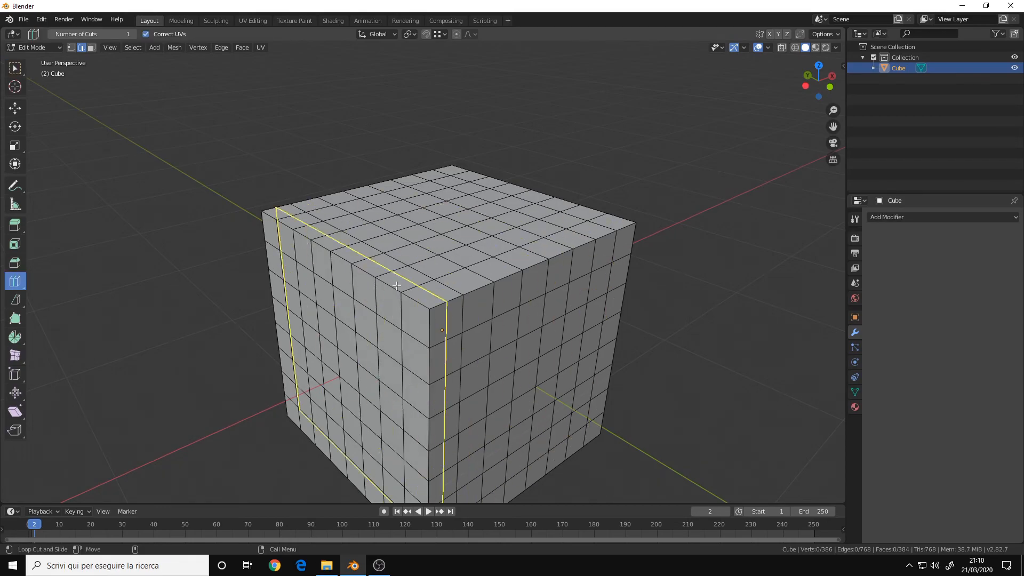
click(442, 330)
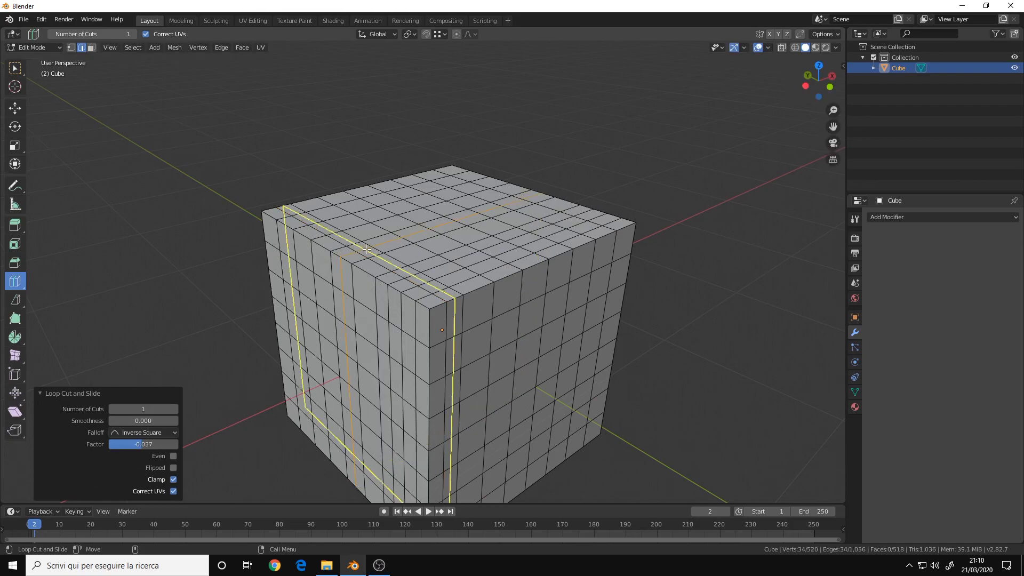
key(ctrl+z)
key(ctrl+z)
key(w)
Step: Try a centred loop cut near the cube's front corner with the direct Loop Cut command, and undo it
key(ctrl+r)
click(468, 289)
right_click(467, 289)
key(ctrl+z)
scroll(247, 132, down, 1)
middle_drag(246, 130, 247, 132)
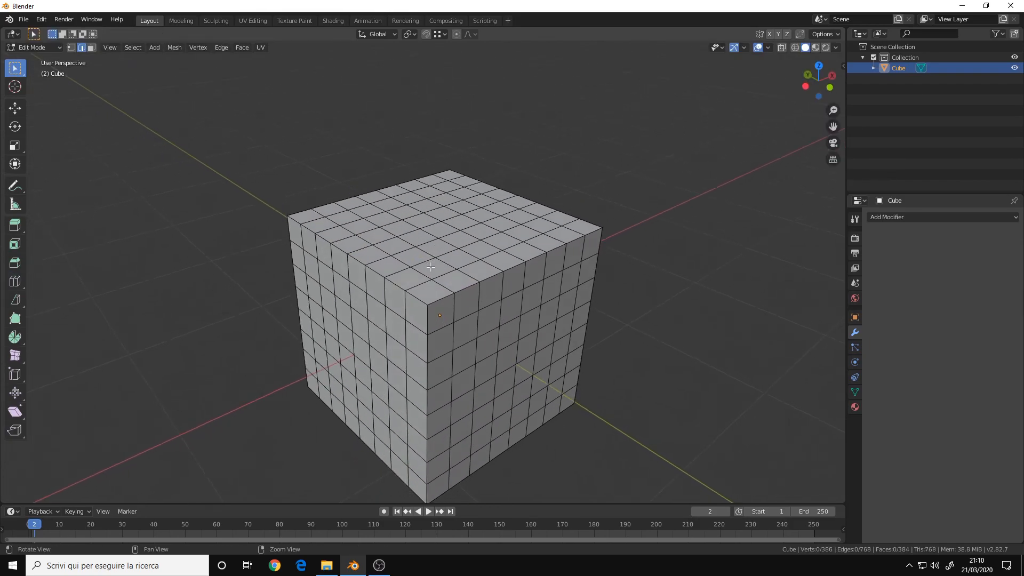
alt+drag(334, 212, 329, 206)
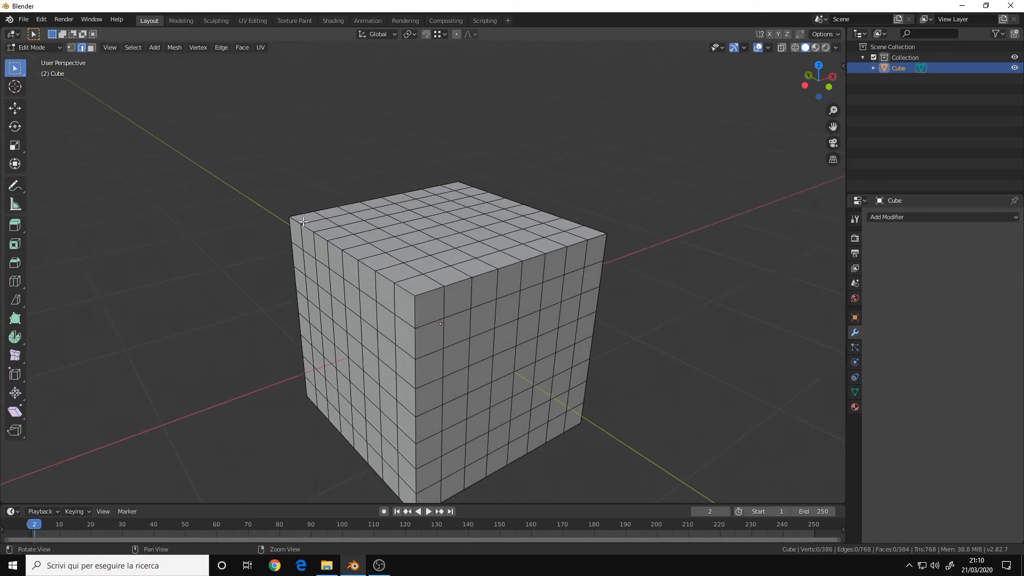
alt+middle_drag(290, 189, 304, 211)
alt+right_drag(304, 211, 389, 219)
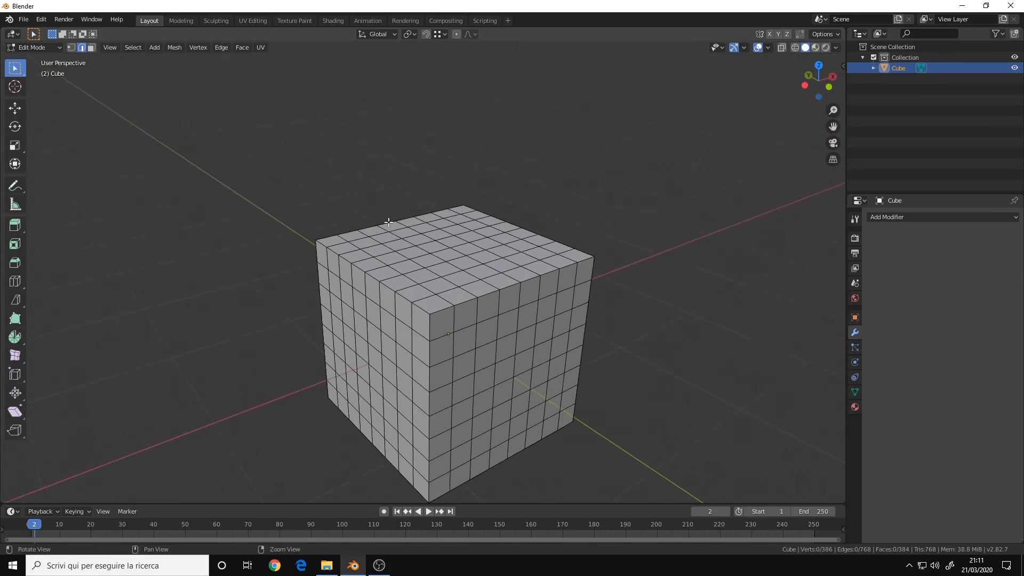
alt+drag(388, 219, 392, 236)
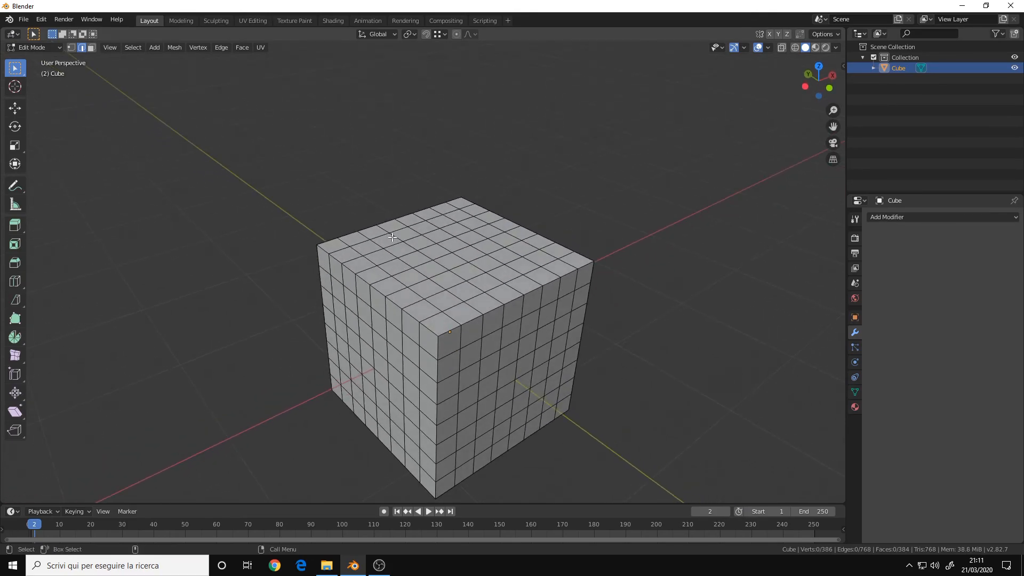
Step: Examine the mesh, vertex, edge and face command lists available for the cube in Edit Mode
click(175, 48)
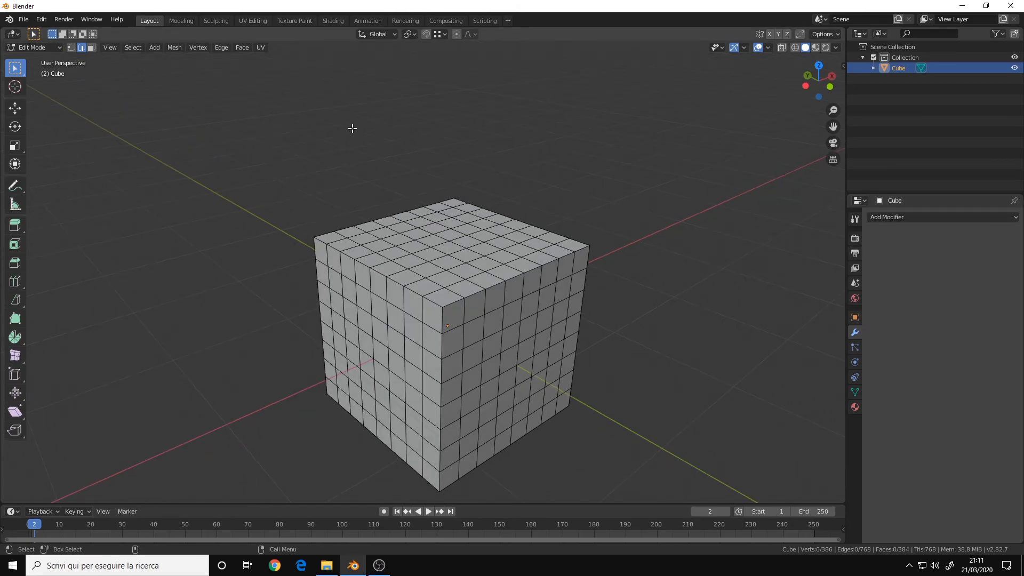
scroll(418, 241, up, 2)
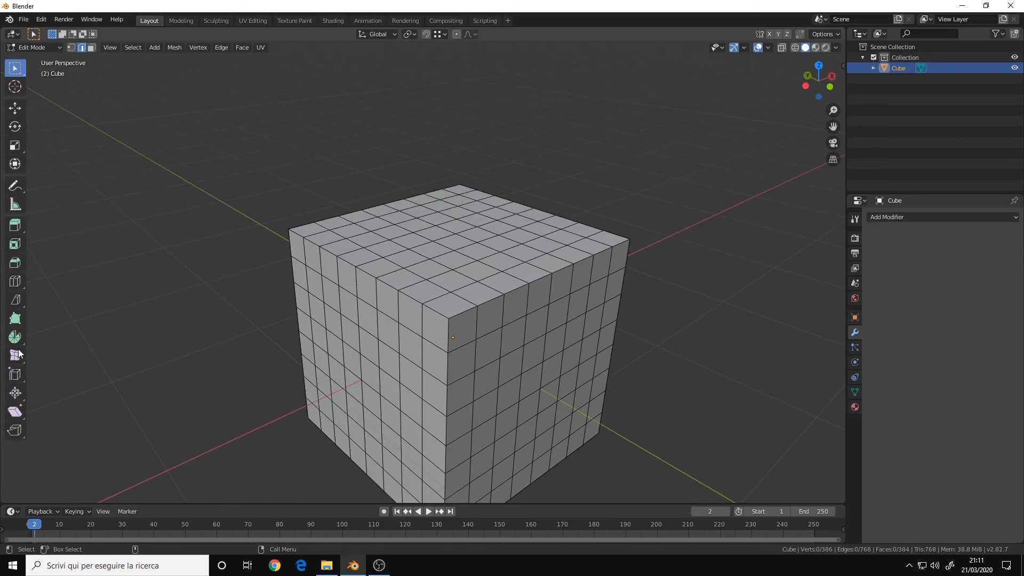
click(175, 47)
mouse_move(235, 46)
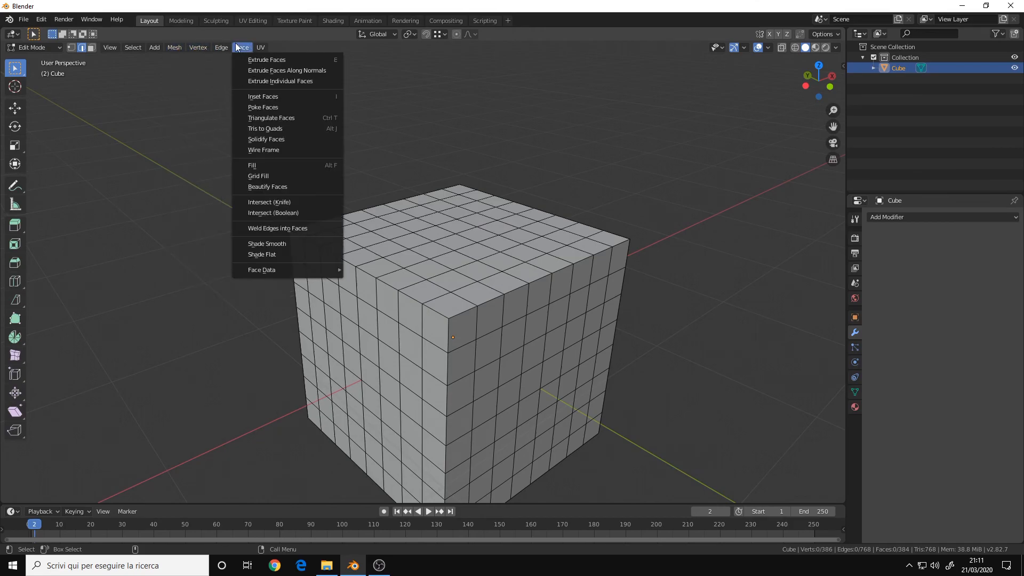
mouse_move(168, 47)
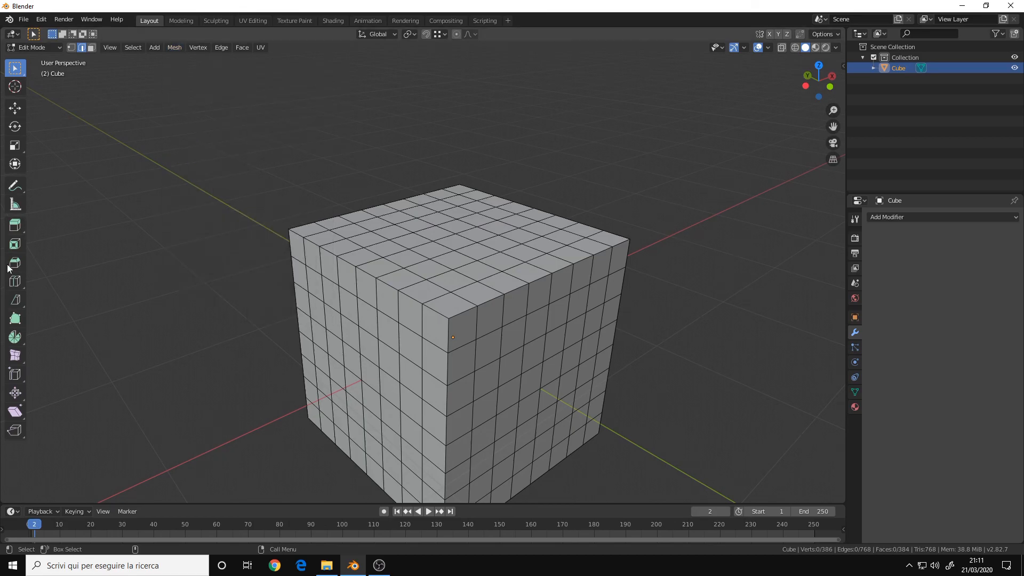
click(198, 48)
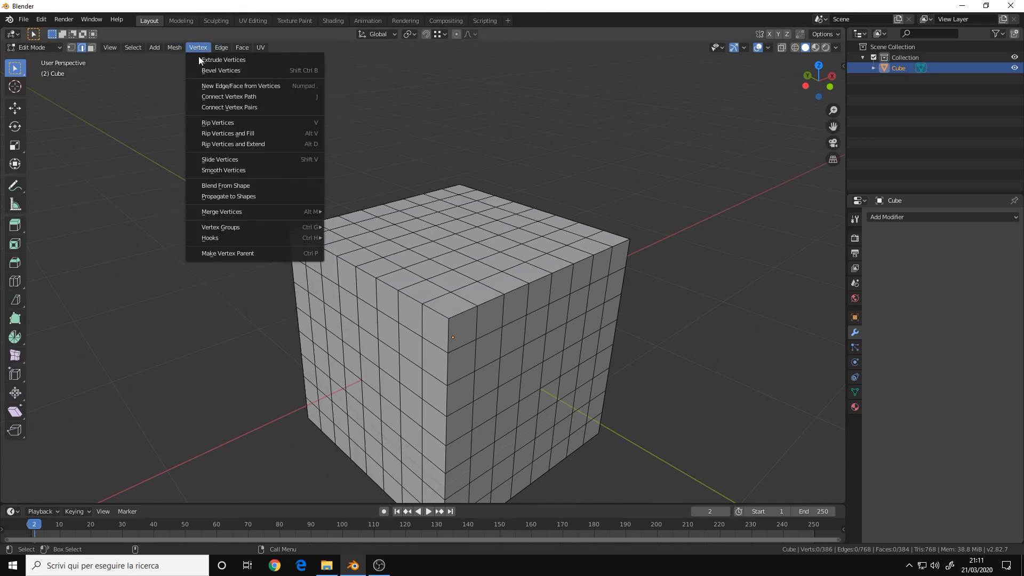
click(221, 48)
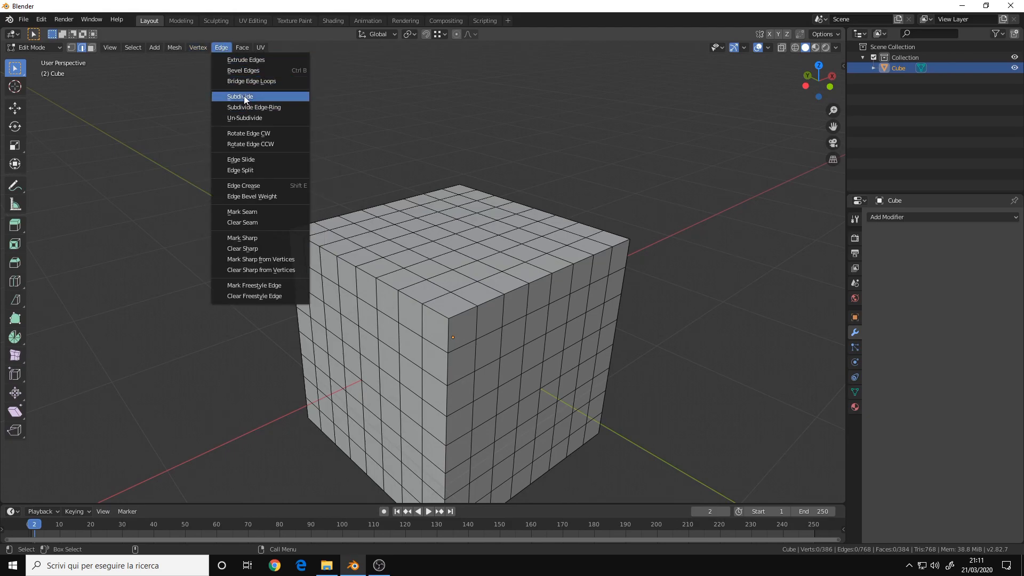
Step: Select the front corner face on the cube's top in face select mode and compare its context commands with the edge commands
key(3)
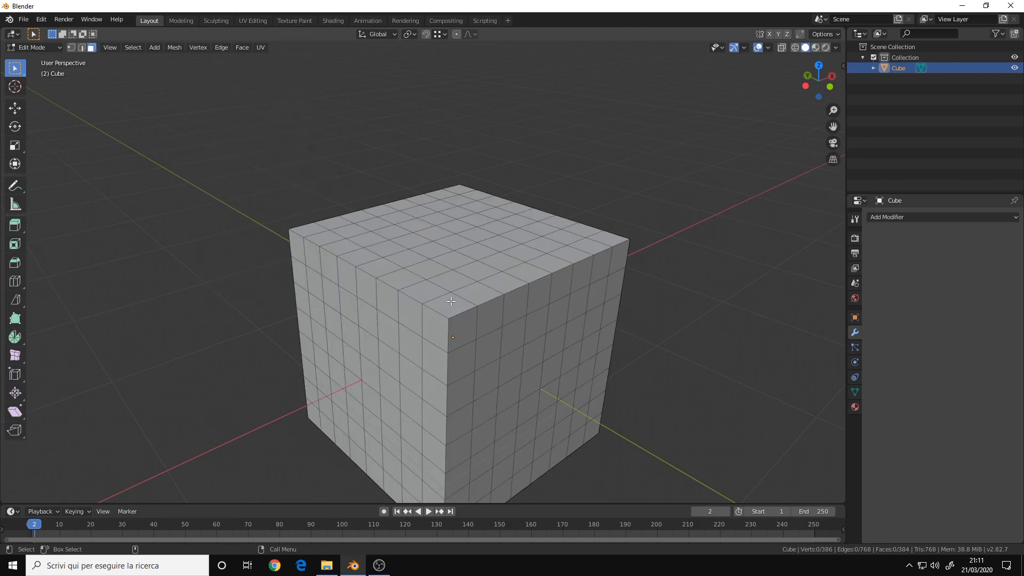
click(452, 300)
right_click(452, 301)
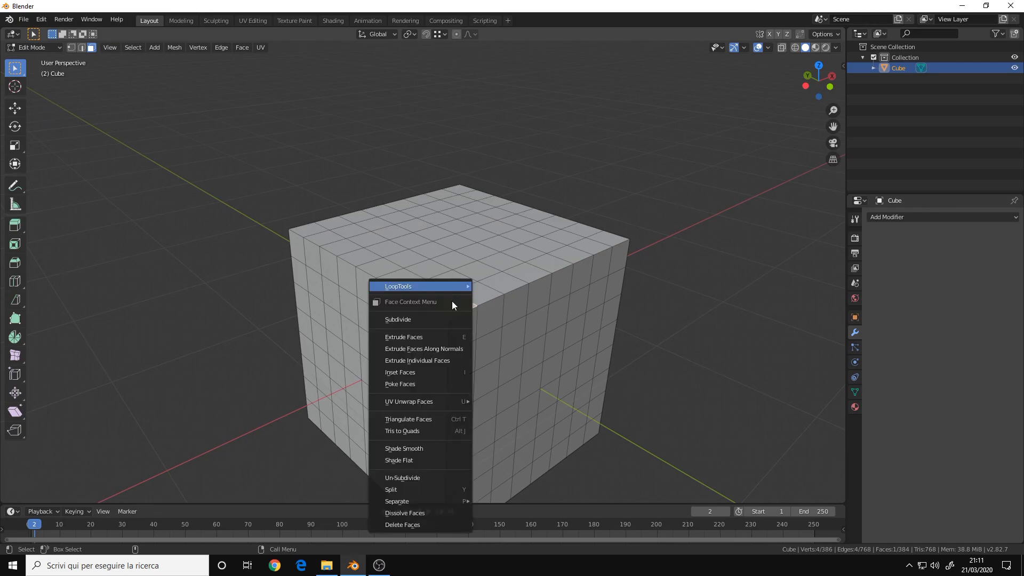
click(222, 47)
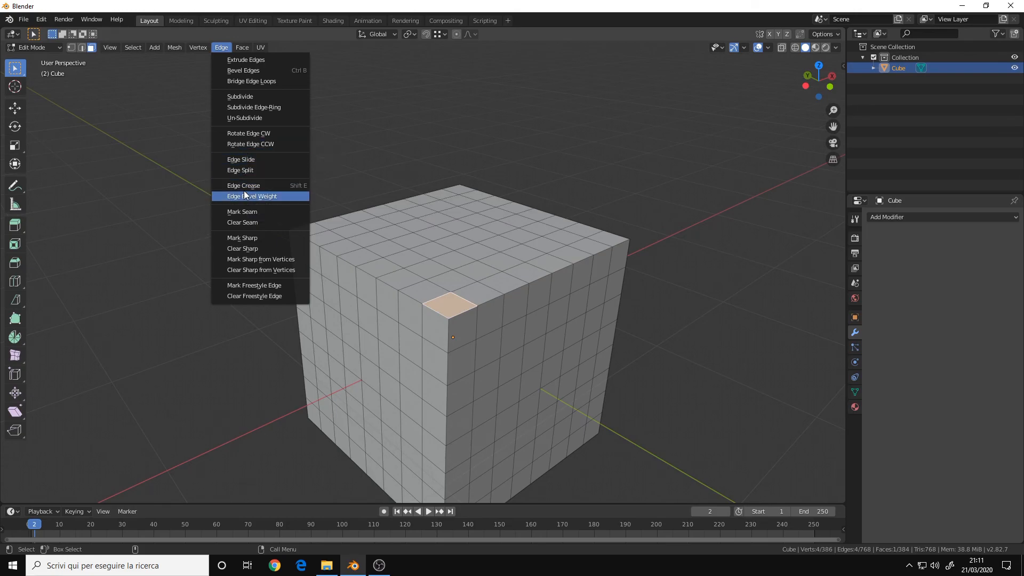
mouse_move(246, 43)
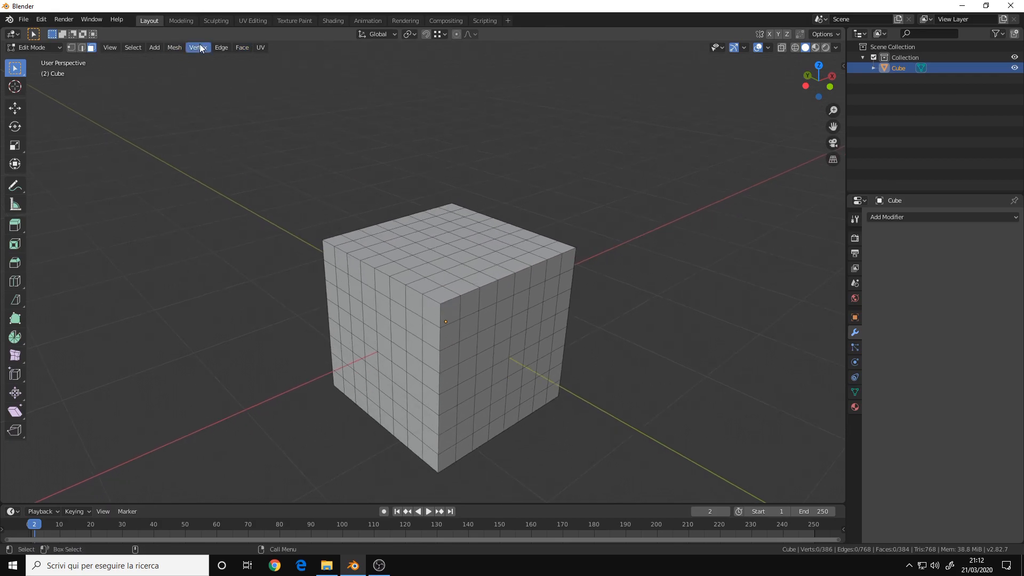
click(198, 47)
mouse_move(159, 50)
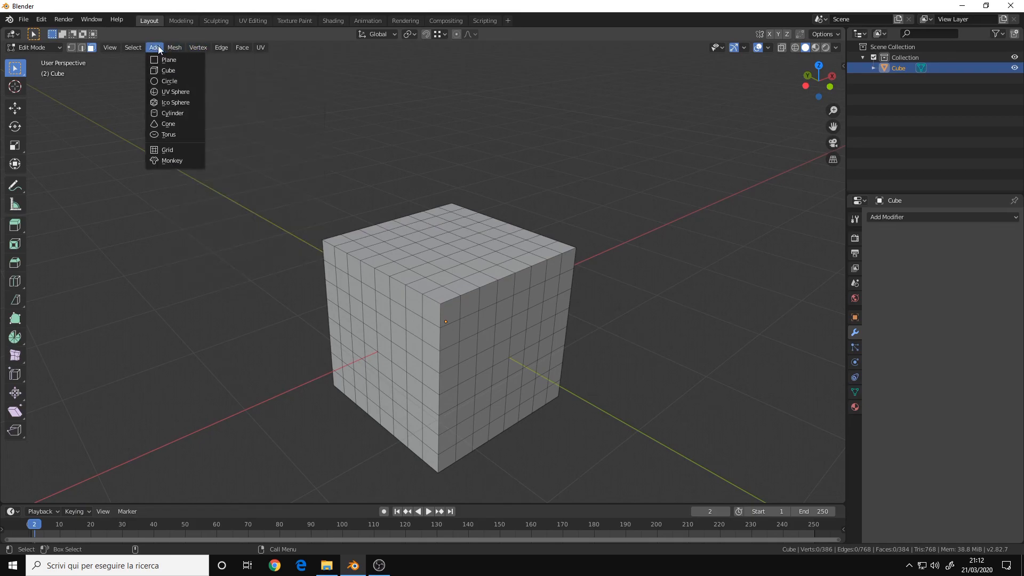
middle_drag(445, 245, 471, 231)
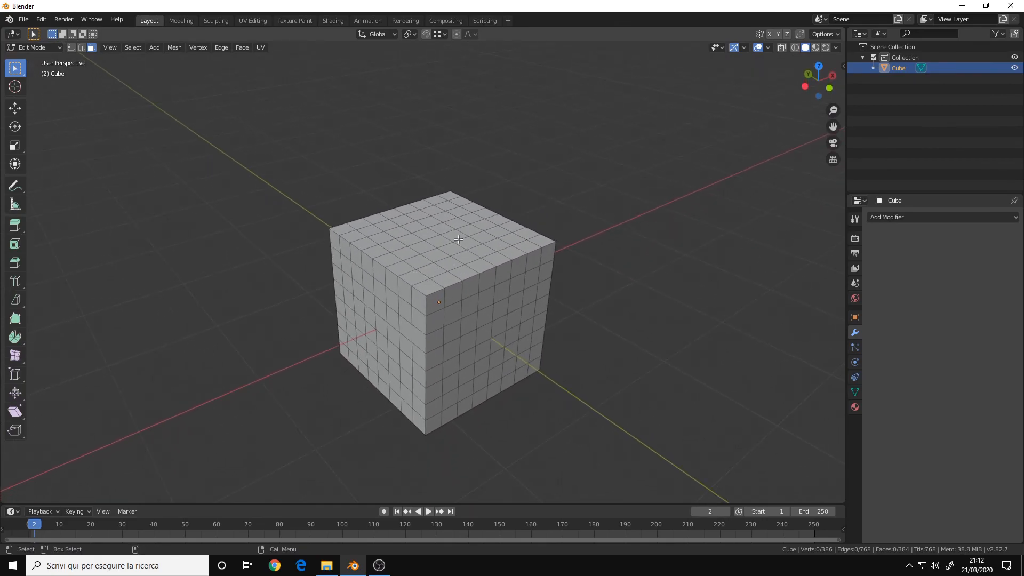
middle_drag(426, 282, 426, 285)
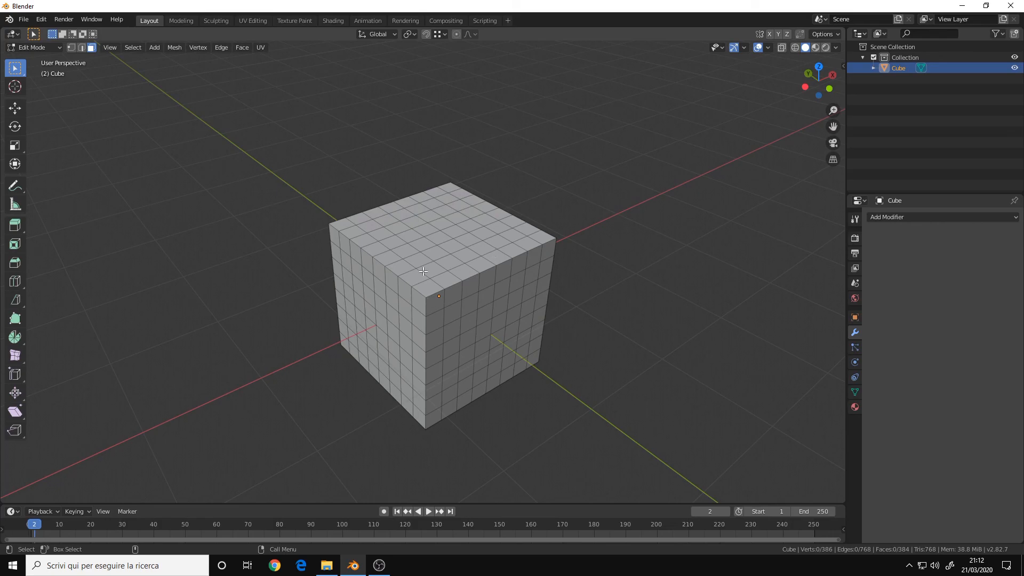
middle_drag(427, 287, 394, 297)
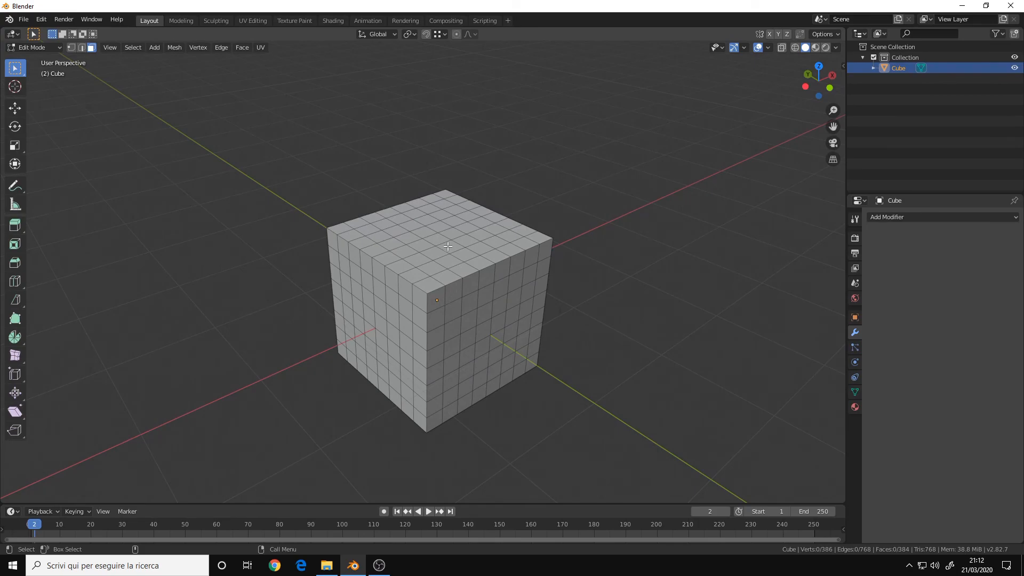